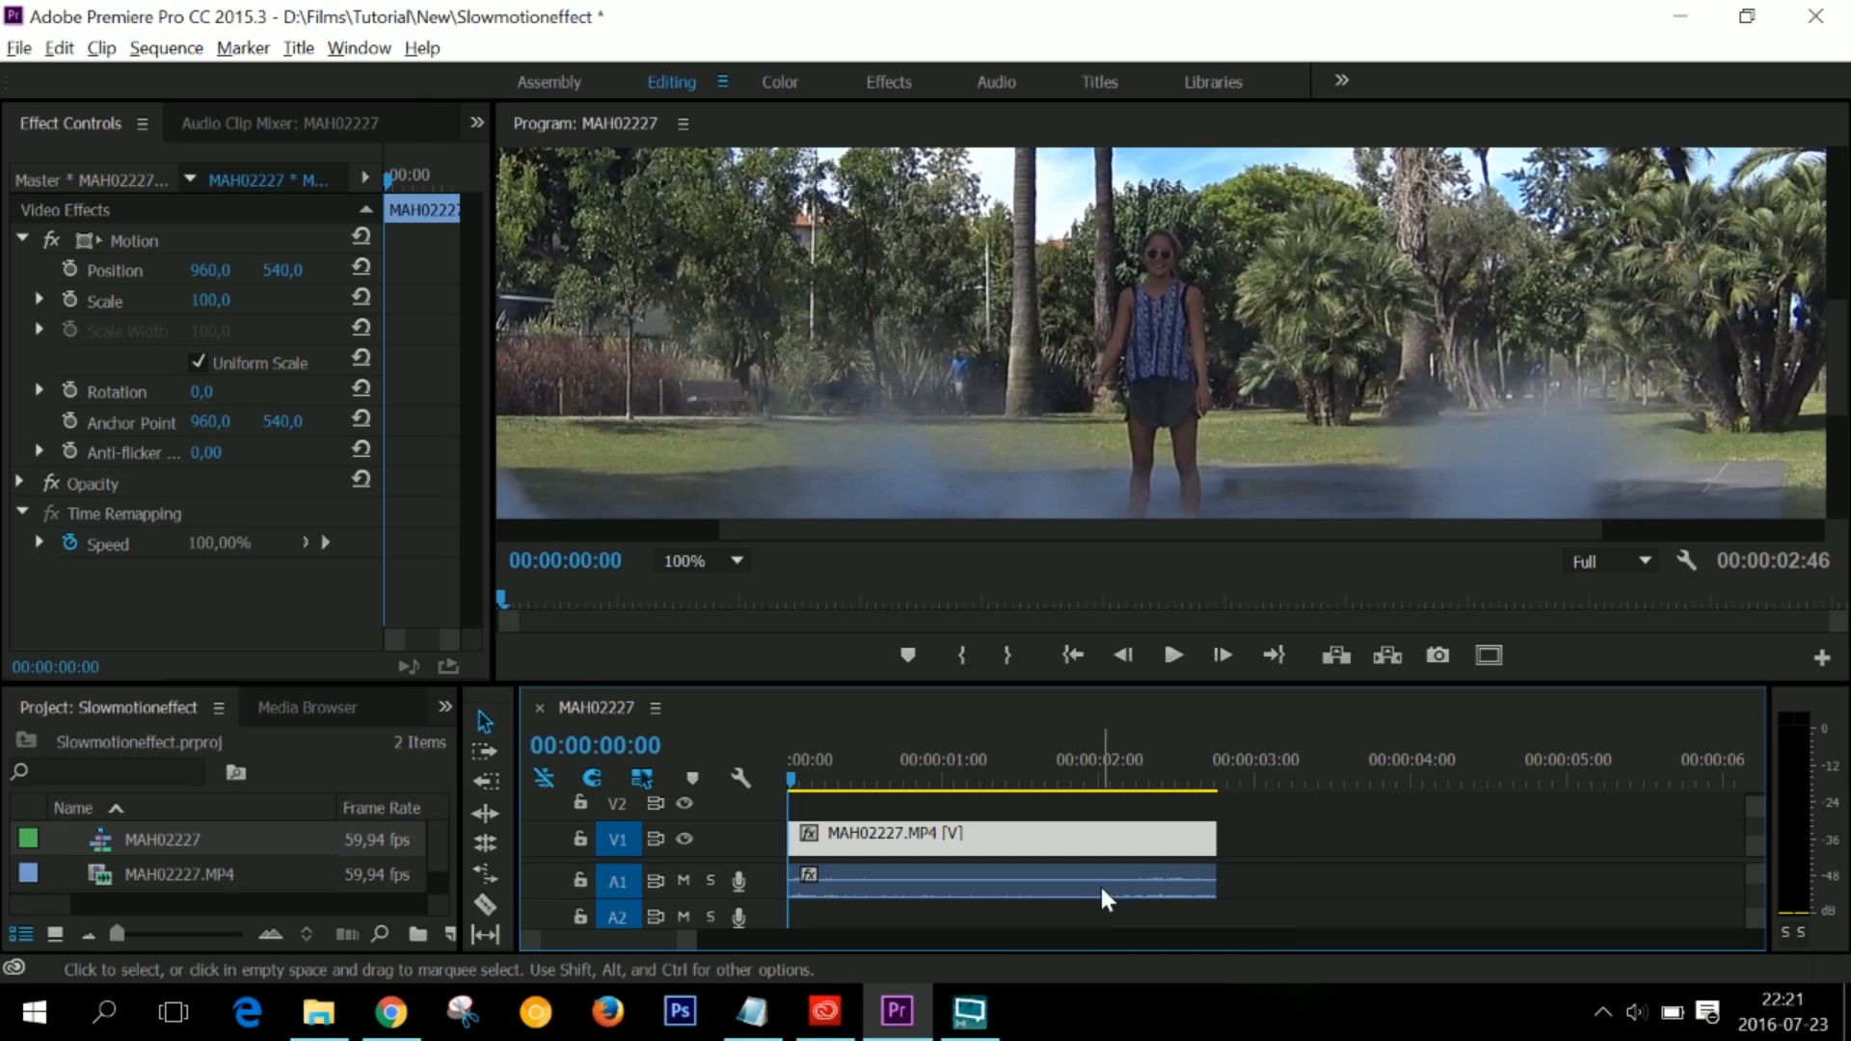
# - Delete the MAH02227 clip's audio from track A1 and play the remaining video through twice from the start
pyautogui.click(1099, 884)
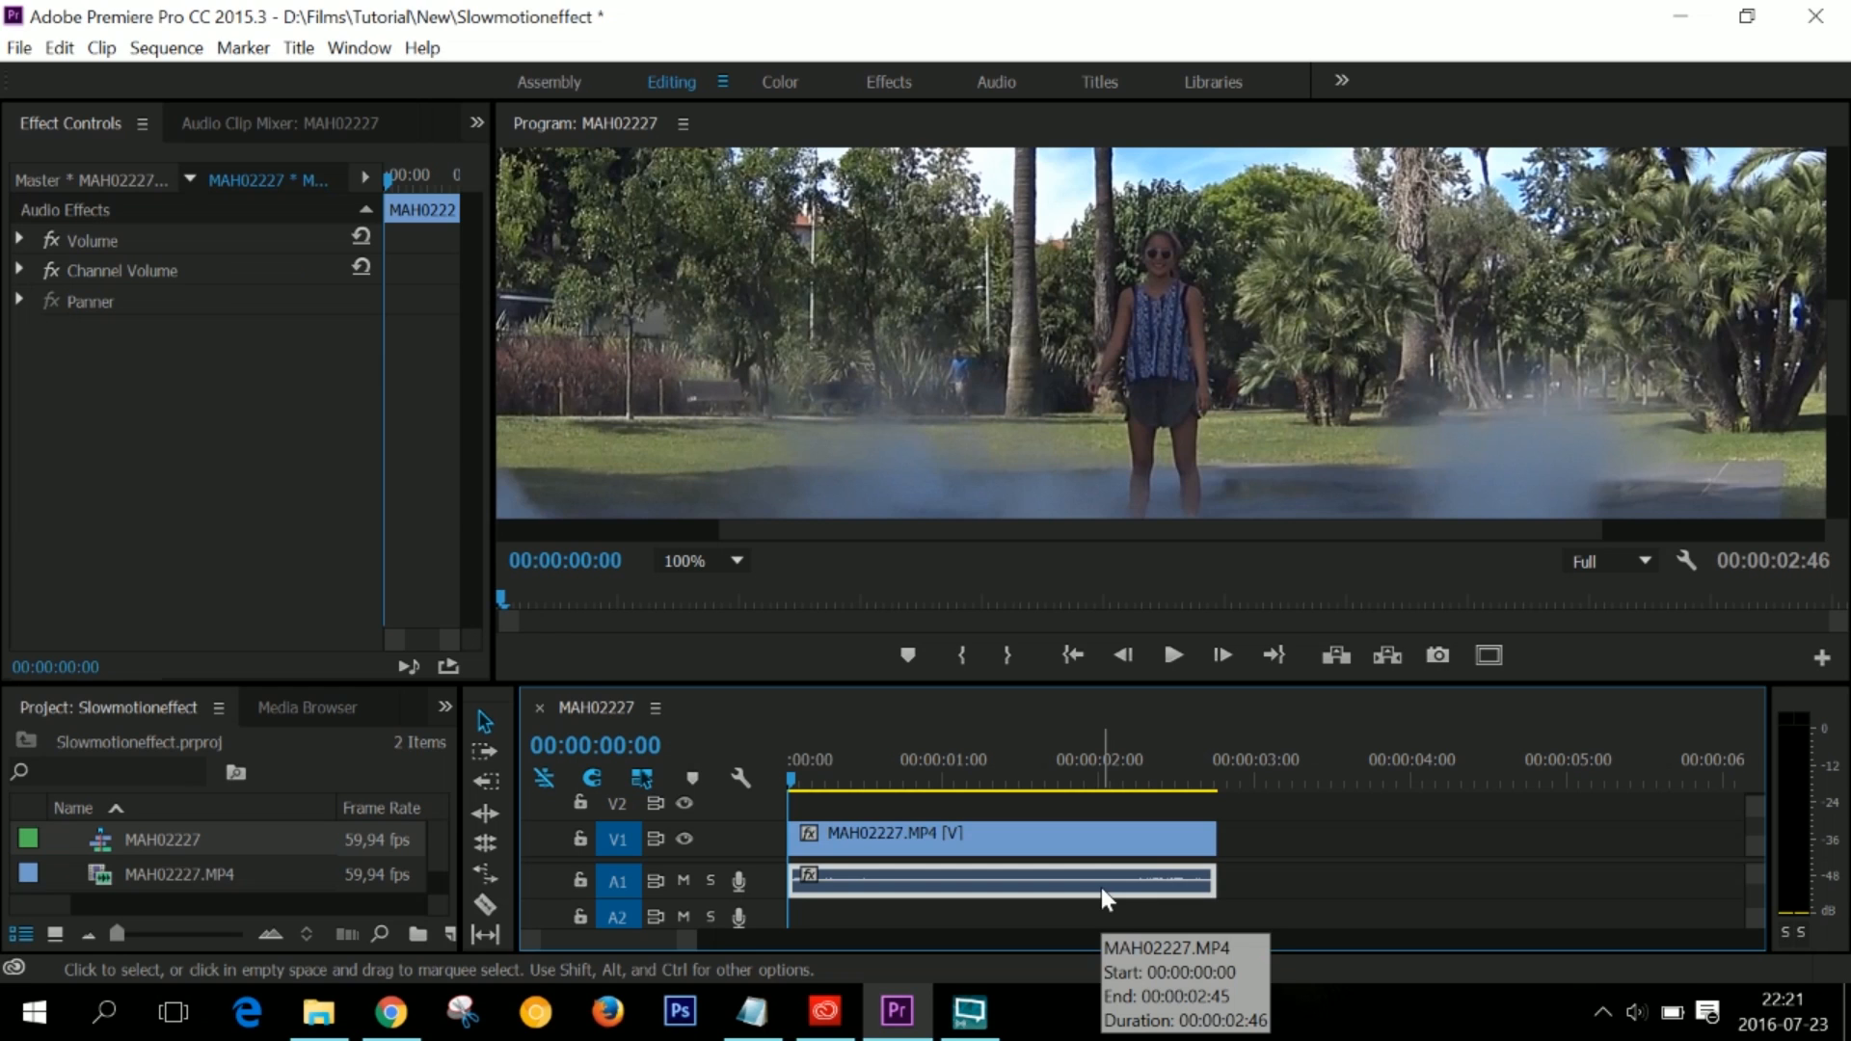
pyautogui.press('Delete')
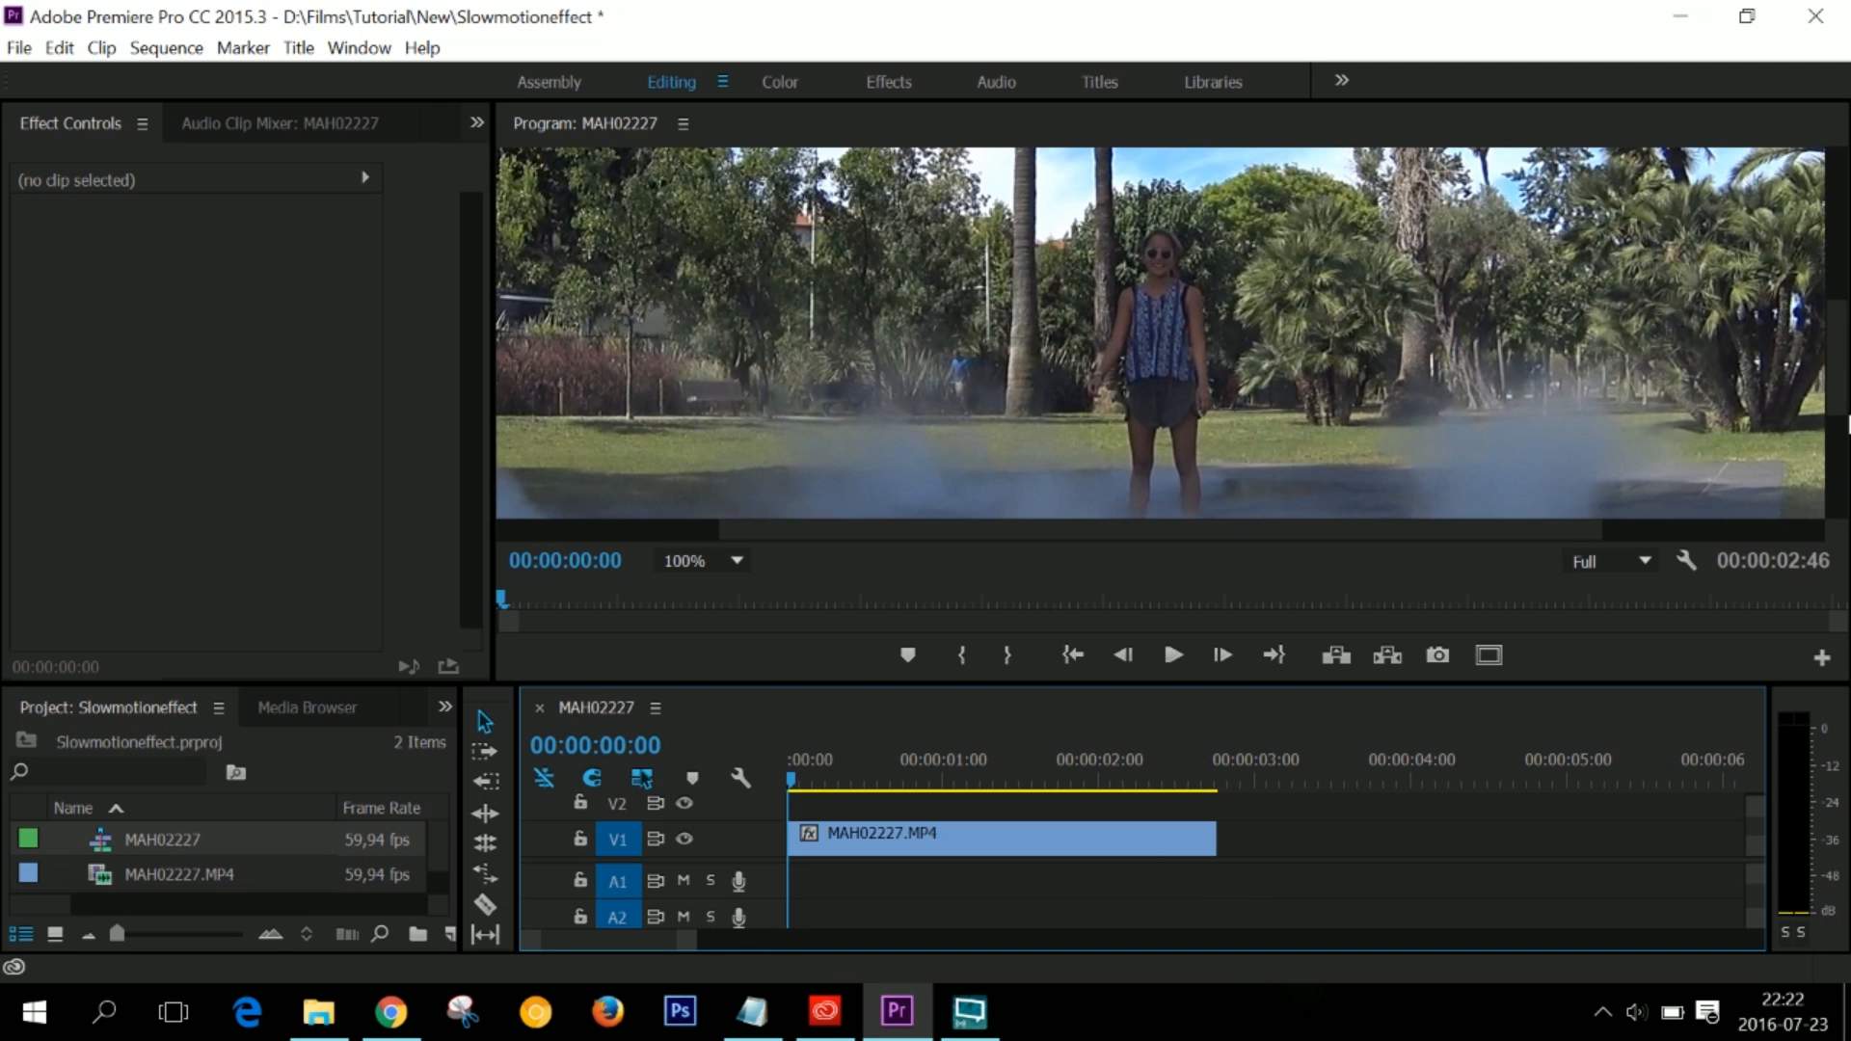
pyautogui.press('space')
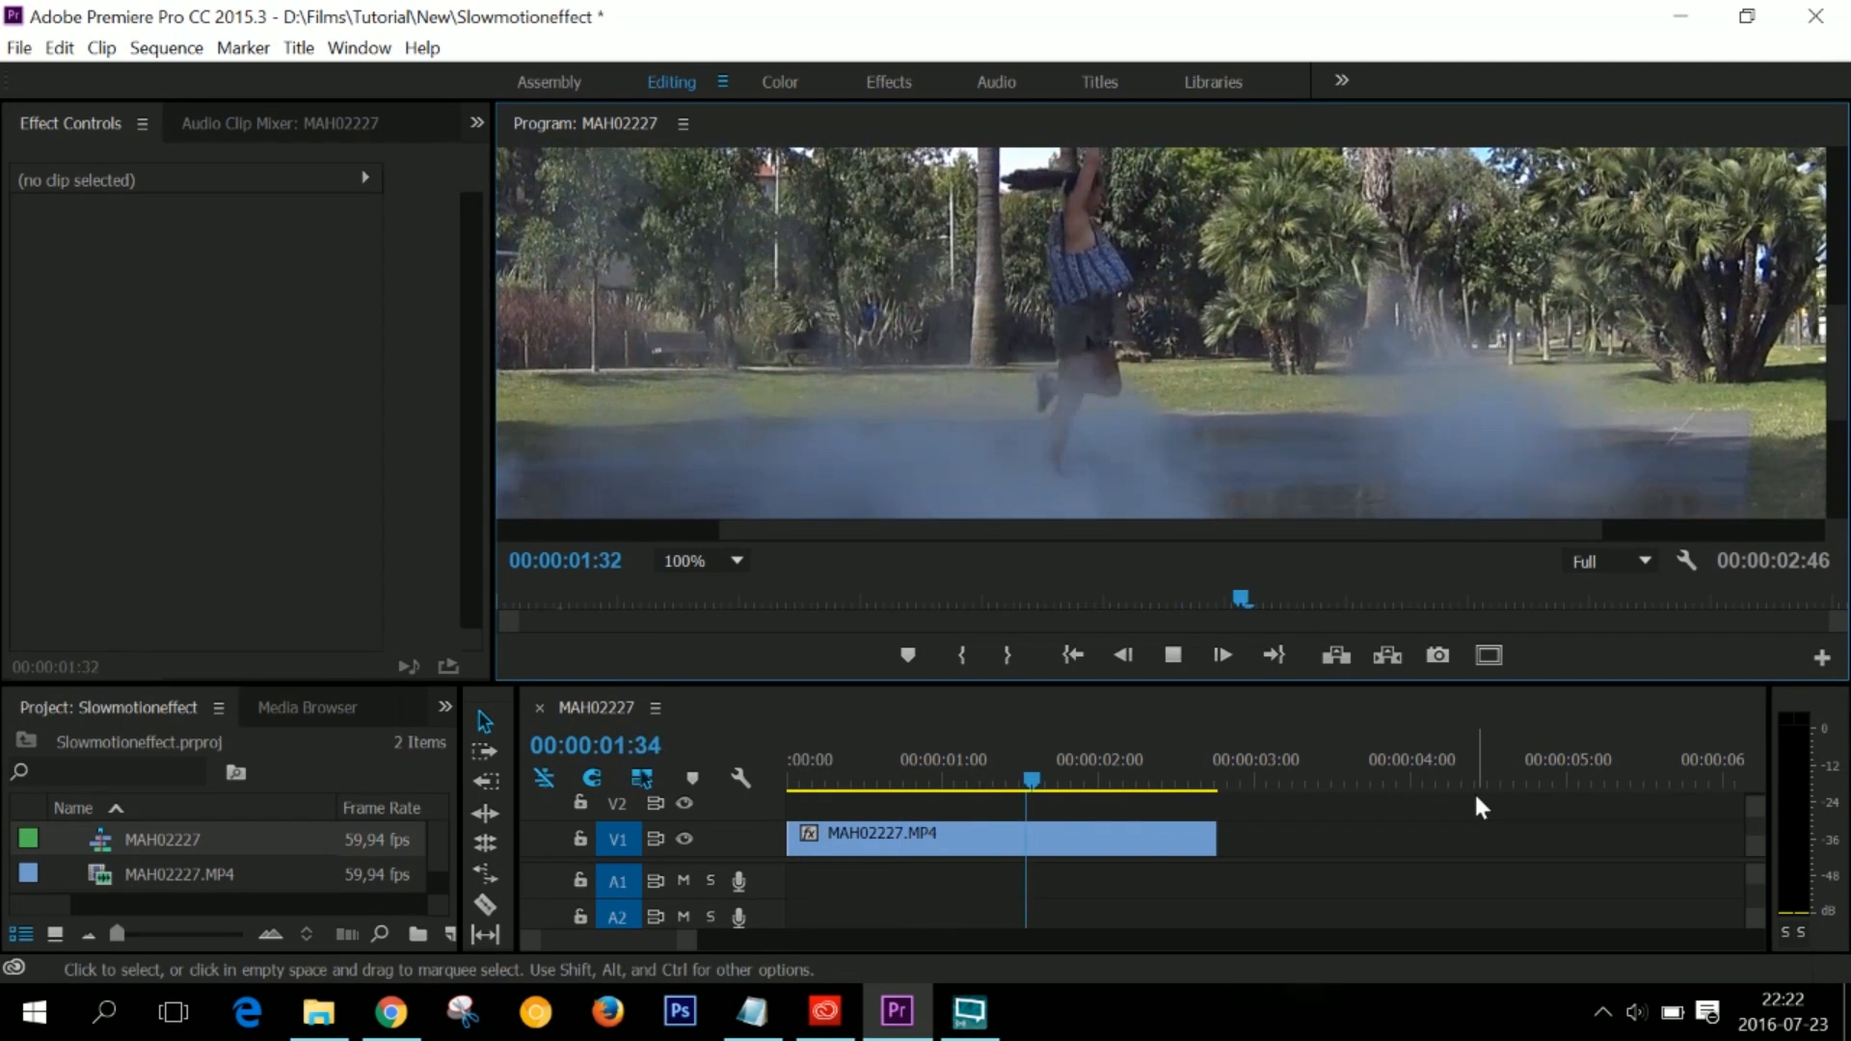
pyautogui.press('space')
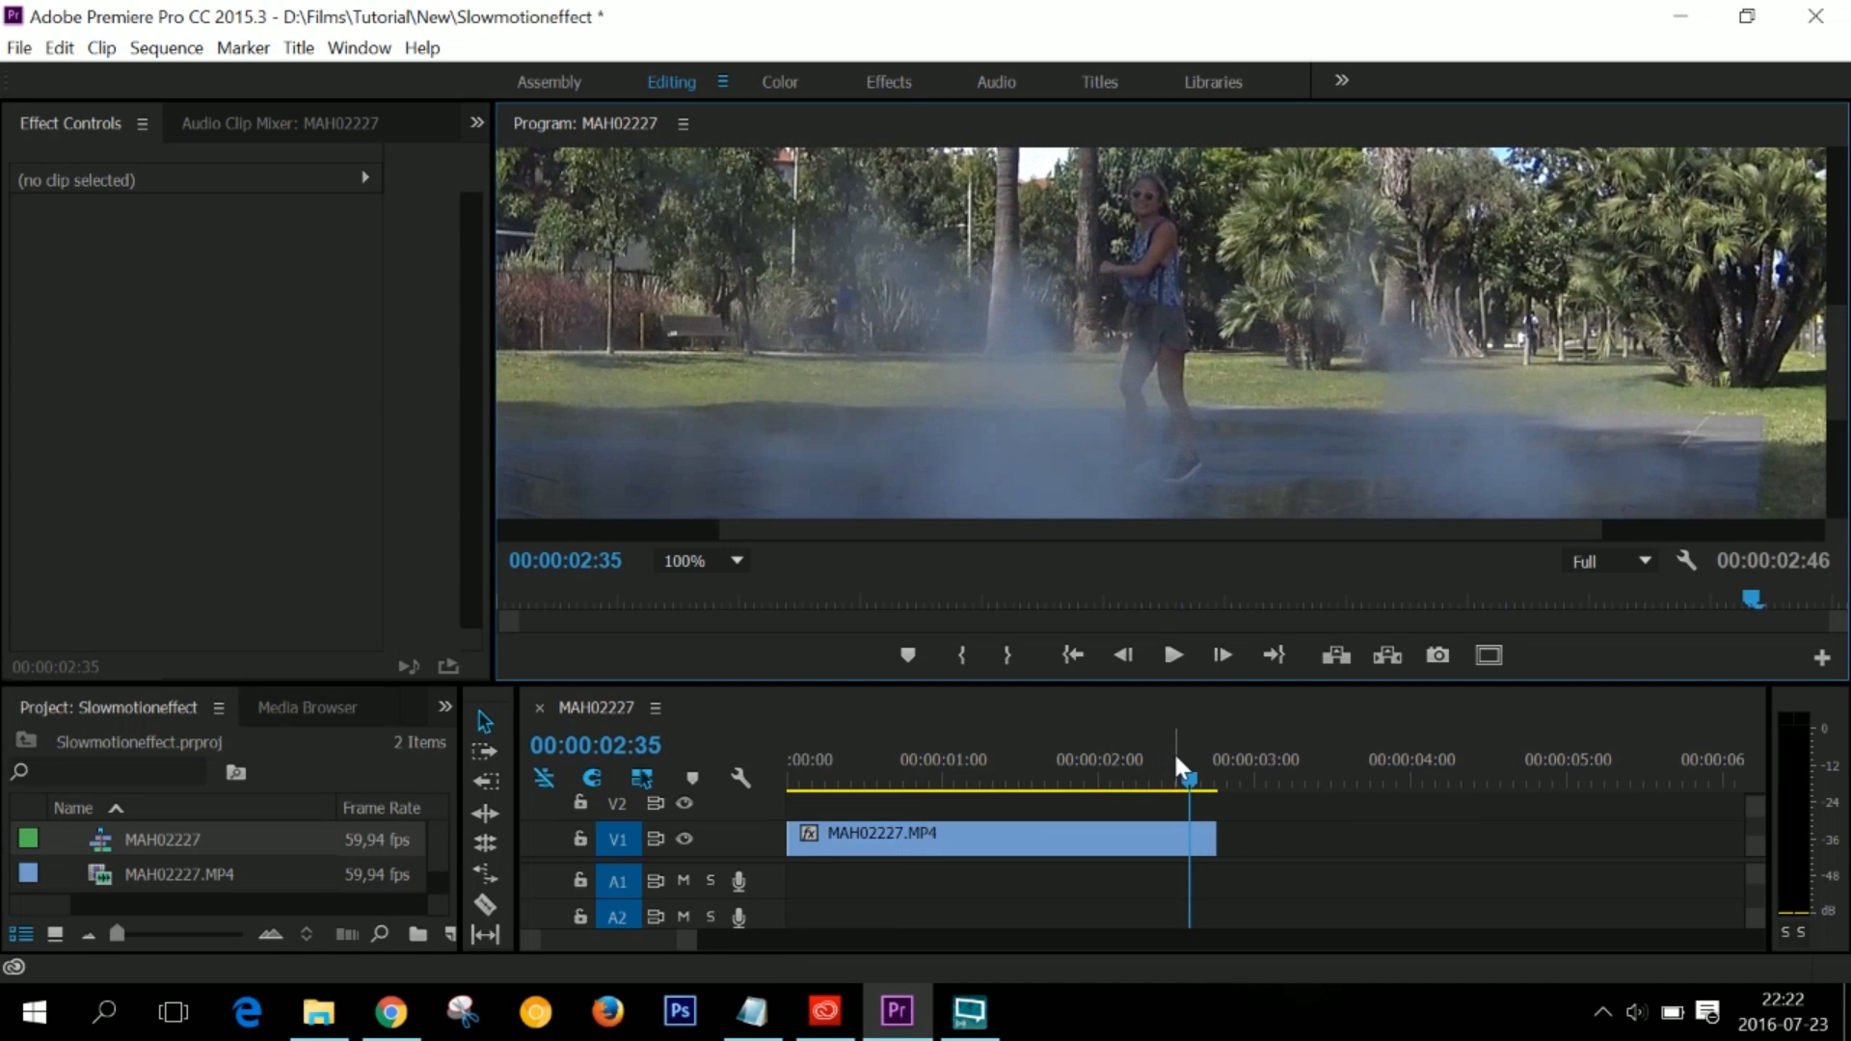
pyautogui.press('Home')
pyautogui.press('space')
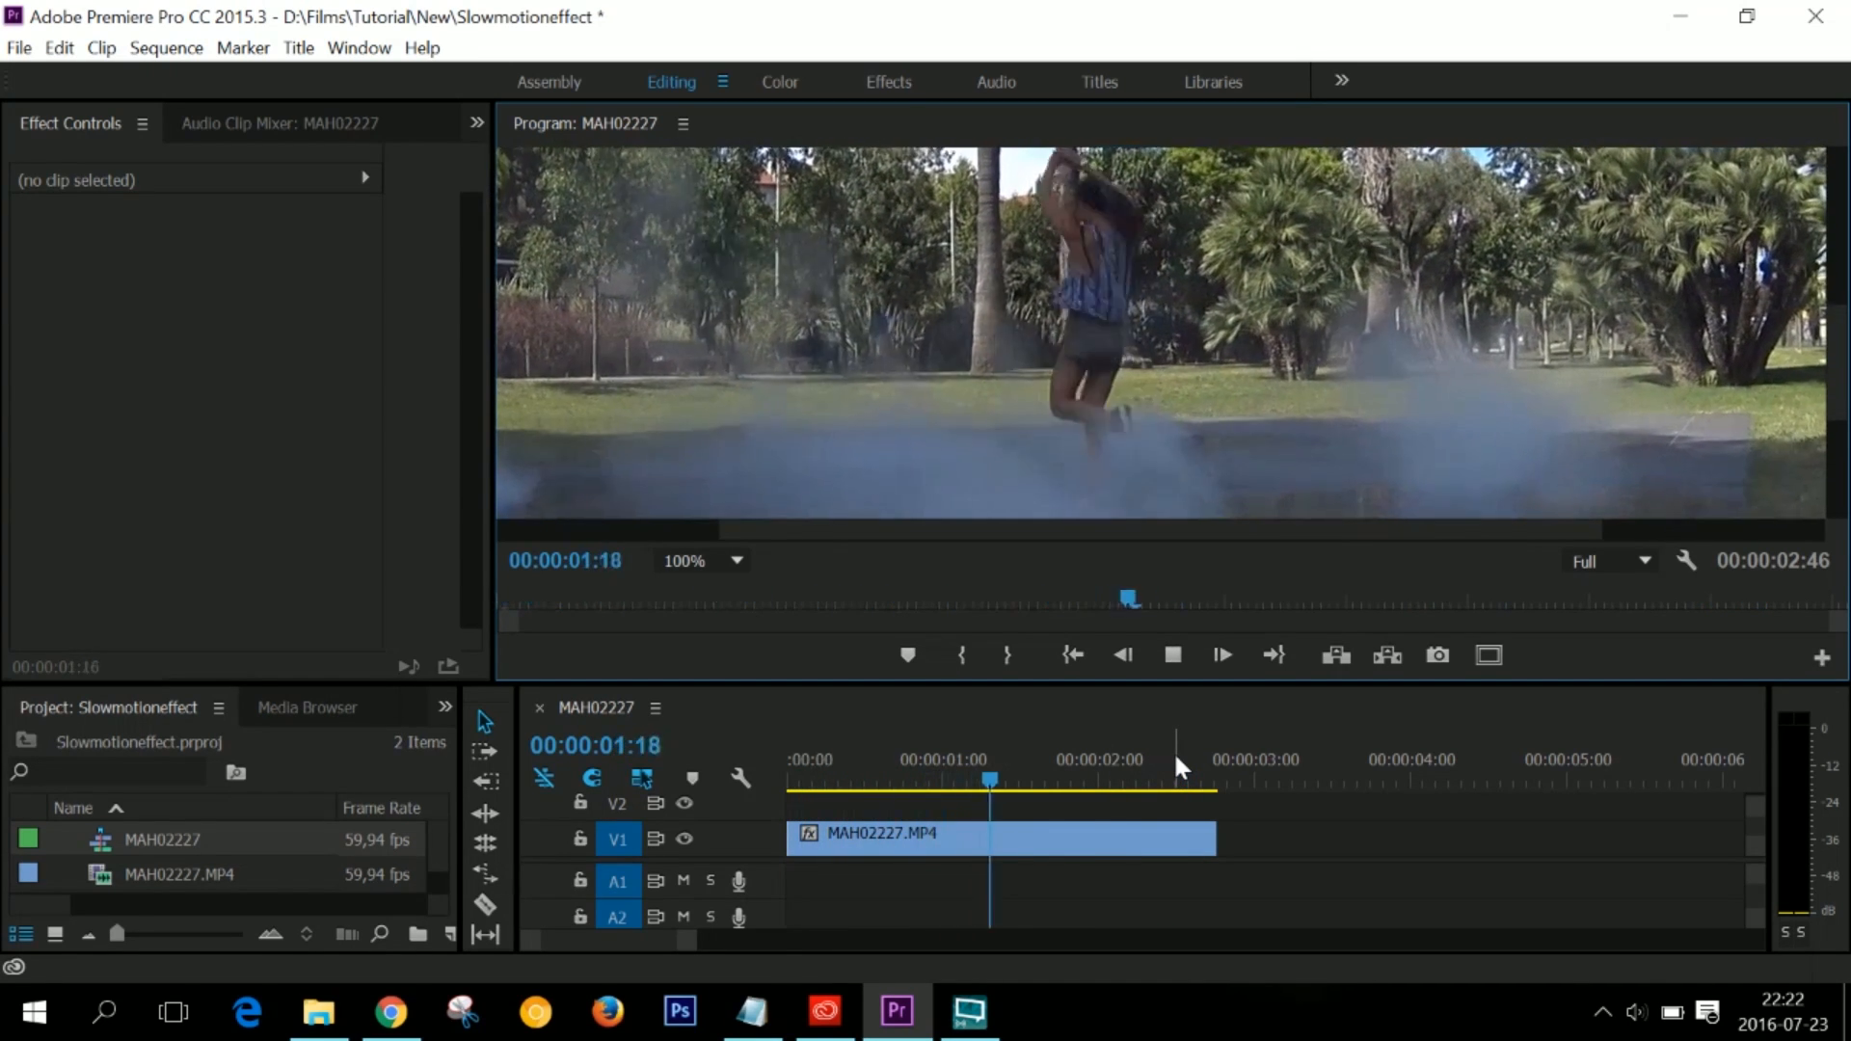
pyautogui.press('space')
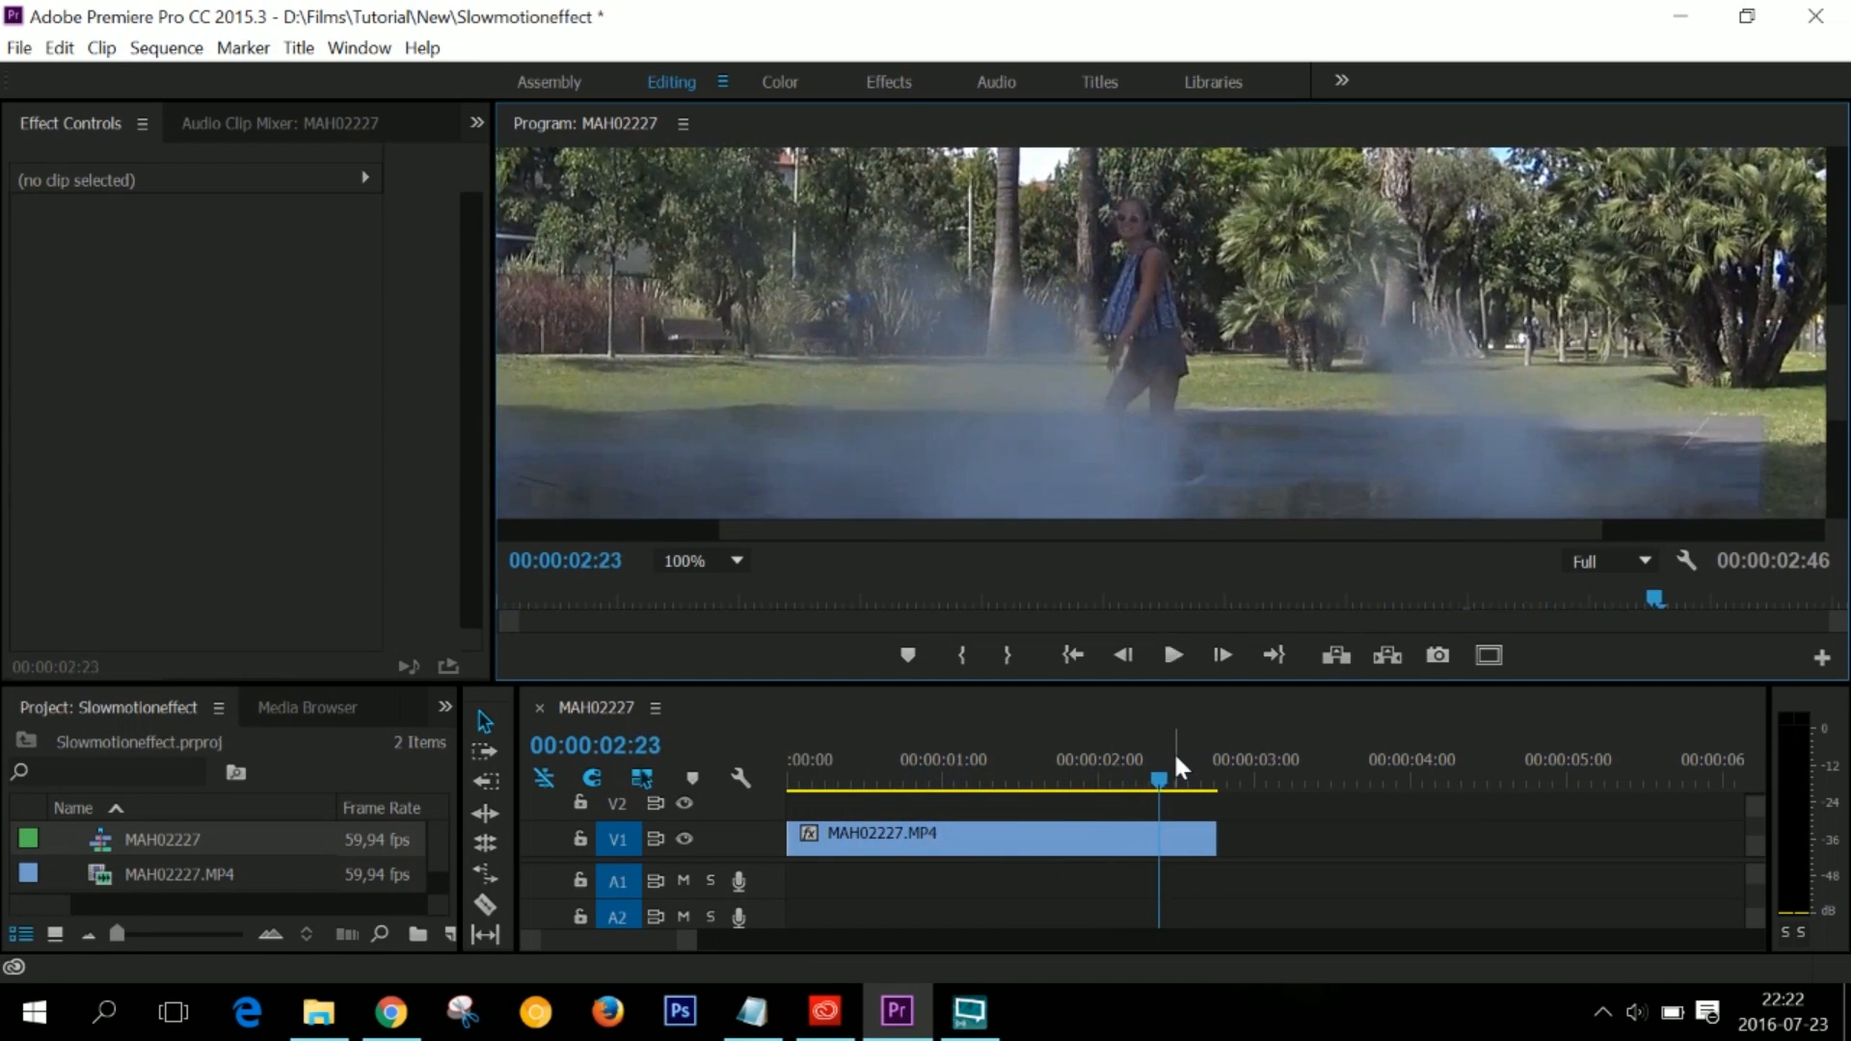
# - Set the speed of the whole MAH02227.MP4 clip to 50% with Speed/Duration
pyautogui.rightClick(1080, 851)
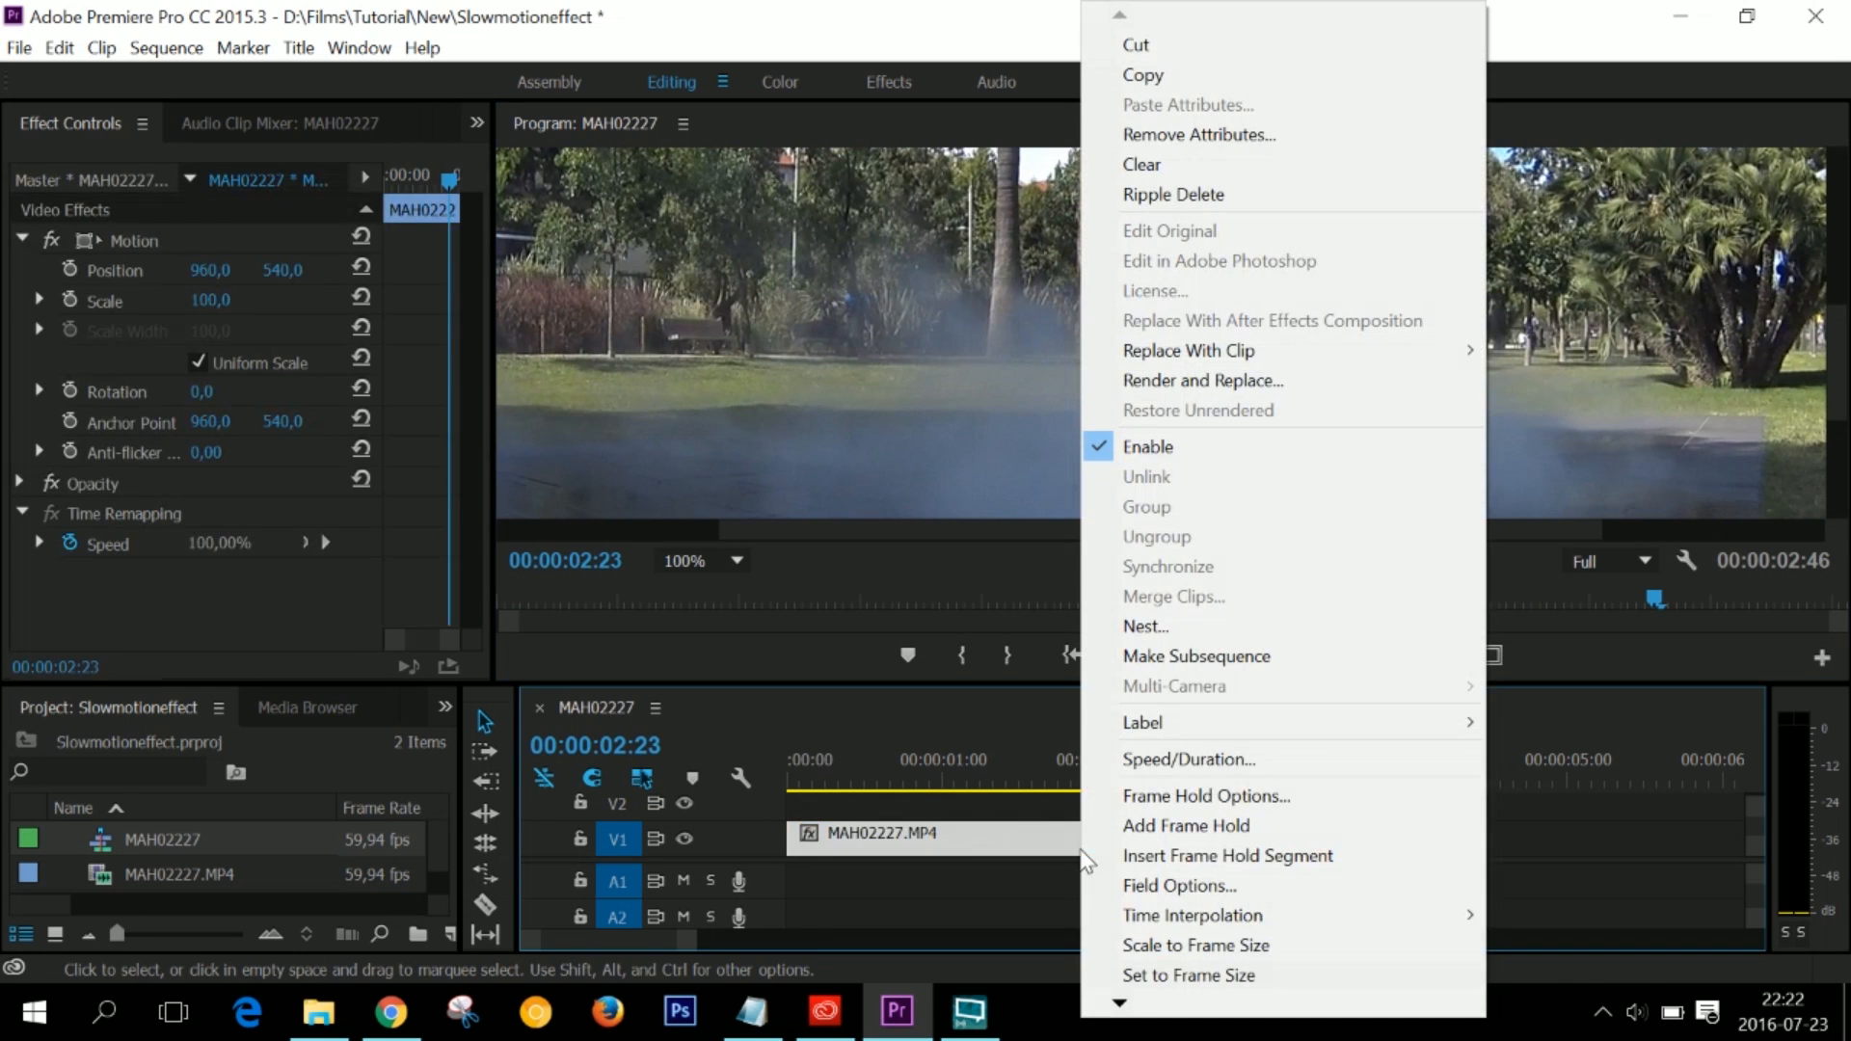
pyautogui.click(1257, 762)
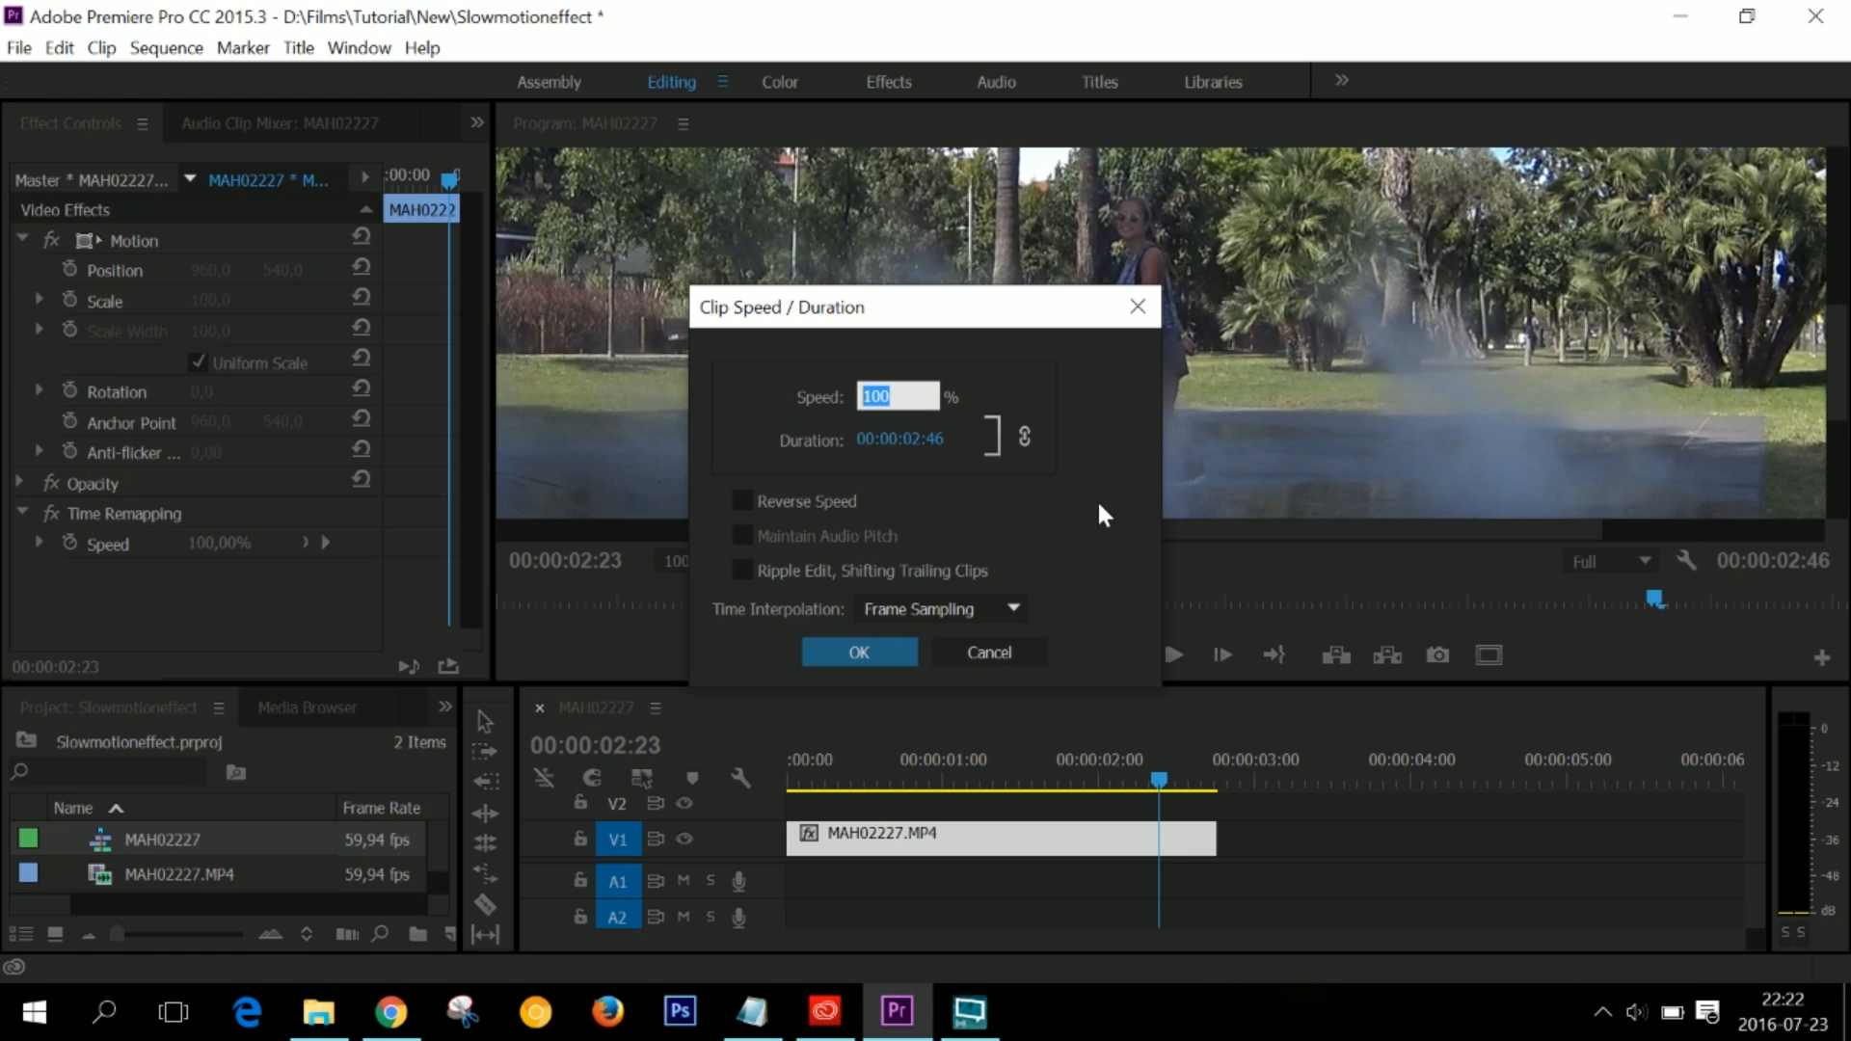
pyautogui.write('50')
pyautogui.click(845, 652)
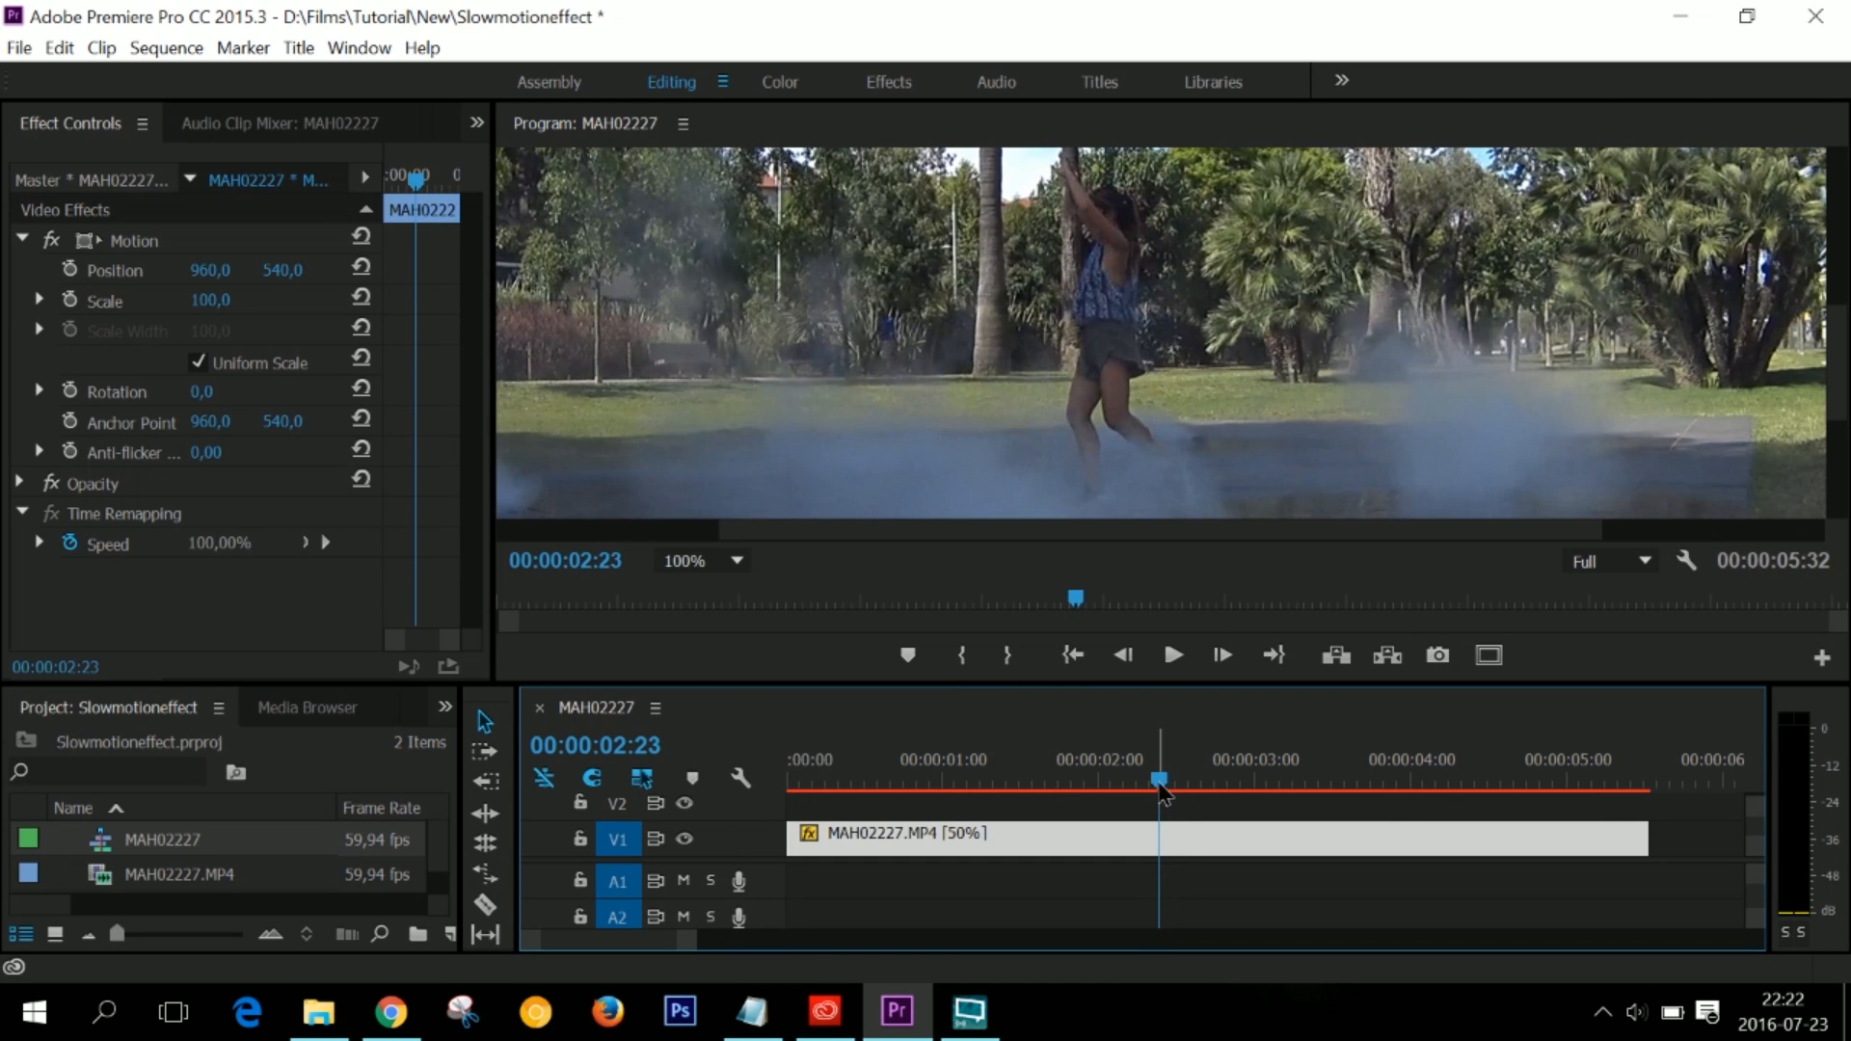
# - Play the slowed clip from the beginning twice and return the playhead to the start
pyautogui.moveTo(1161, 783); pyautogui.dragTo(738, 793)
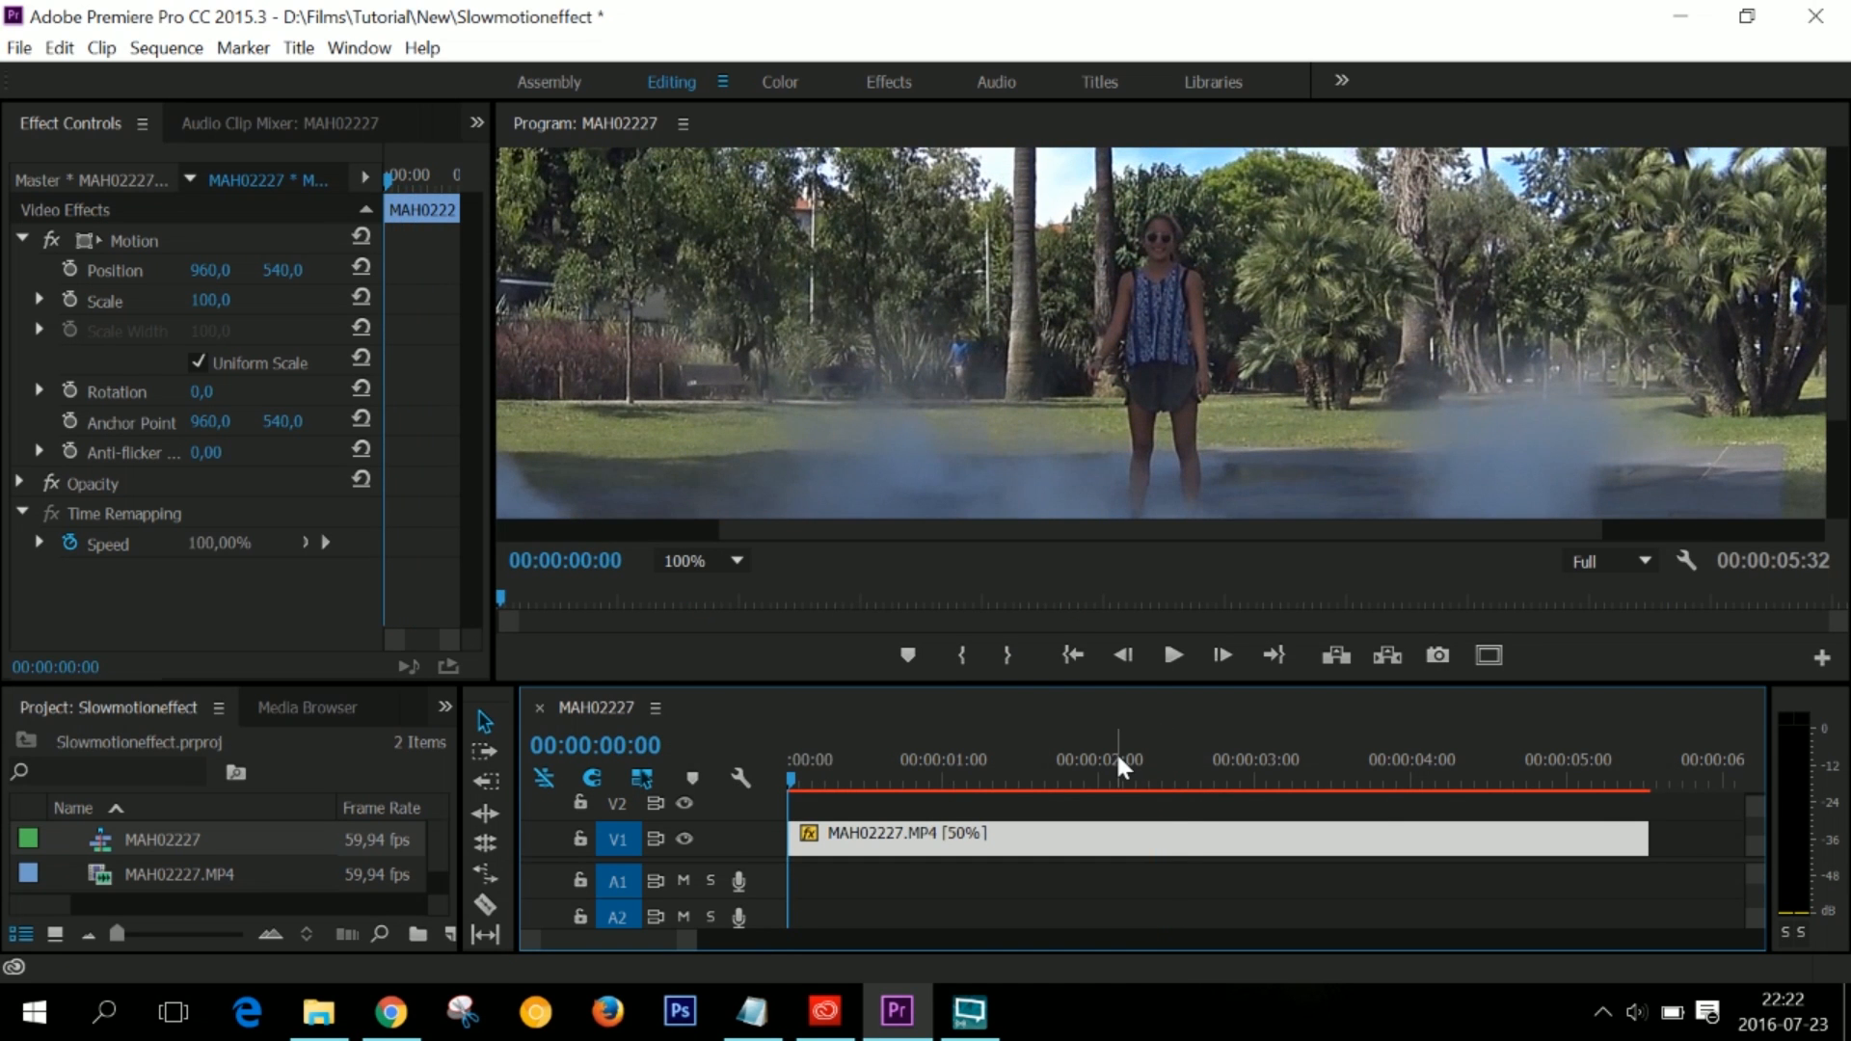
pyautogui.press('space')
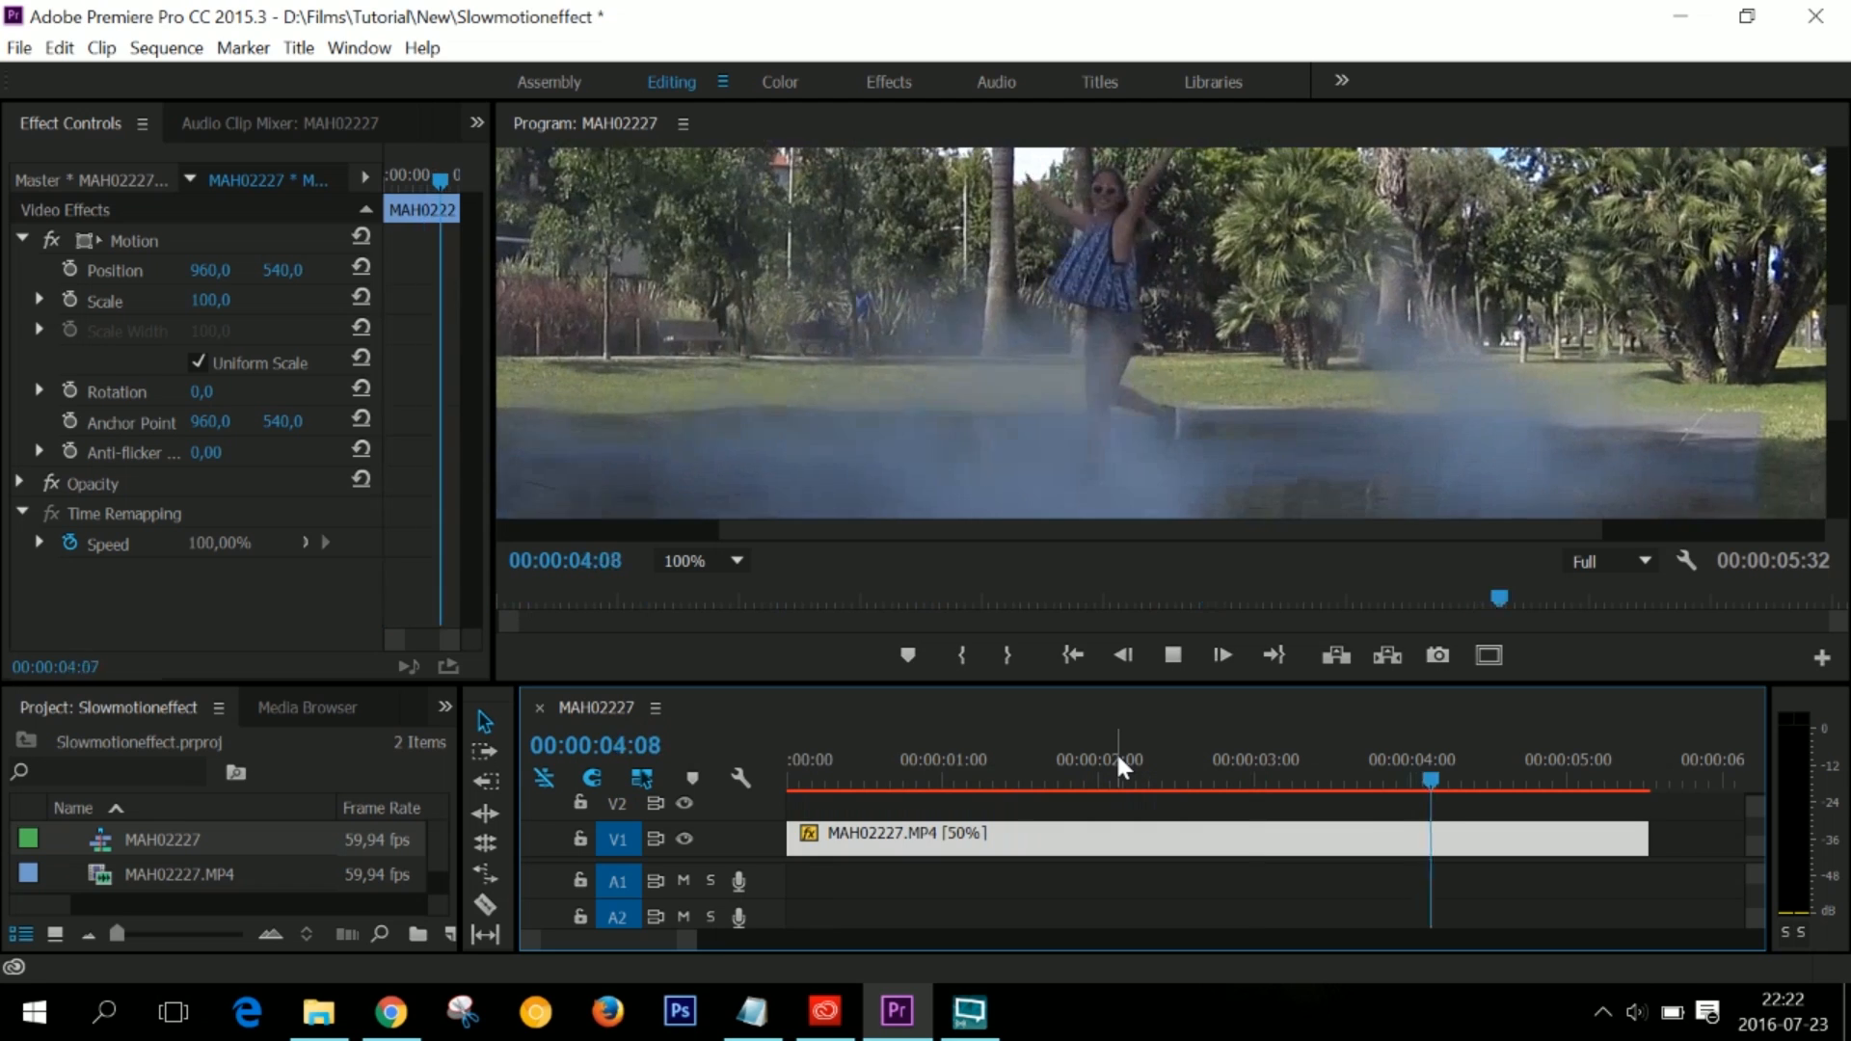
pyautogui.press('space')
pyautogui.press('Home')
pyautogui.press('space')
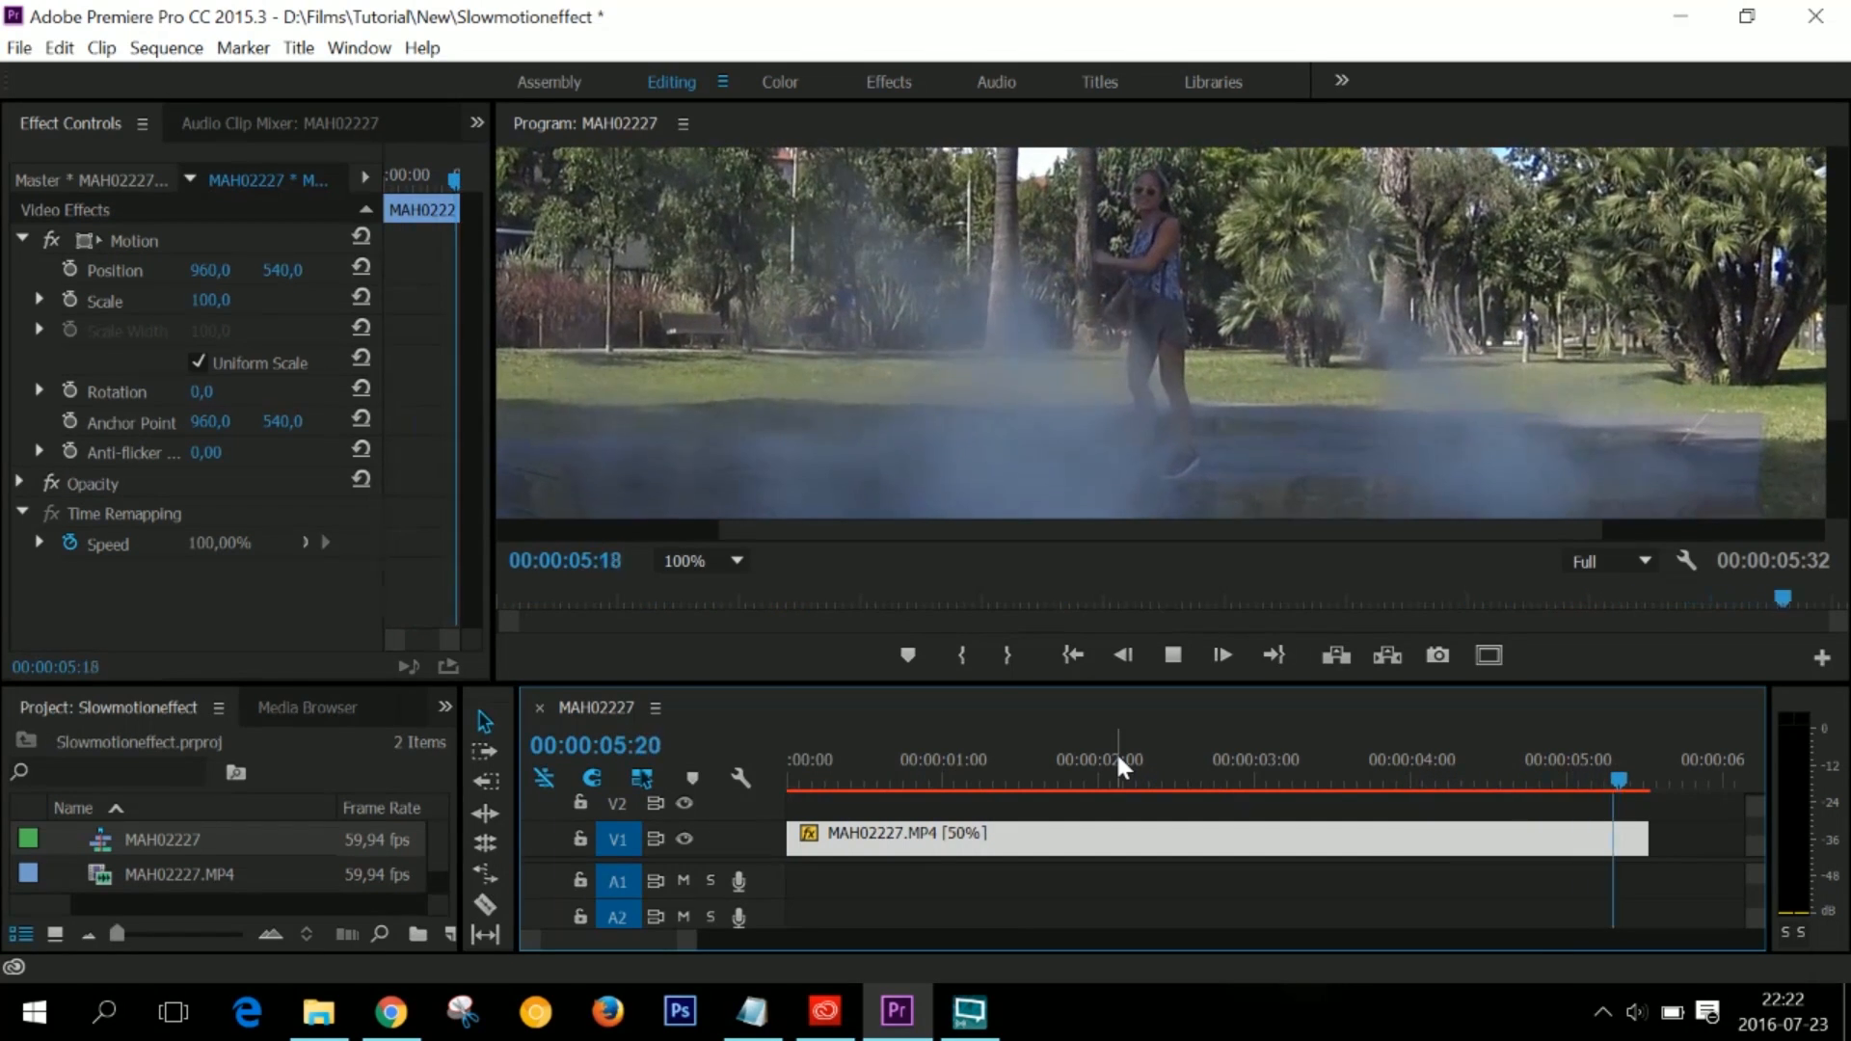
pyautogui.press('space')
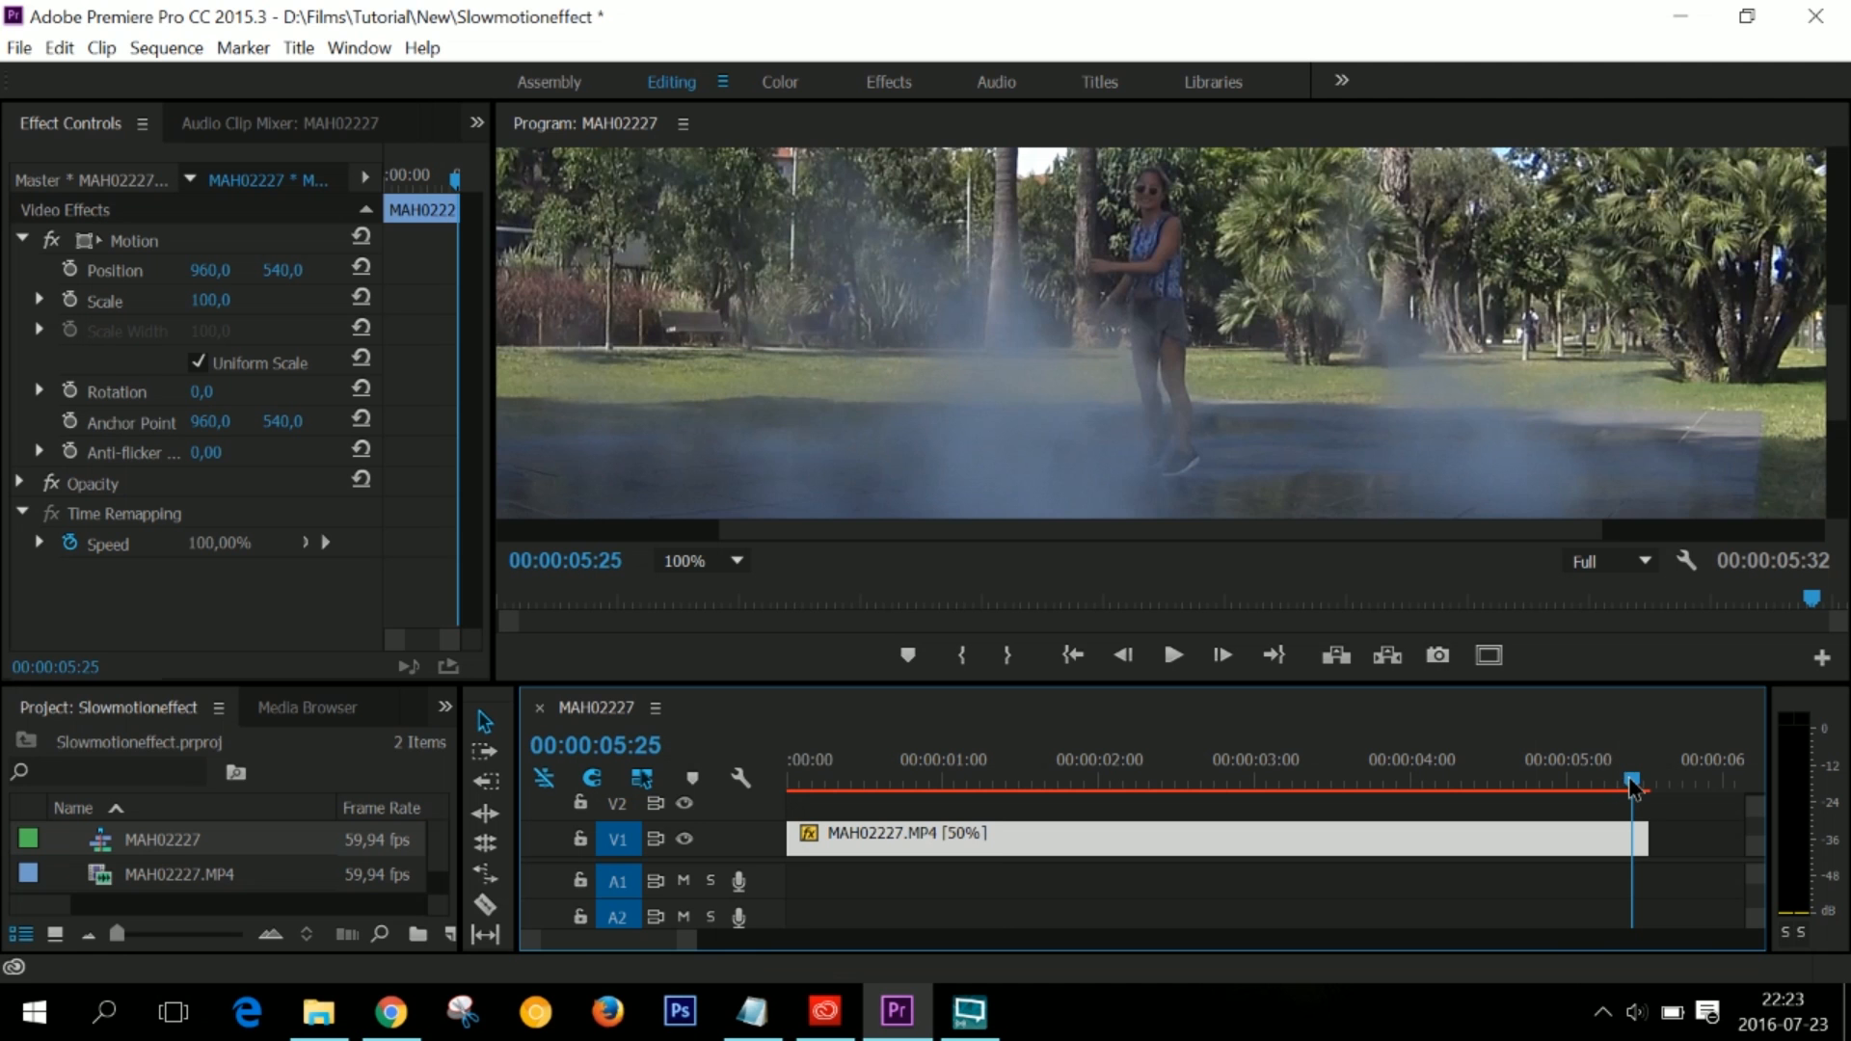
pyautogui.moveTo(1632, 789); pyautogui.dragTo(791, 783)
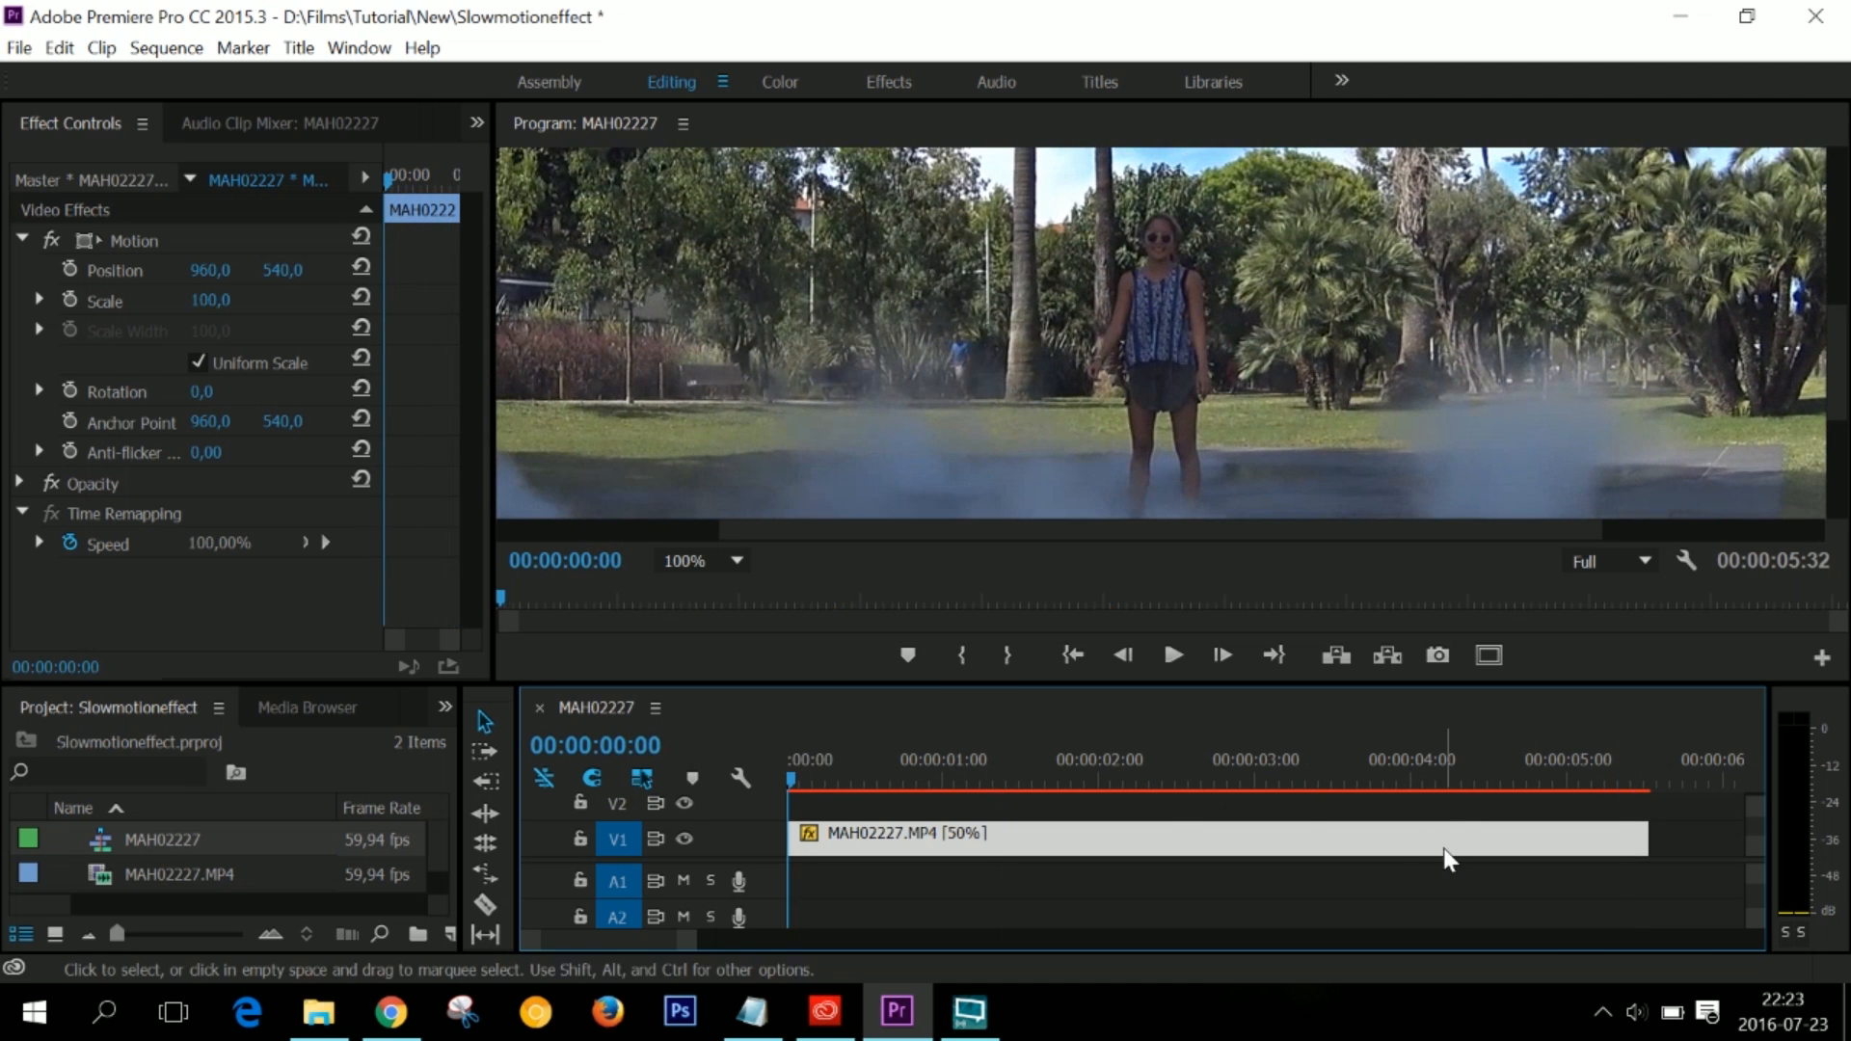
# - Undo the 50% clip speed change and replay the clip at its original speed
pyautogui.hotkey('ctrl', 'z')
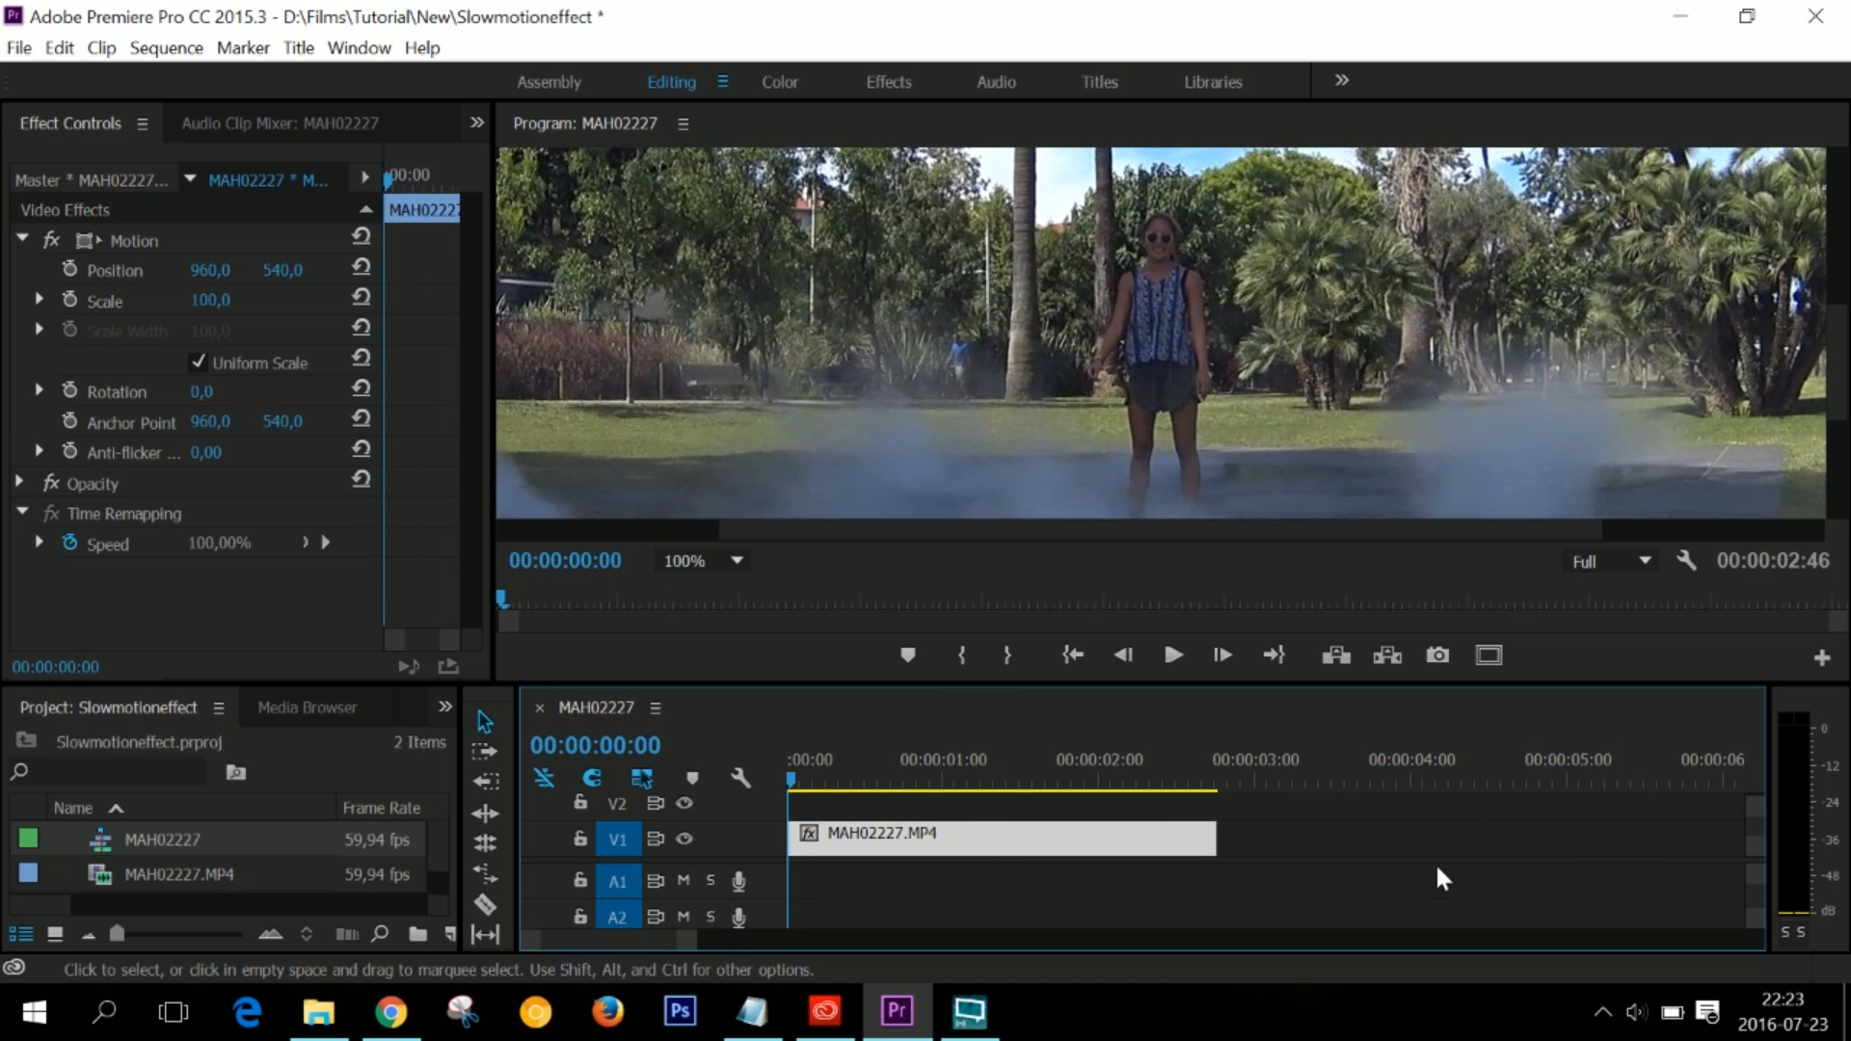
pyautogui.press('space')
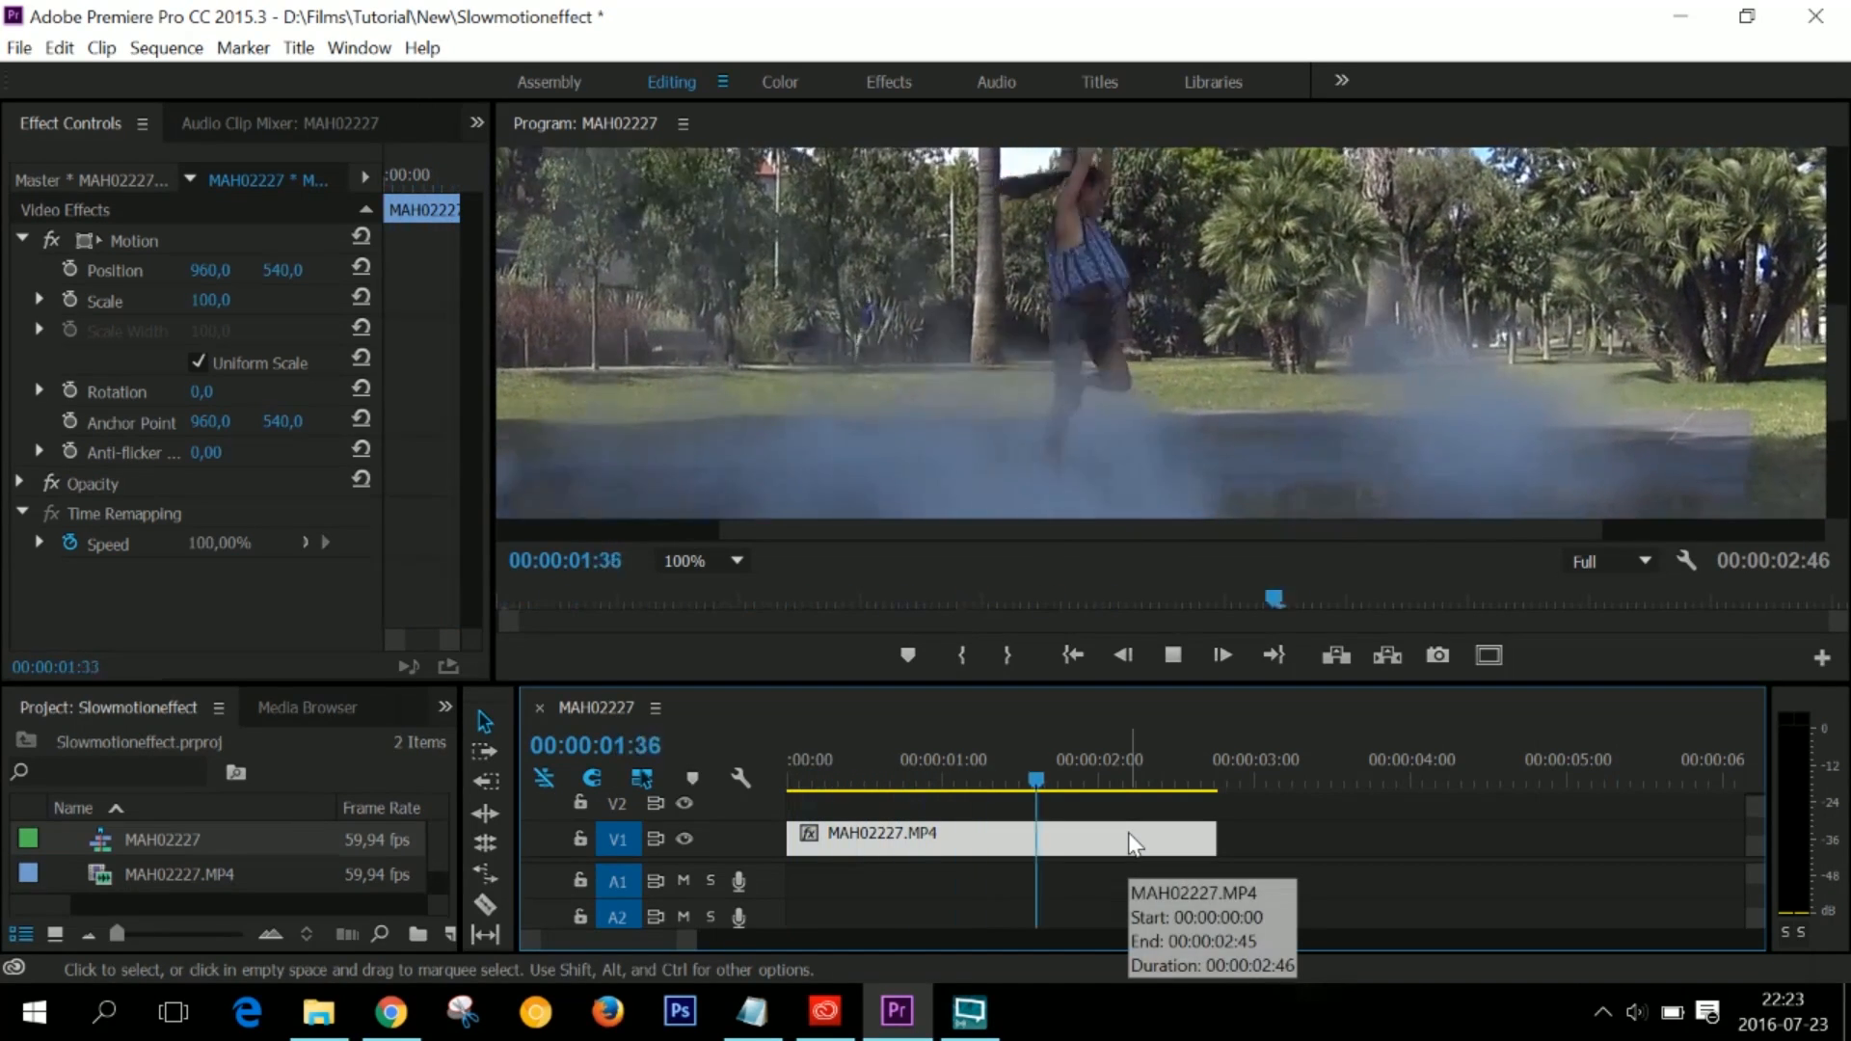
pyautogui.press('space')
pyautogui.moveTo(1088, 781); pyautogui.dragTo(775, 792)
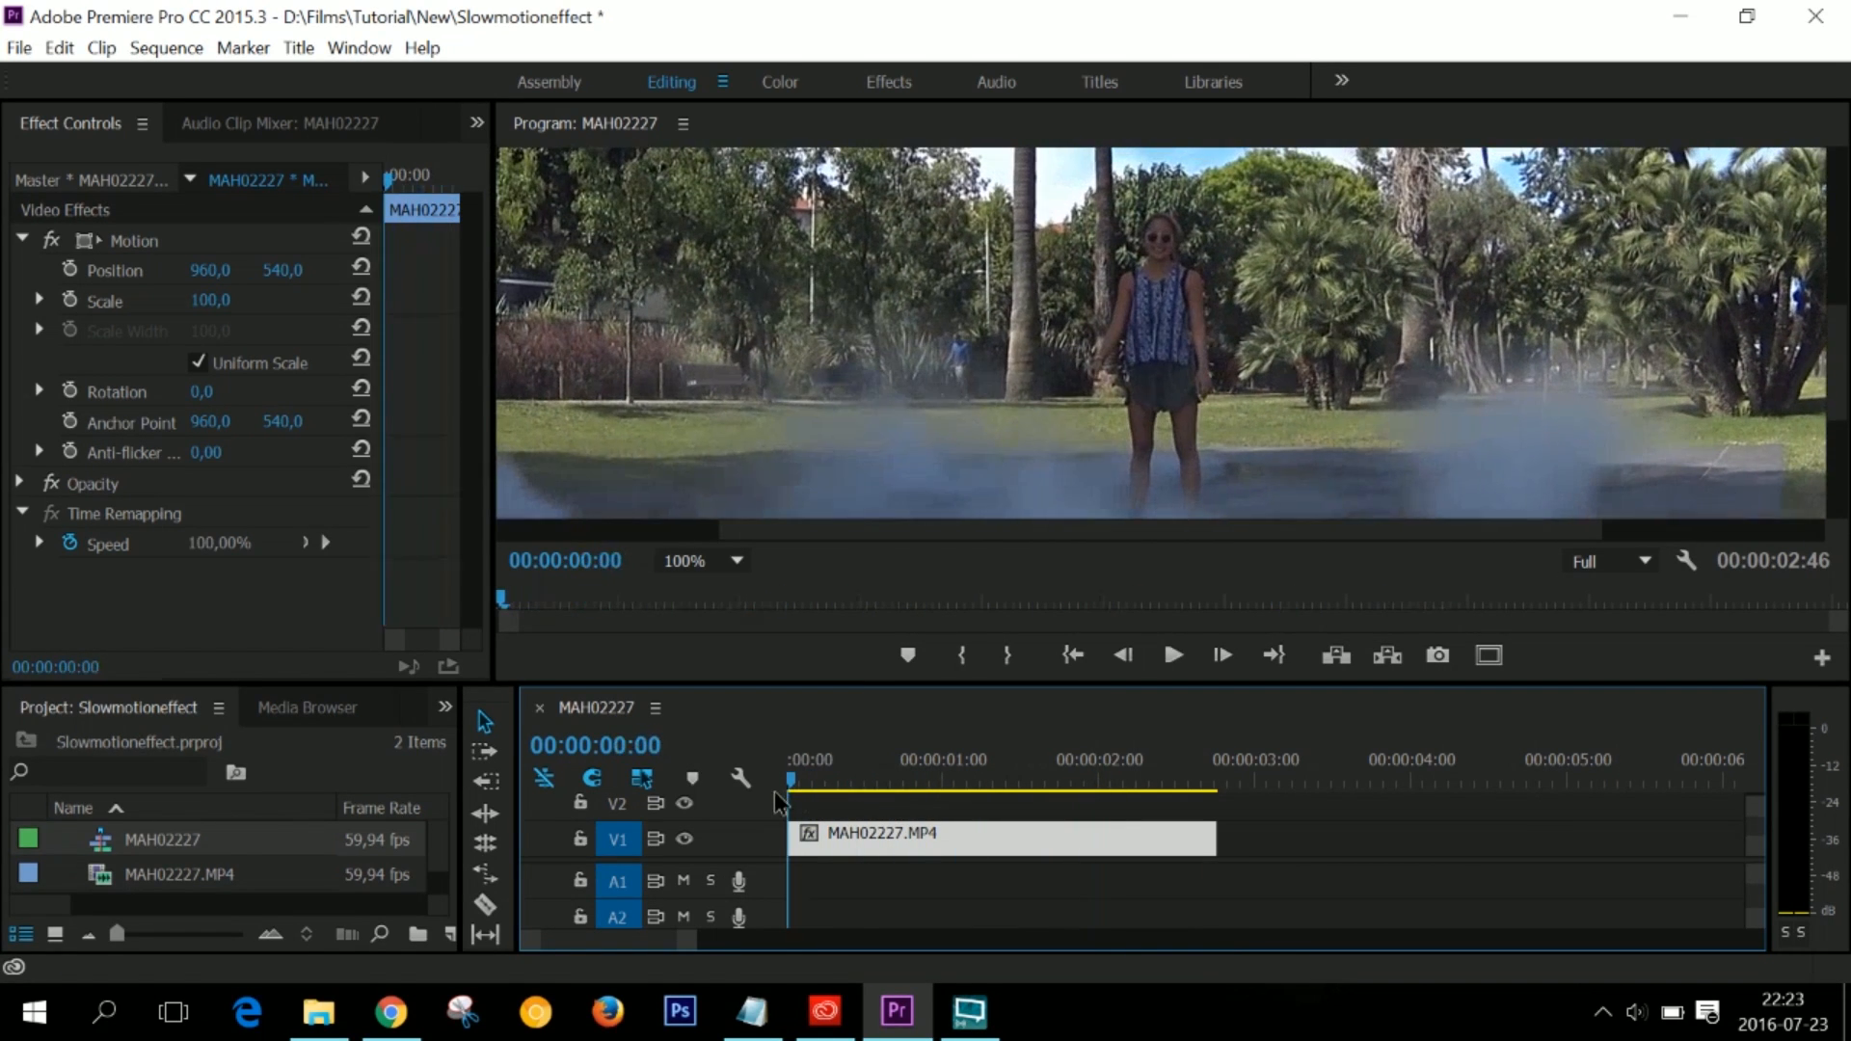
# - Display the Time Remapping Speed line on the clip and make track V1 taller
pyautogui.click(811, 835)
pyautogui.moveTo(877, 924)
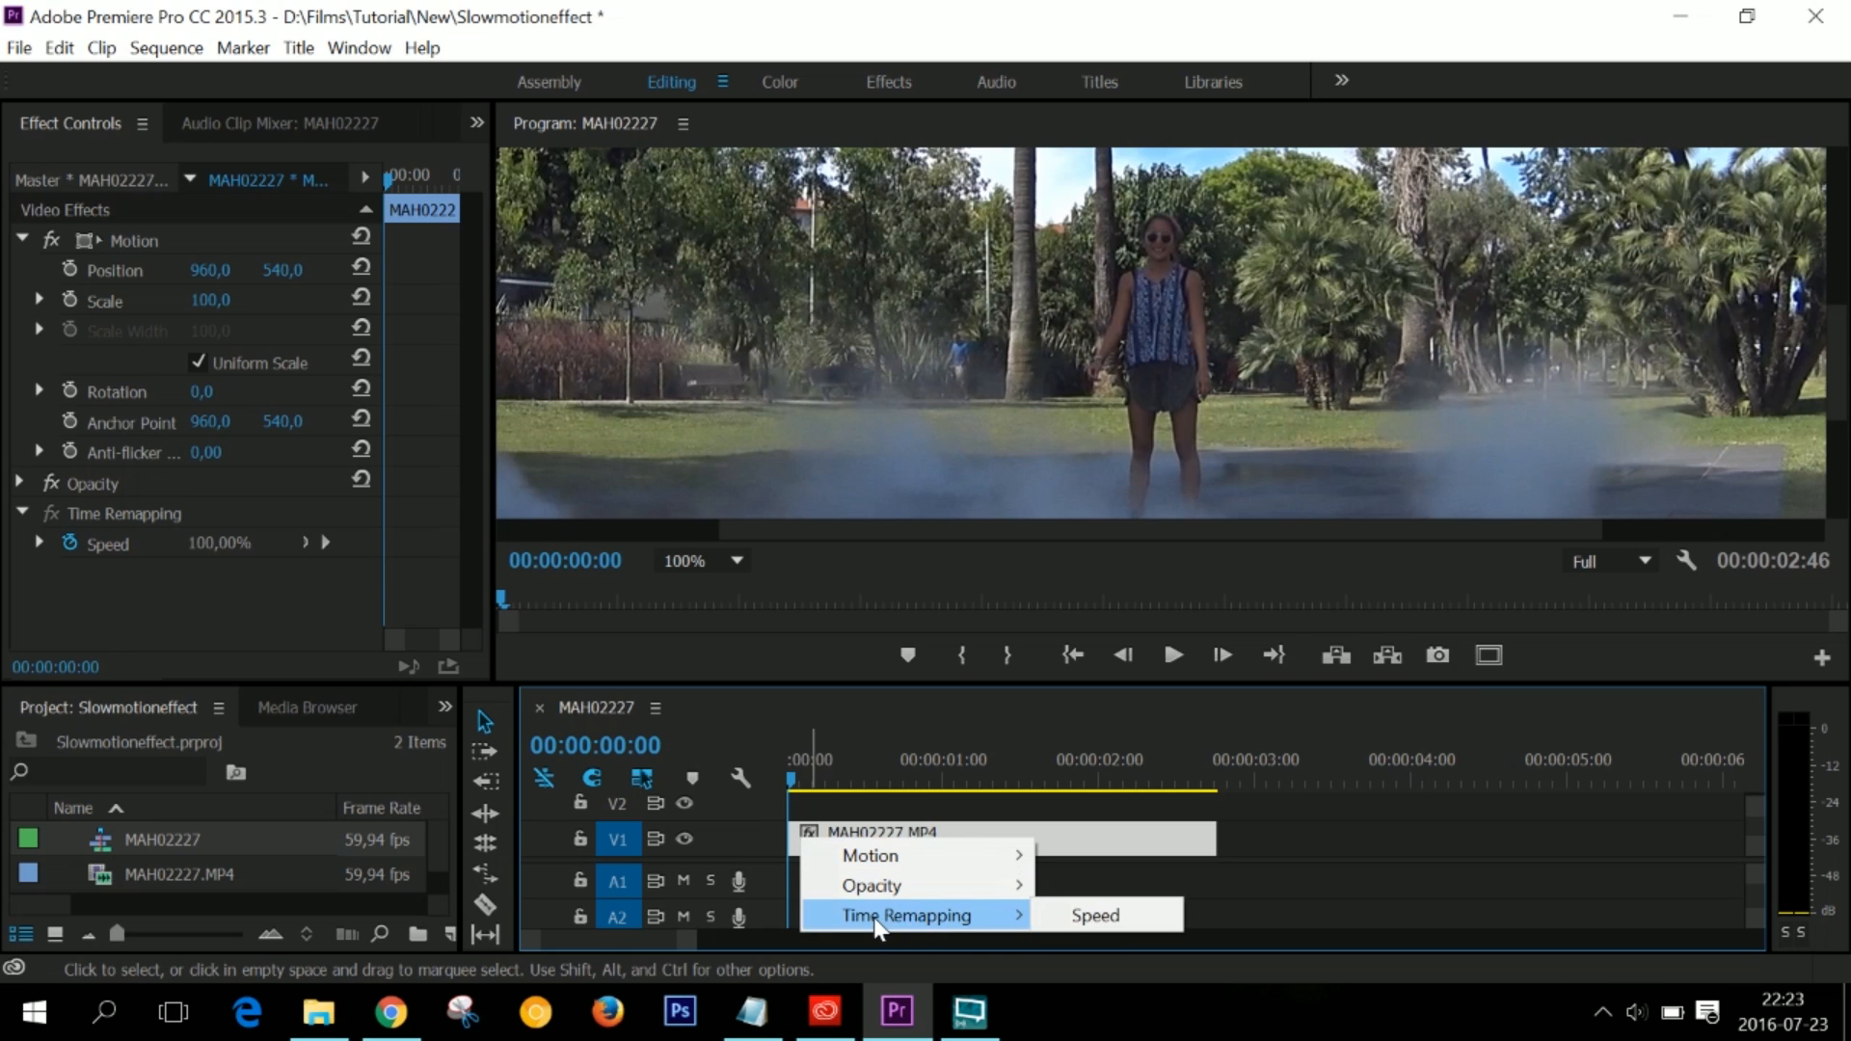
pyautogui.click(1092, 921)
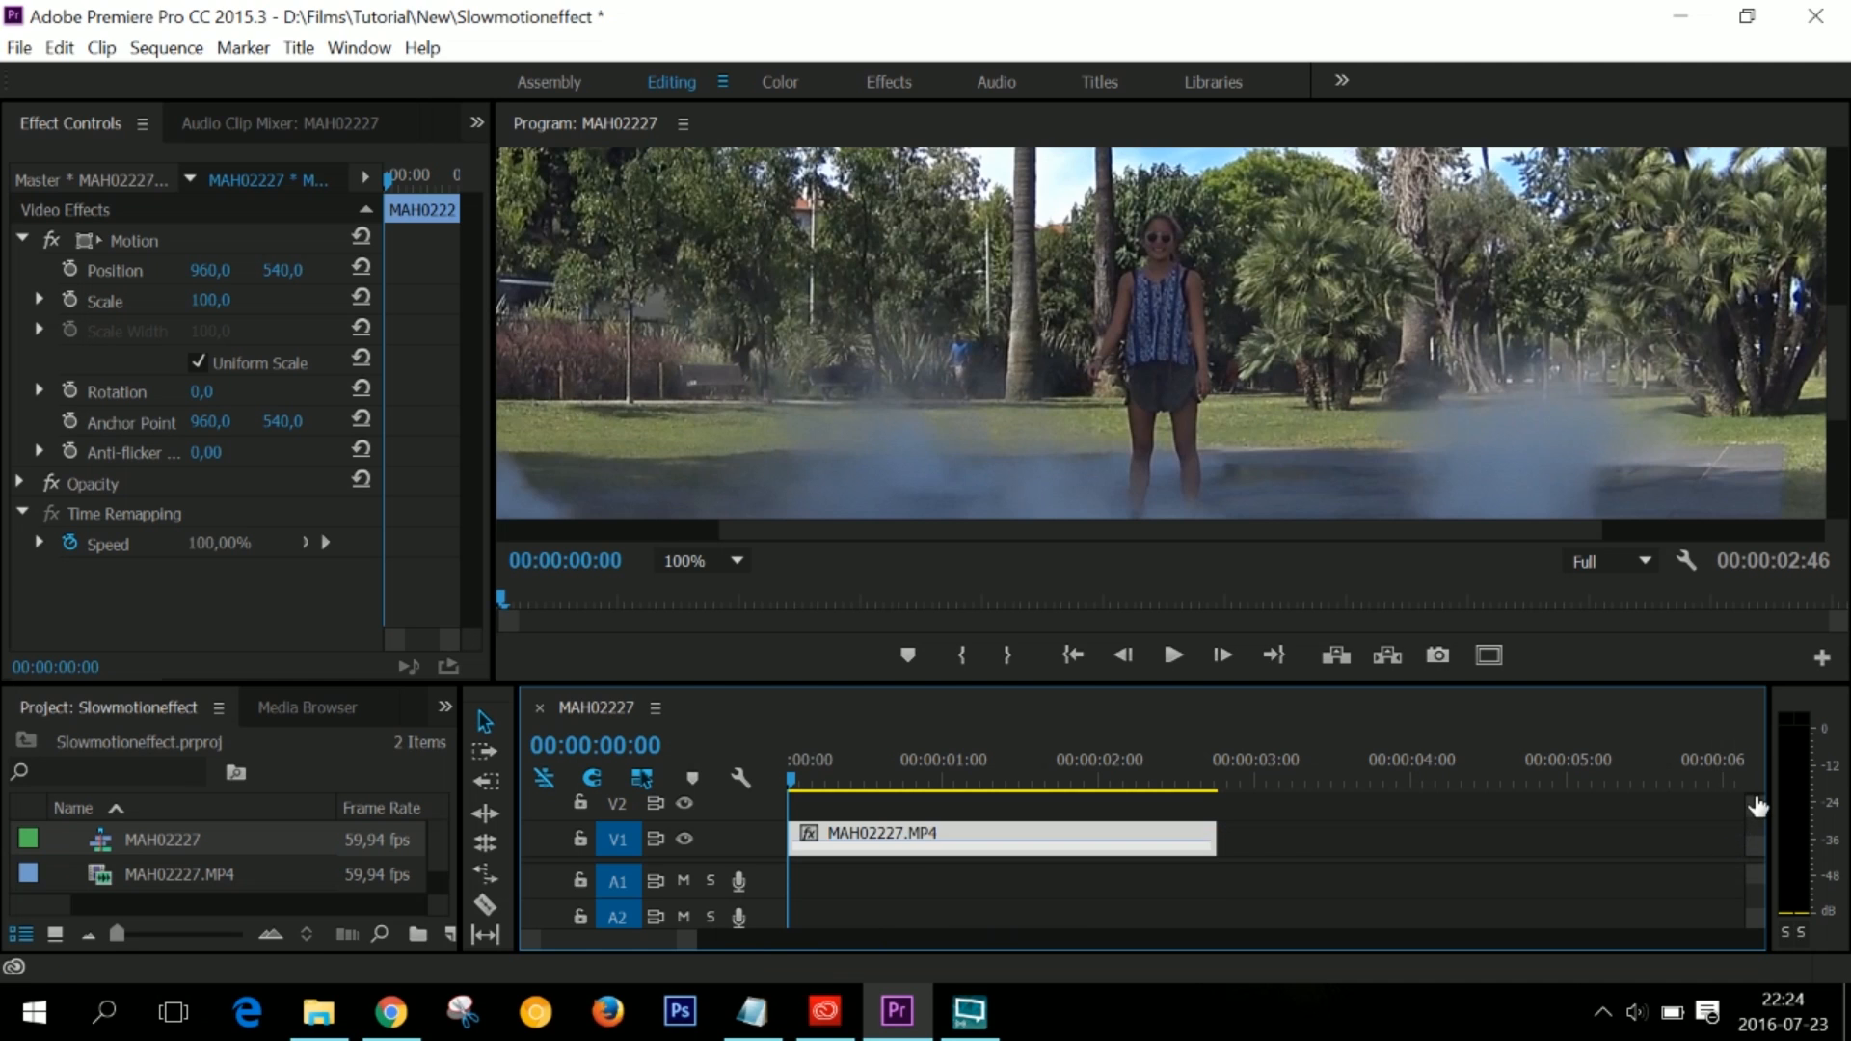
pyautogui.moveTo(1756, 802); pyautogui.dragTo(1757, 803)
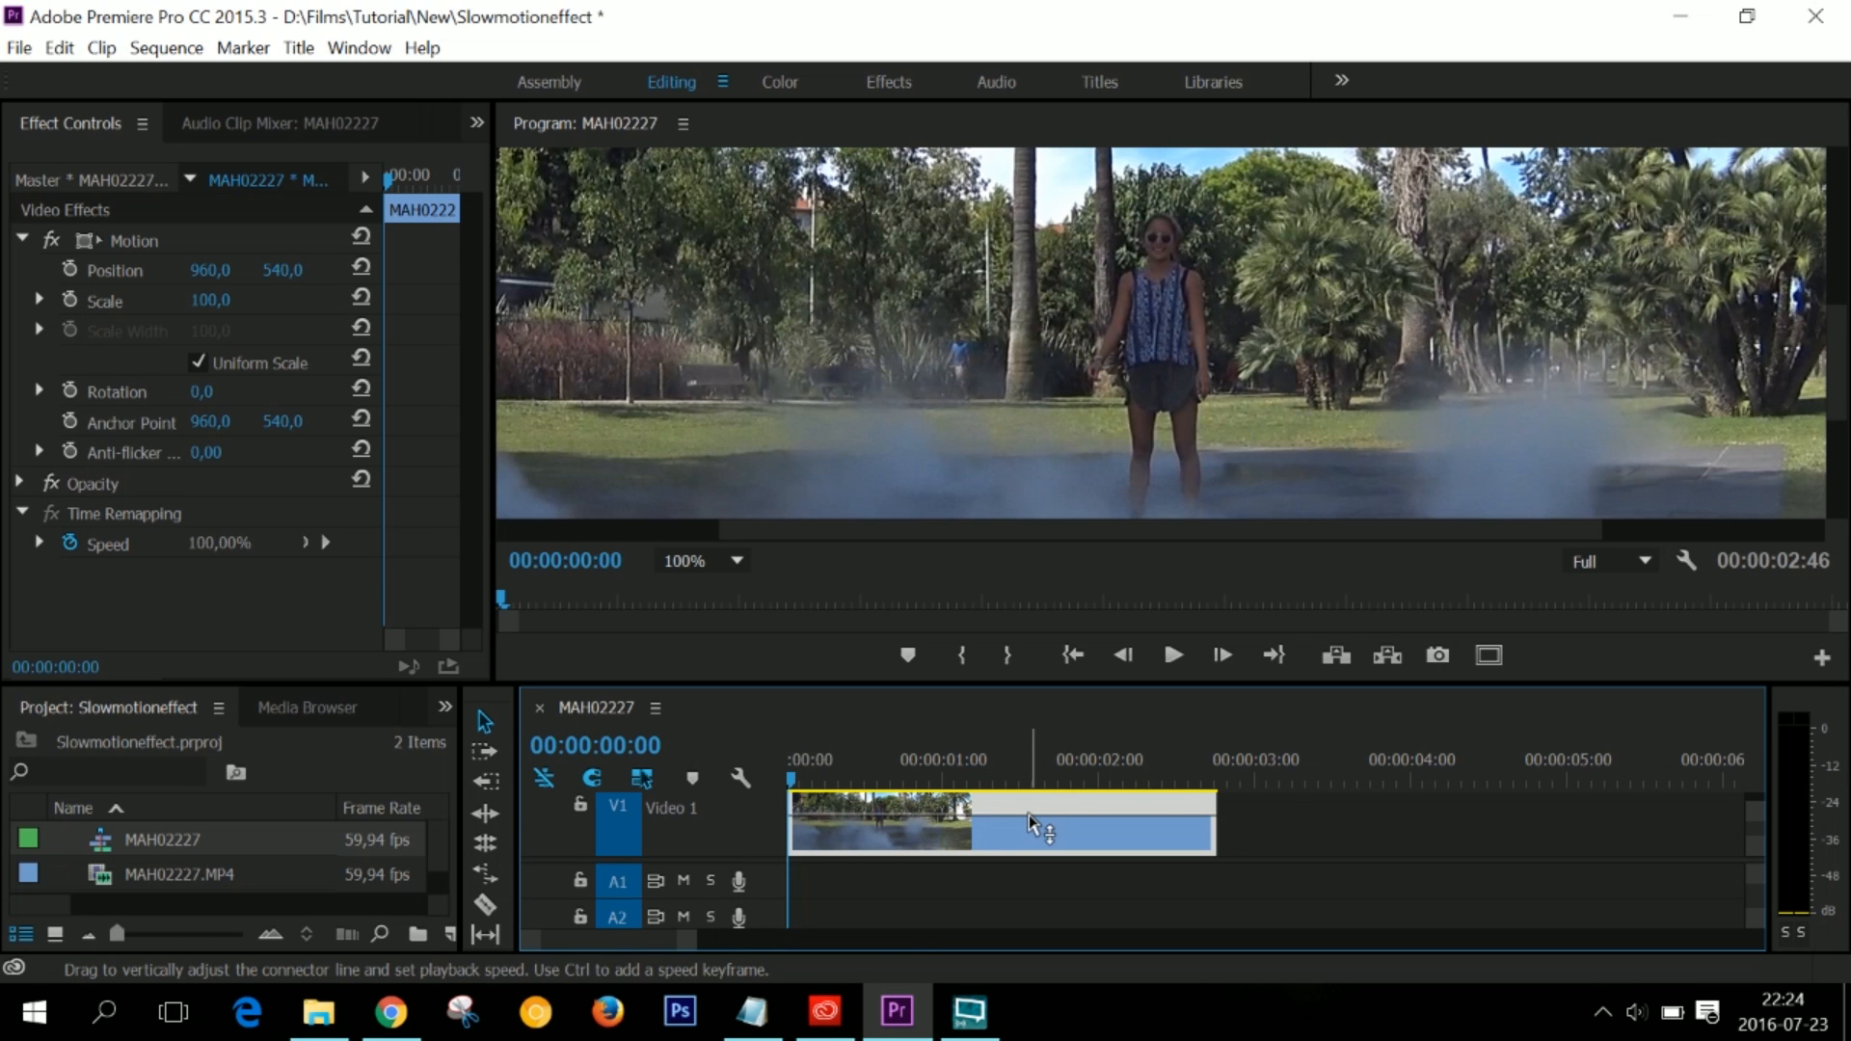
# - Preview the clip with its whole speed line lowered to 50%, and bring the line back to 100%
pyautogui.moveTo(1028, 821); pyautogui.dragTo(1028, 886)
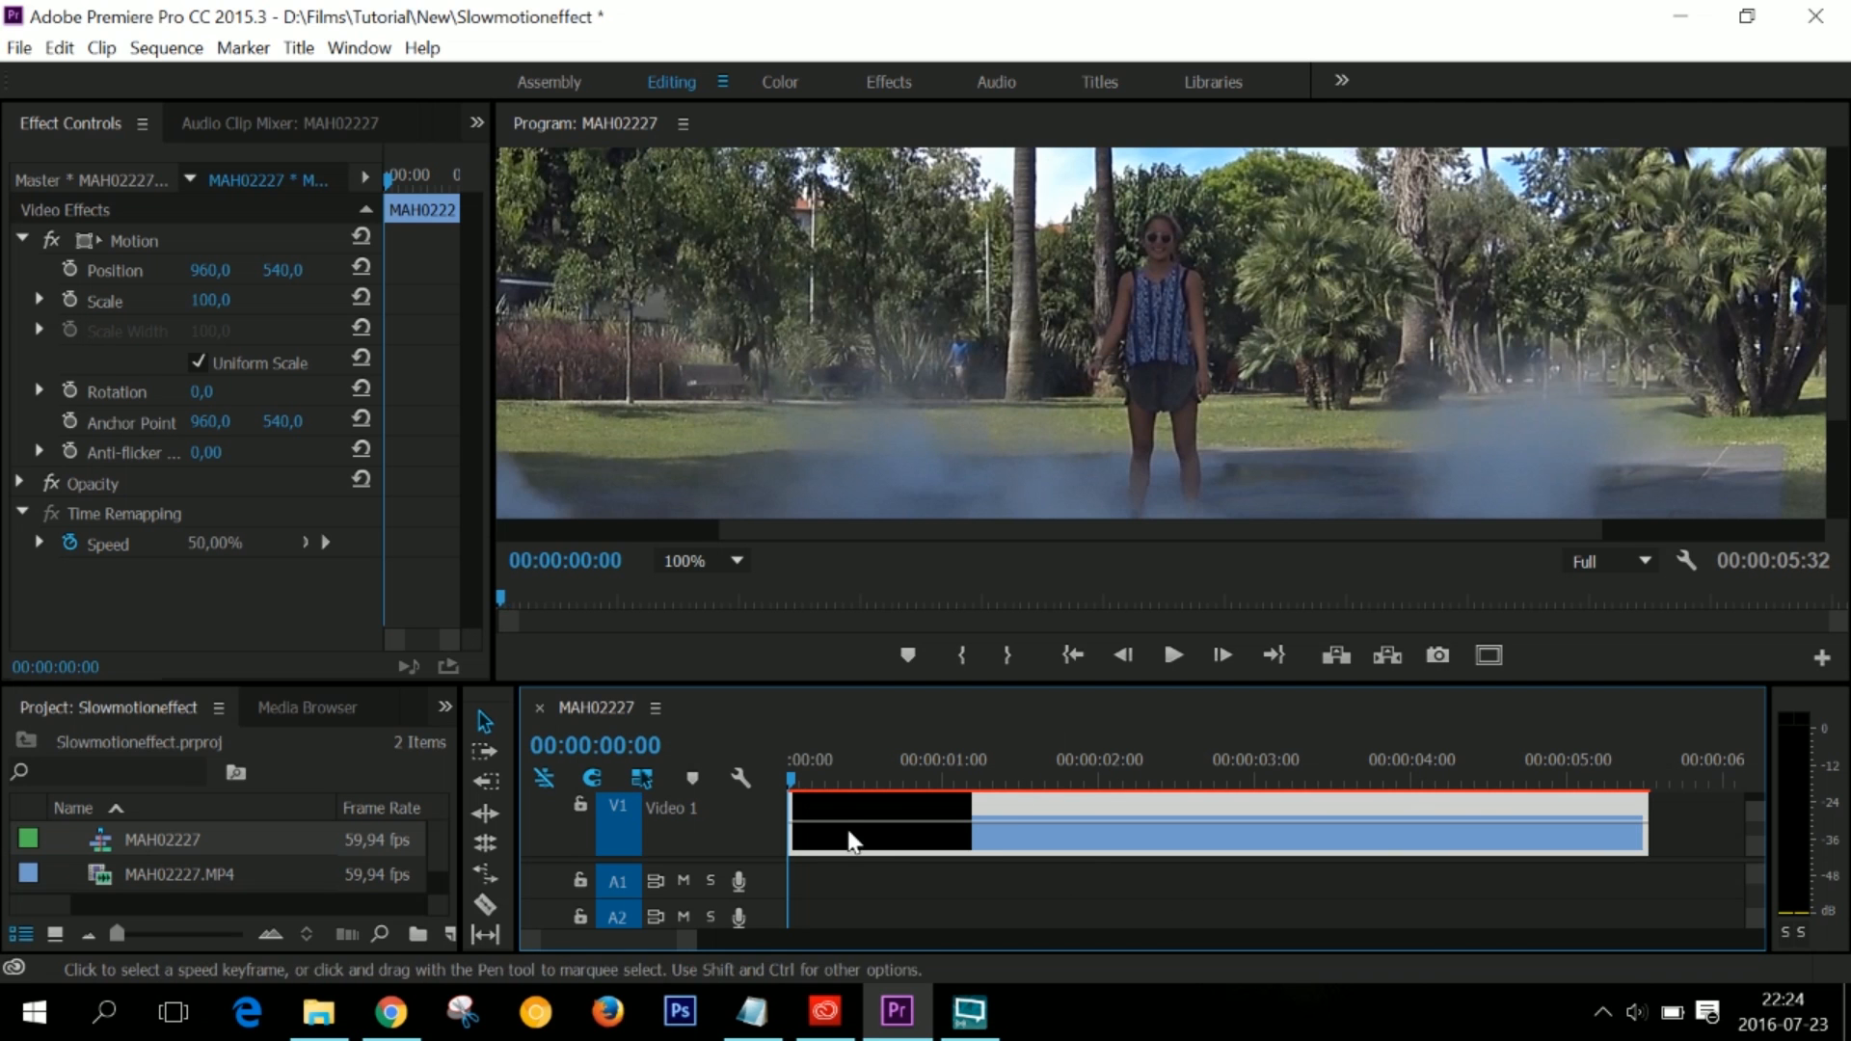
pyautogui.press('space')
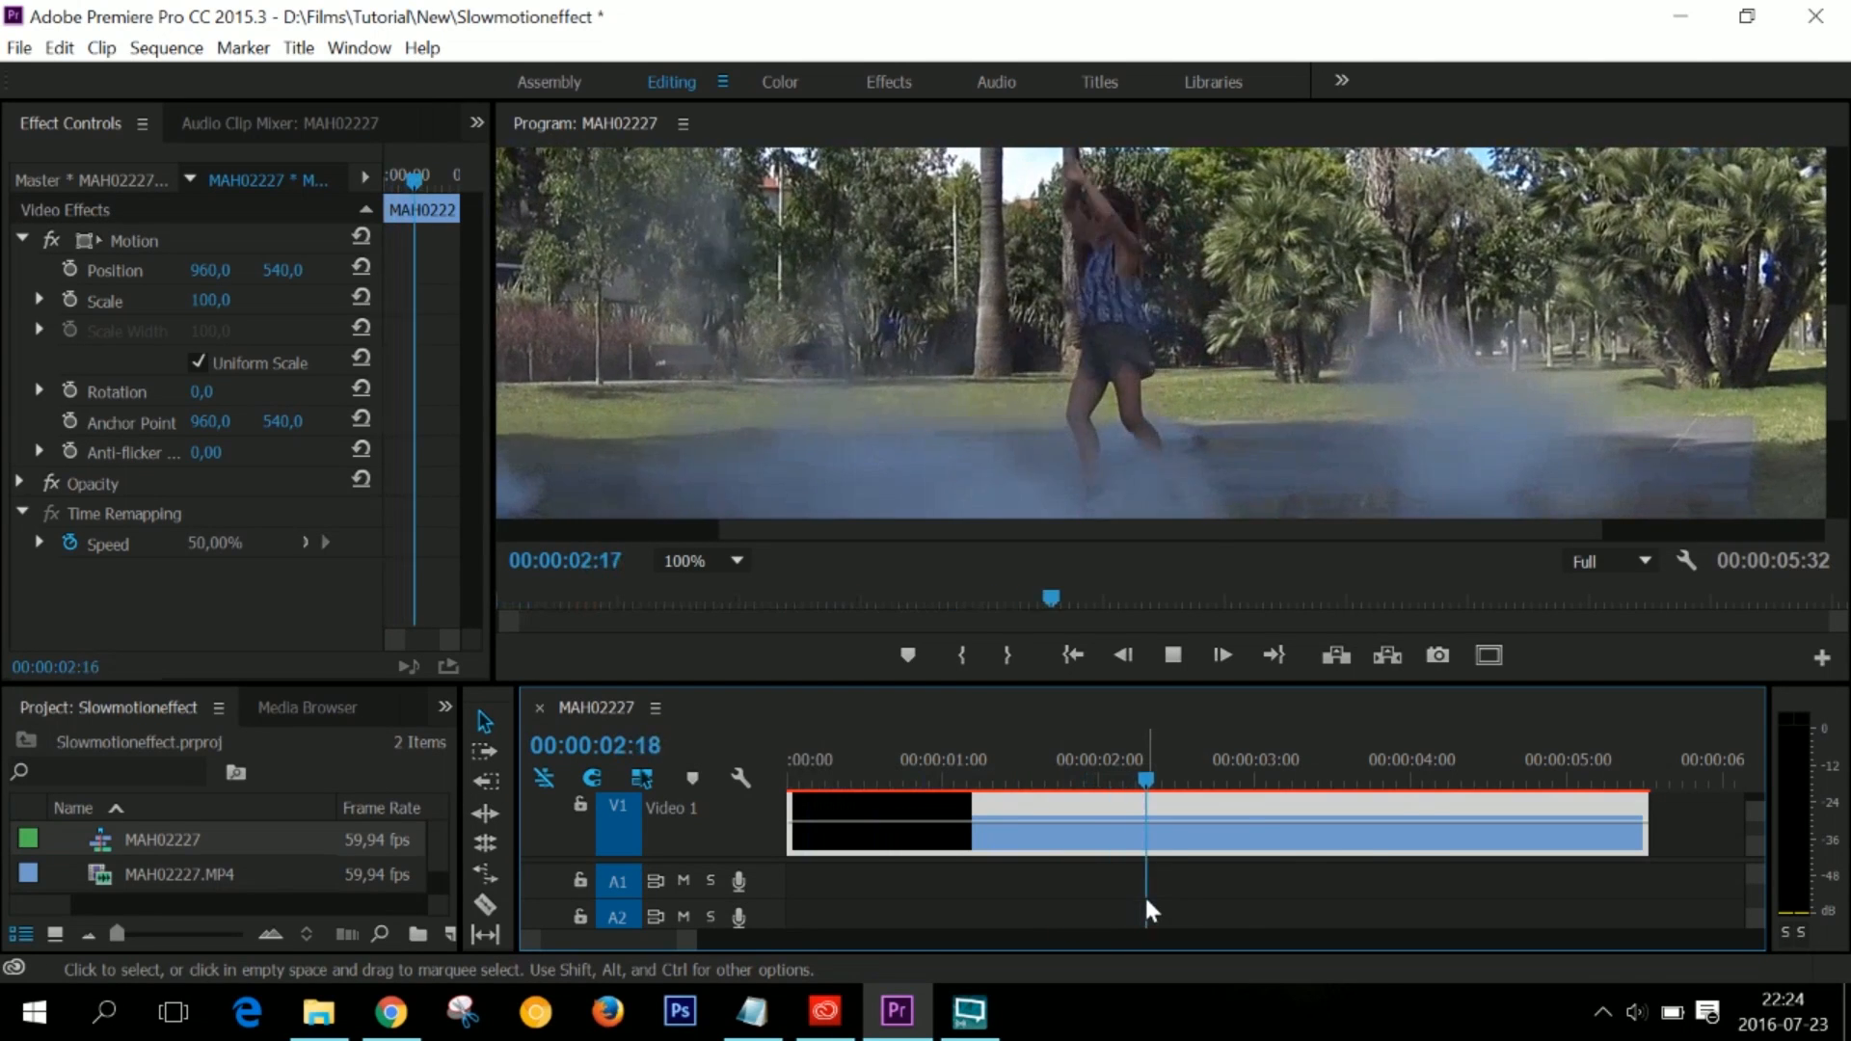
pyautogui.press('space')
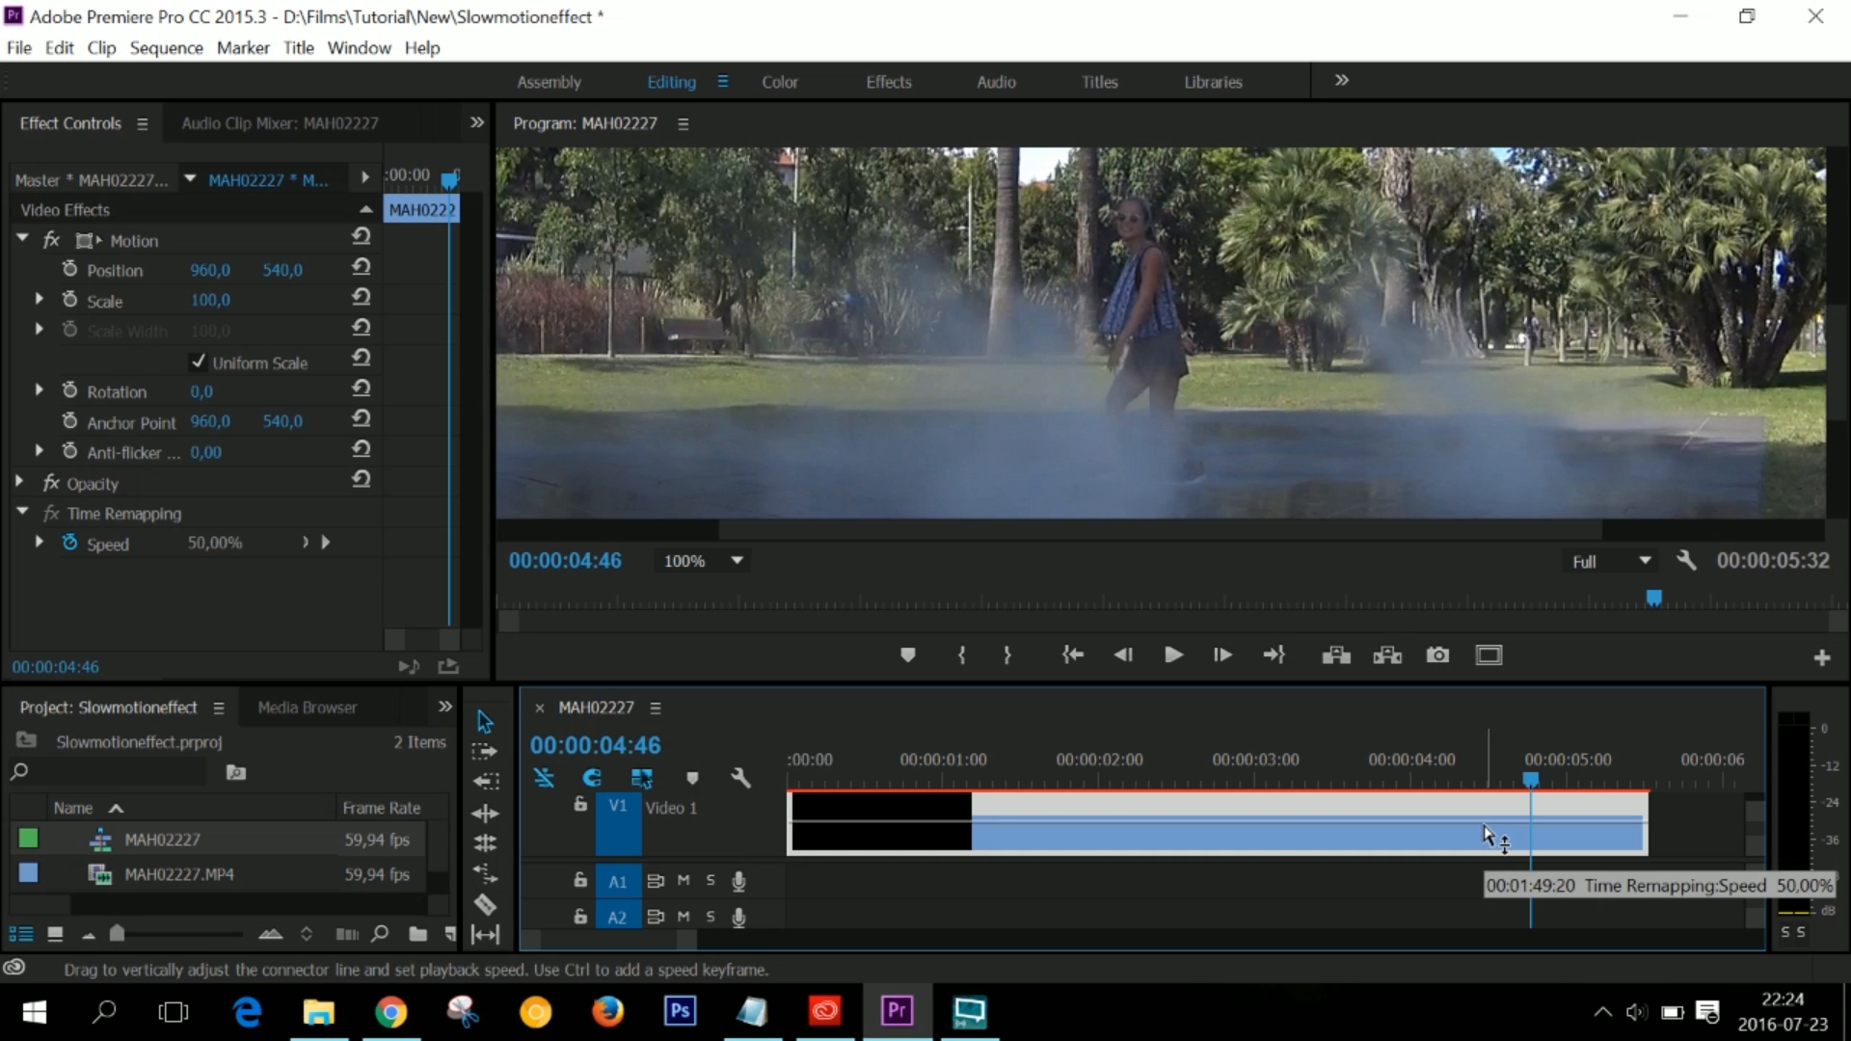
pyautogui.press('Home')
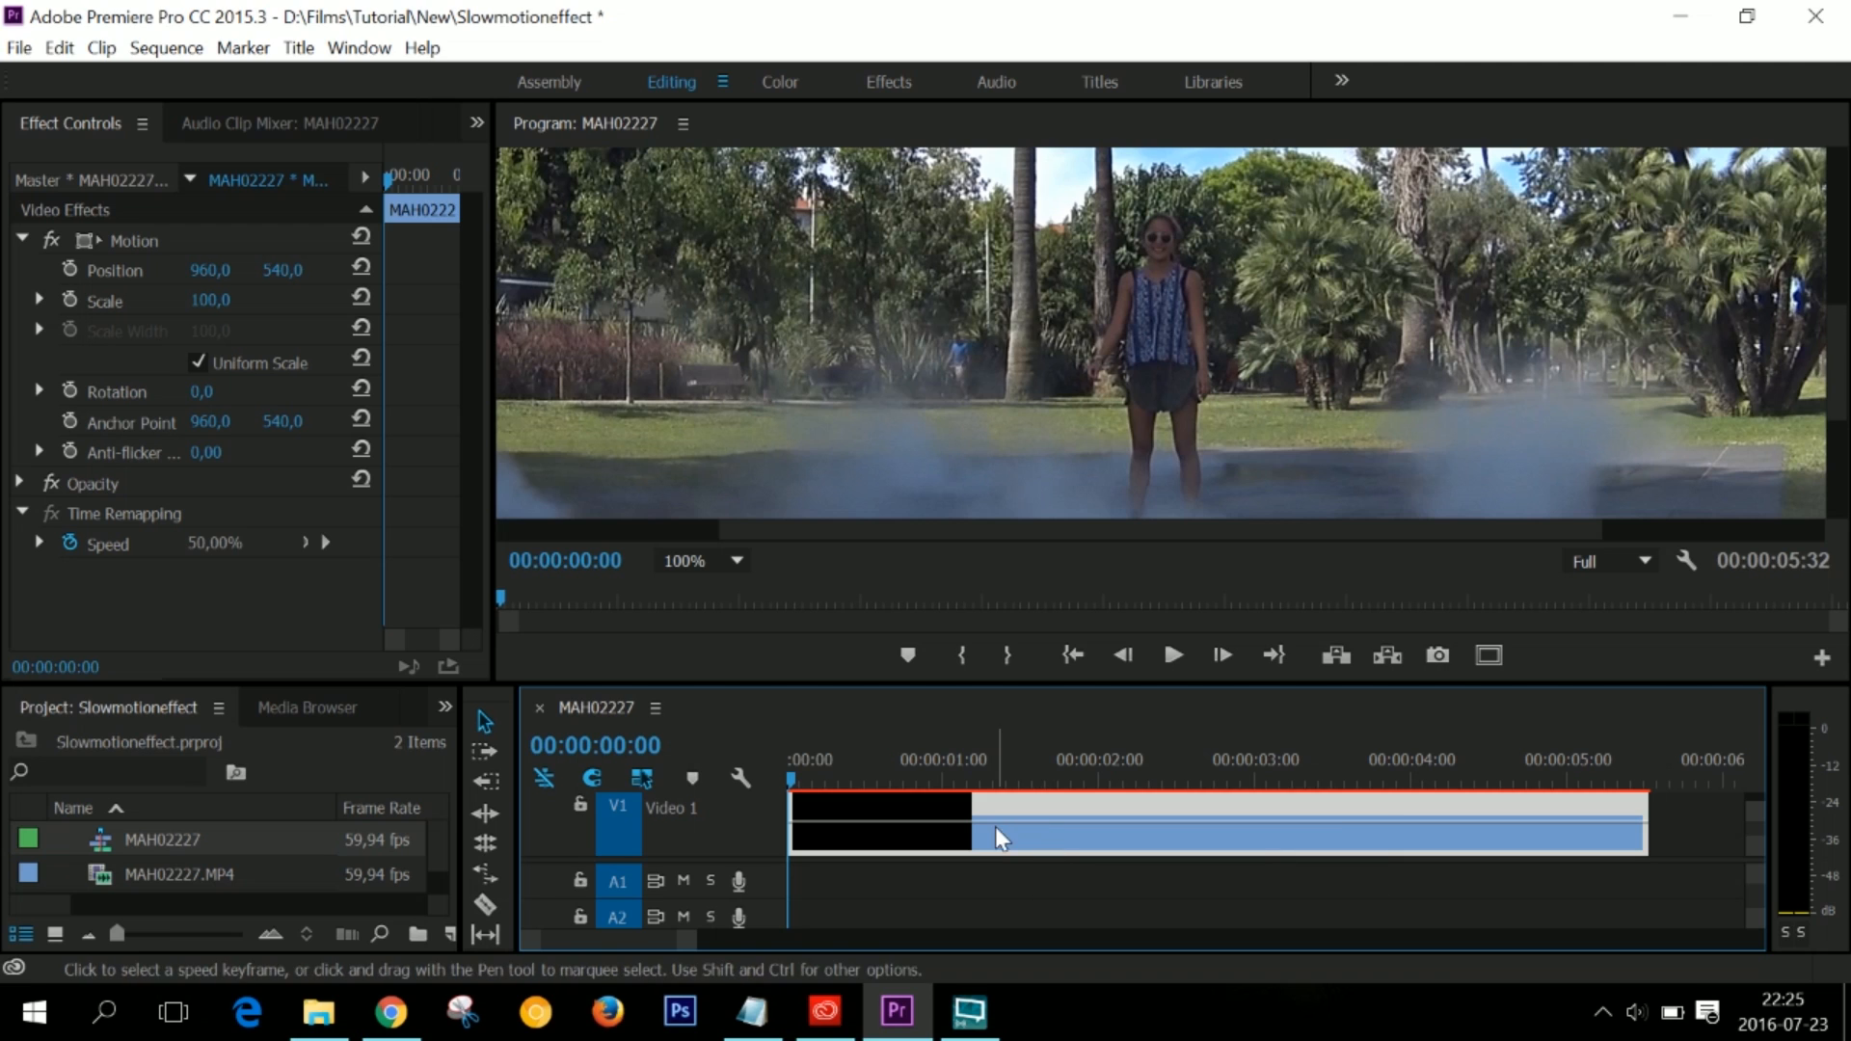
pyautogui.moveTo(985, 825); pyautogui.dragTo(1002, 814)
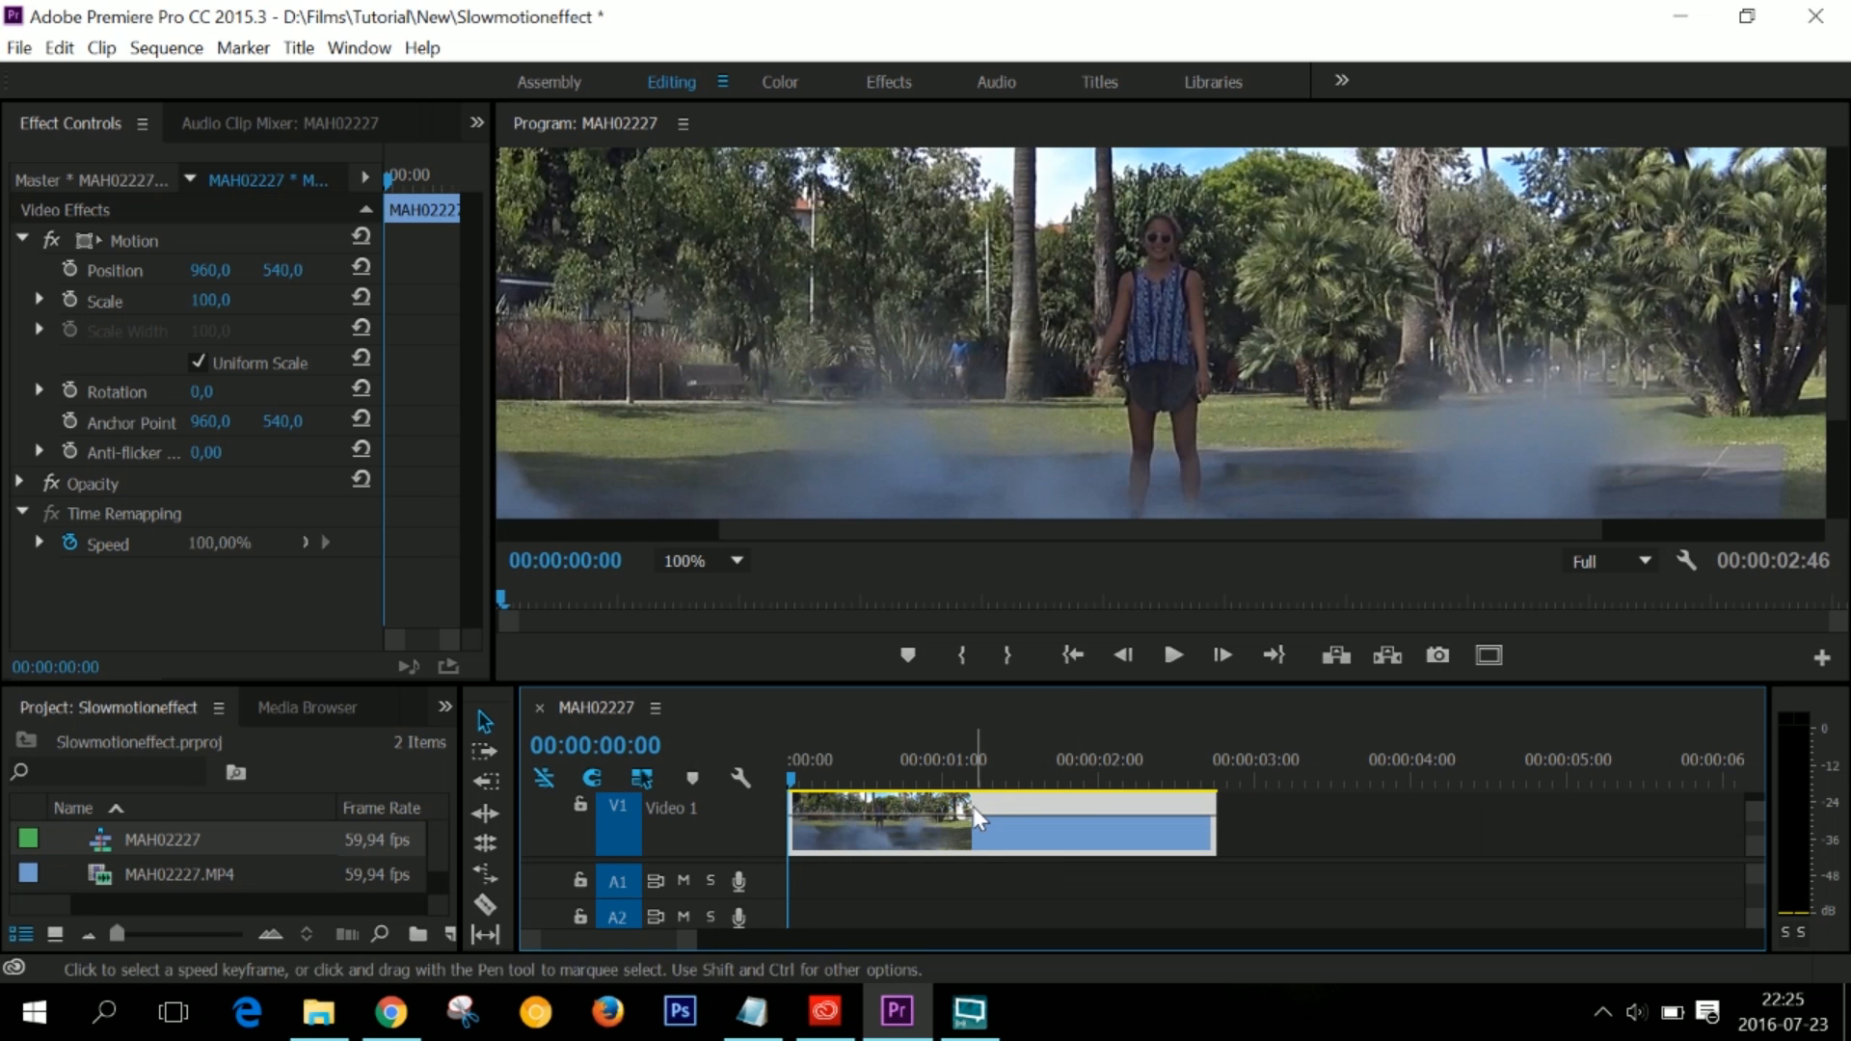
# - Play into the clip and step frame by frame to park the playhead at 00:00:01:01, just before the spin
pyautogui.press('space')
pyautogui.press('space')
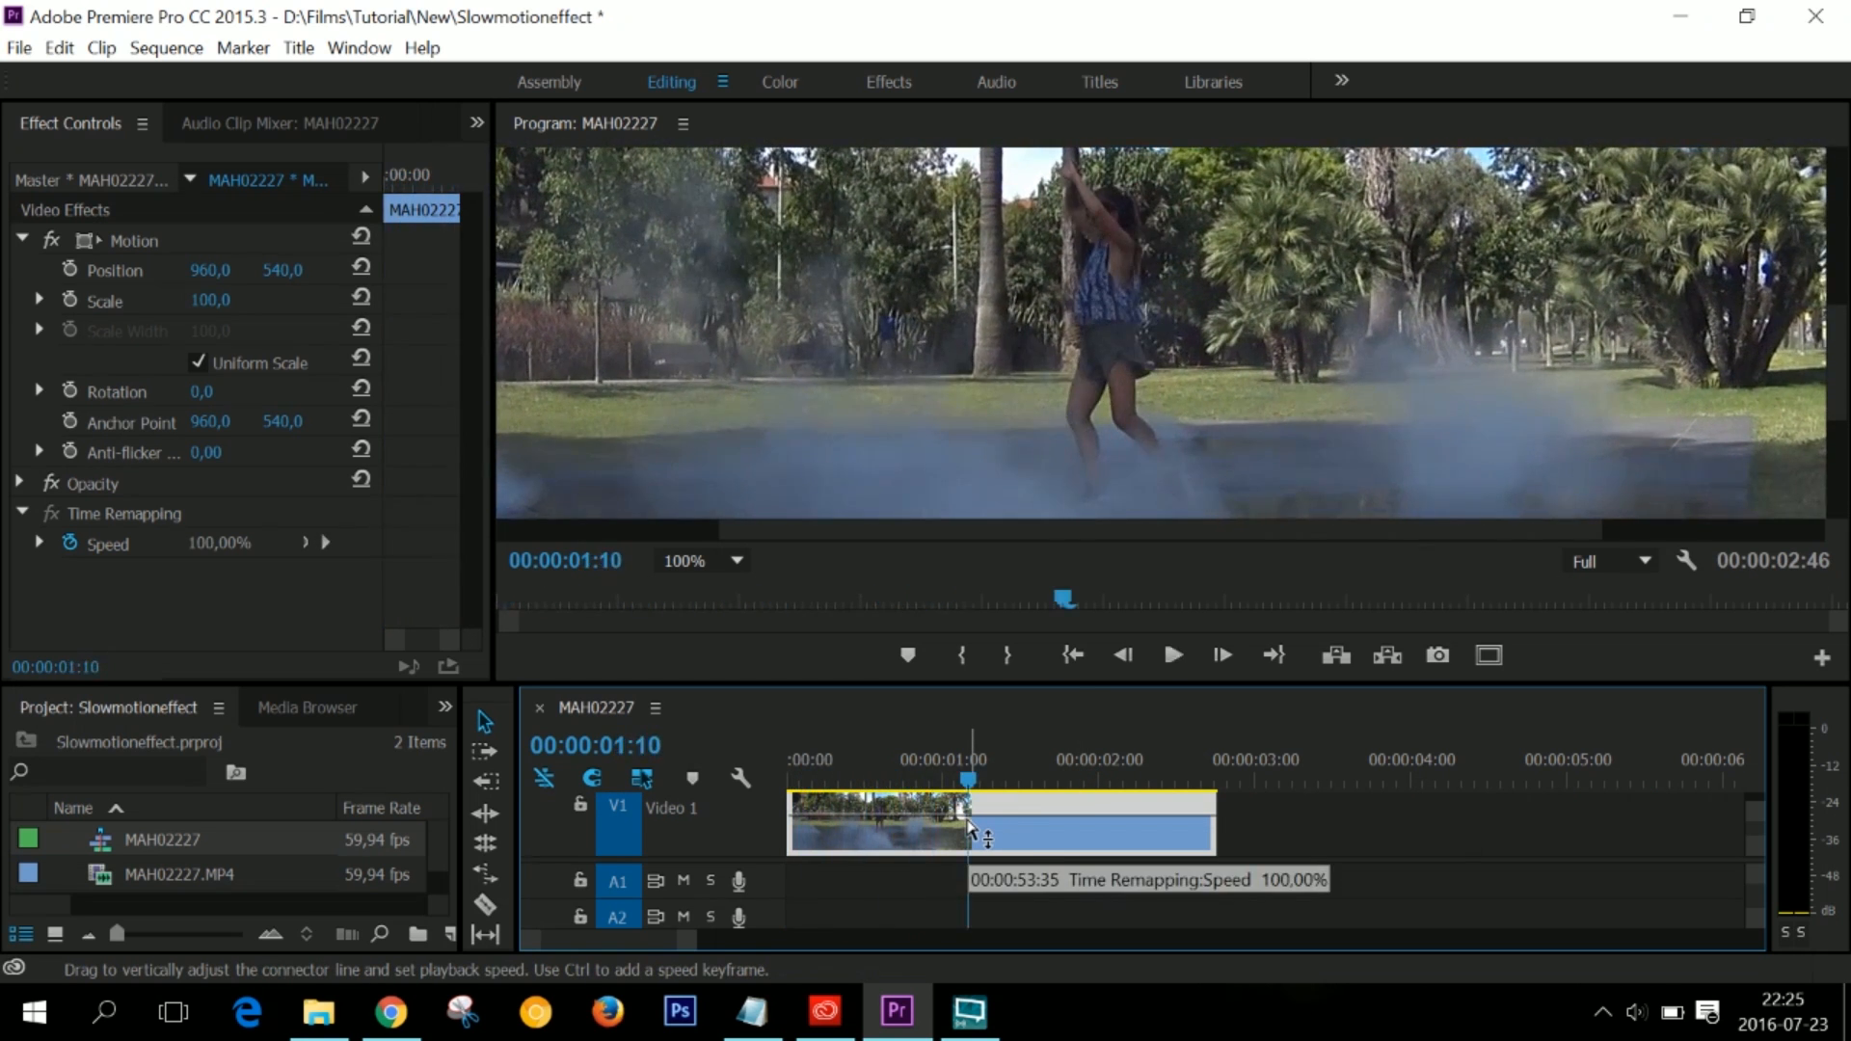
pyautogui.press('Left')
pyautogui.press('Left')
pyautogui.press('Left')
pyautogui.press('Left')
pyautogui.press('Right')
pyautogui.press('Right')
pyautogui.press('Right')
pyautogui.press('Right')
pyautogui.press('Right')
pyautogui.press('Right')
pyautogui.press('Right')
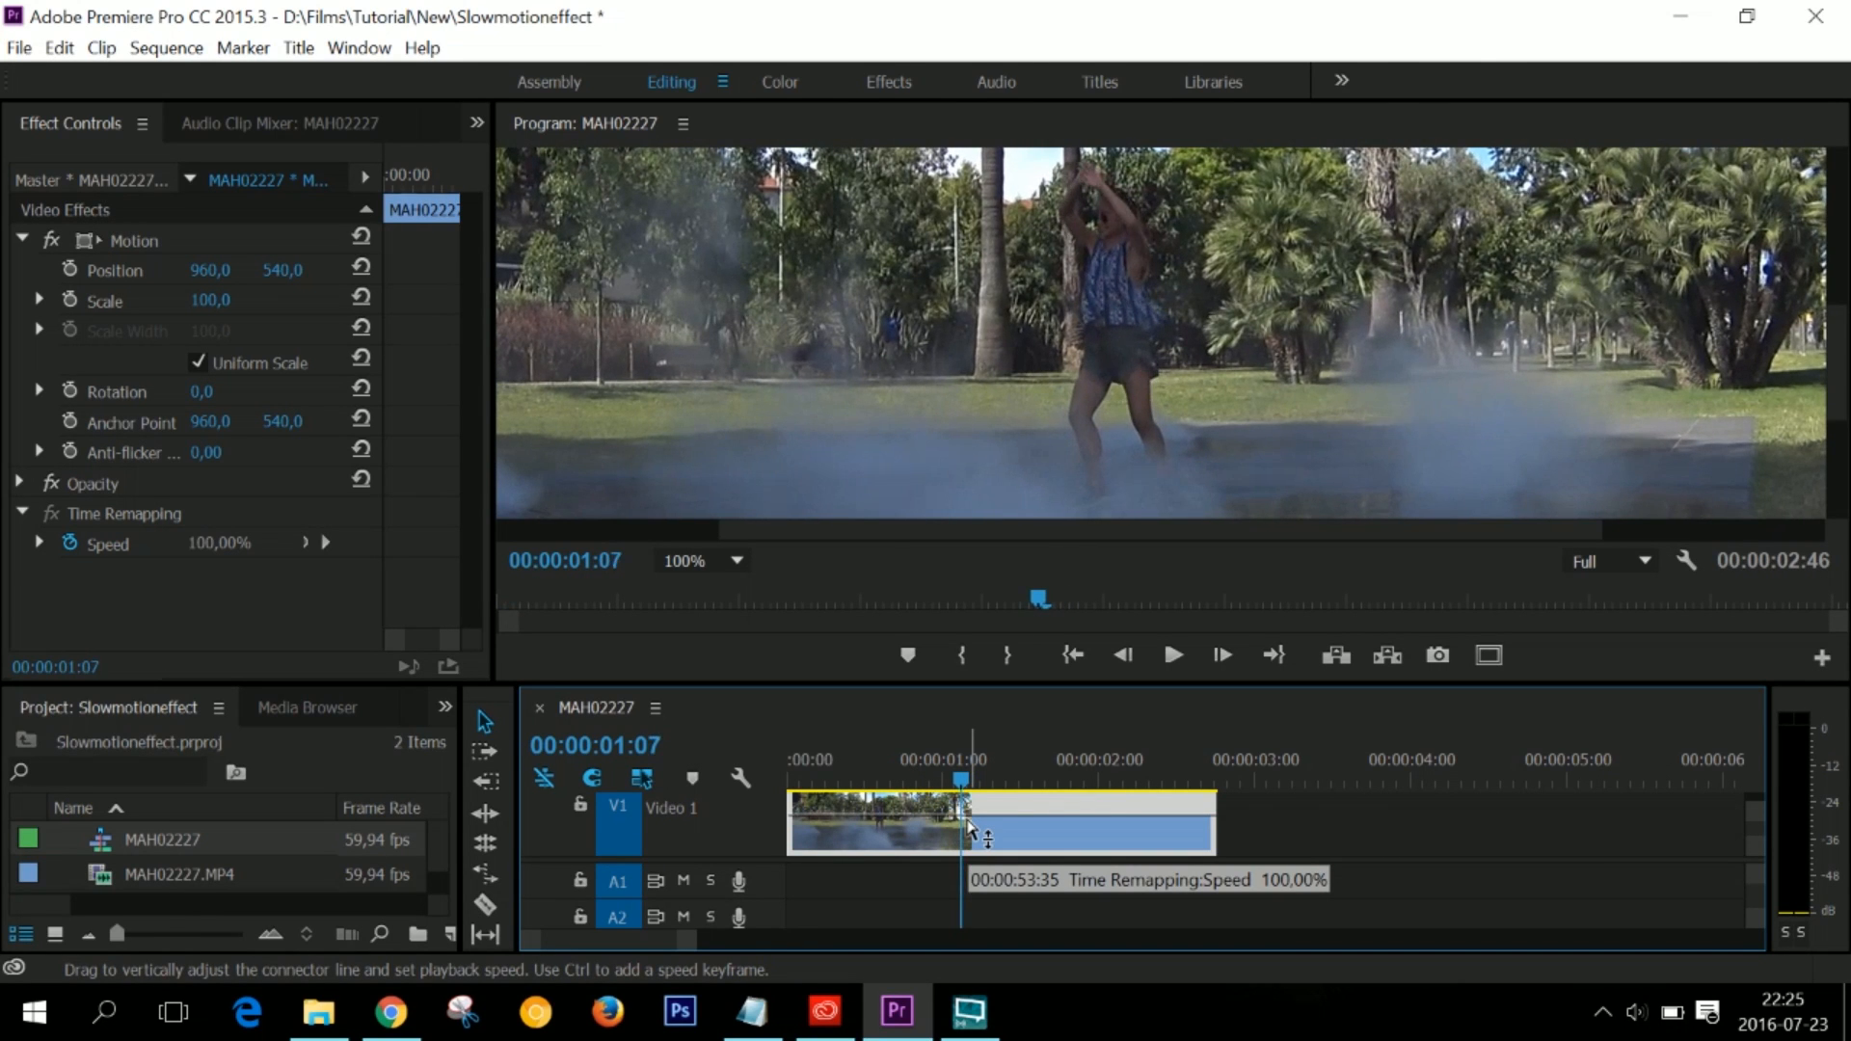
pyautogui.press('Left')
pyautogui.press('Left')
pyautogui.press('Left')
pyautogui.press('Left')
pyautogui.press('Left')
pyautogui.press('Left')
pyautogui.press('Left')
pyautogui.press('Left')
pyautogui.press('Left')
pyautogui.press('Left')
pyautogui.press('Left')
pyautogui.press('Left')
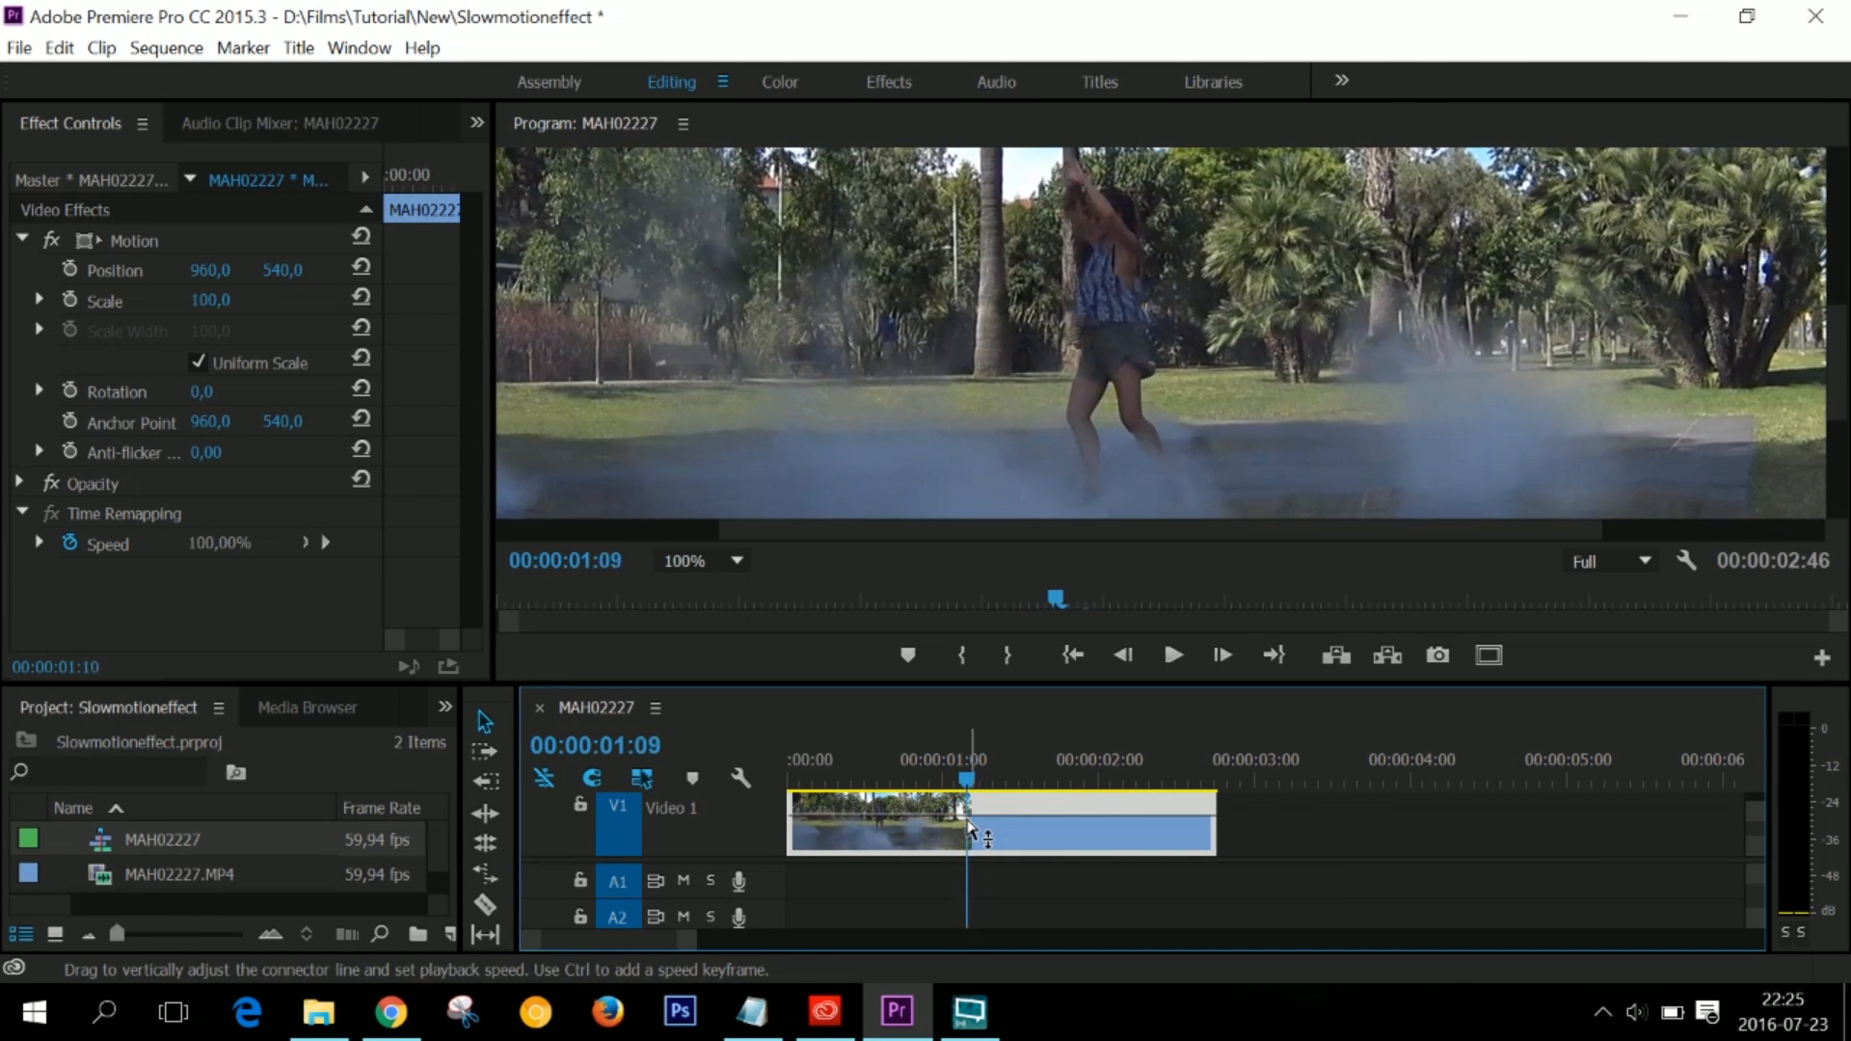
pyautogui.press('Right')
pyautogui.press('Right')
pyautogui.press('Right')
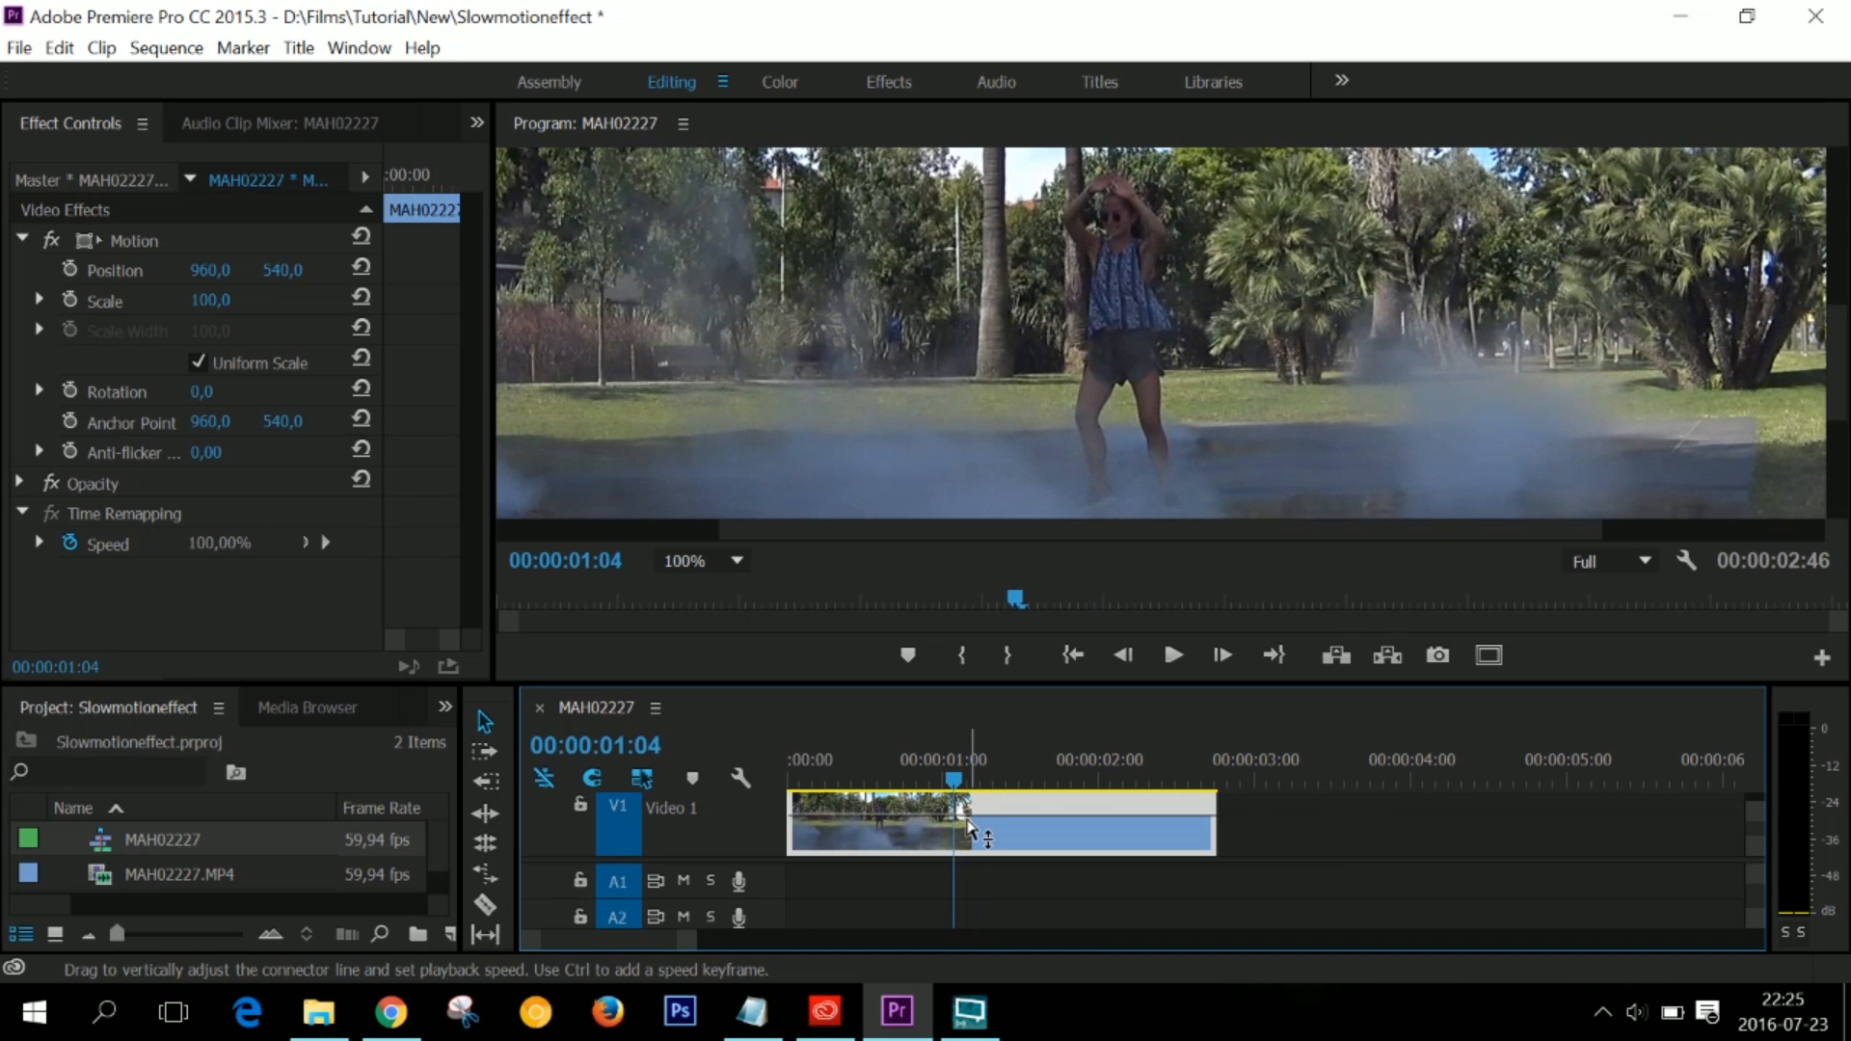
pyautogui.press('Left')
pyautogui.press('Left')
pyautogui.press('Left')
pyautogui.press('Left')
pyautogui.press('Right')
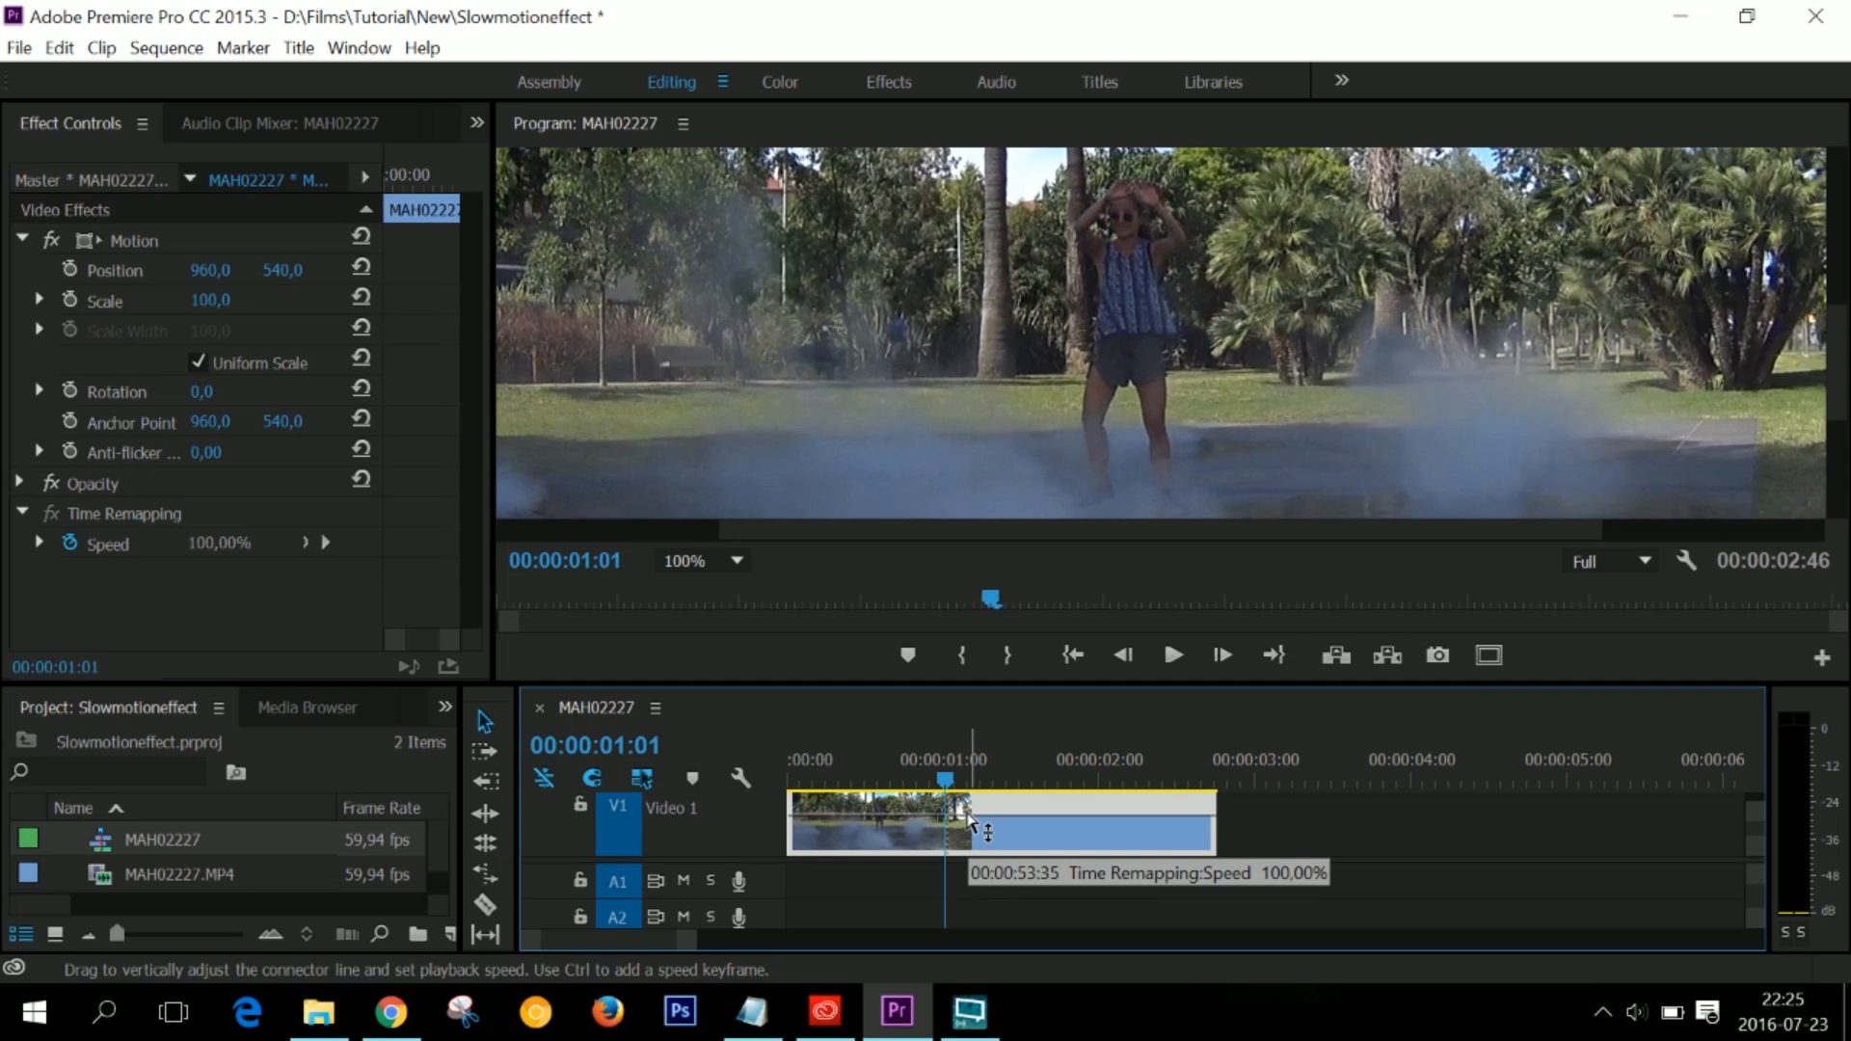
# - Add a speed keyframe at 00:00:01:01 and slow the clip section after it to about 50%
pyautogui.moveTo(970, 814)
pyautogui.mouseDown()
pyautogui.moveTo(970, 856)
pyautogui.moveTo(971, 821)
pyautogui.mouseUp()
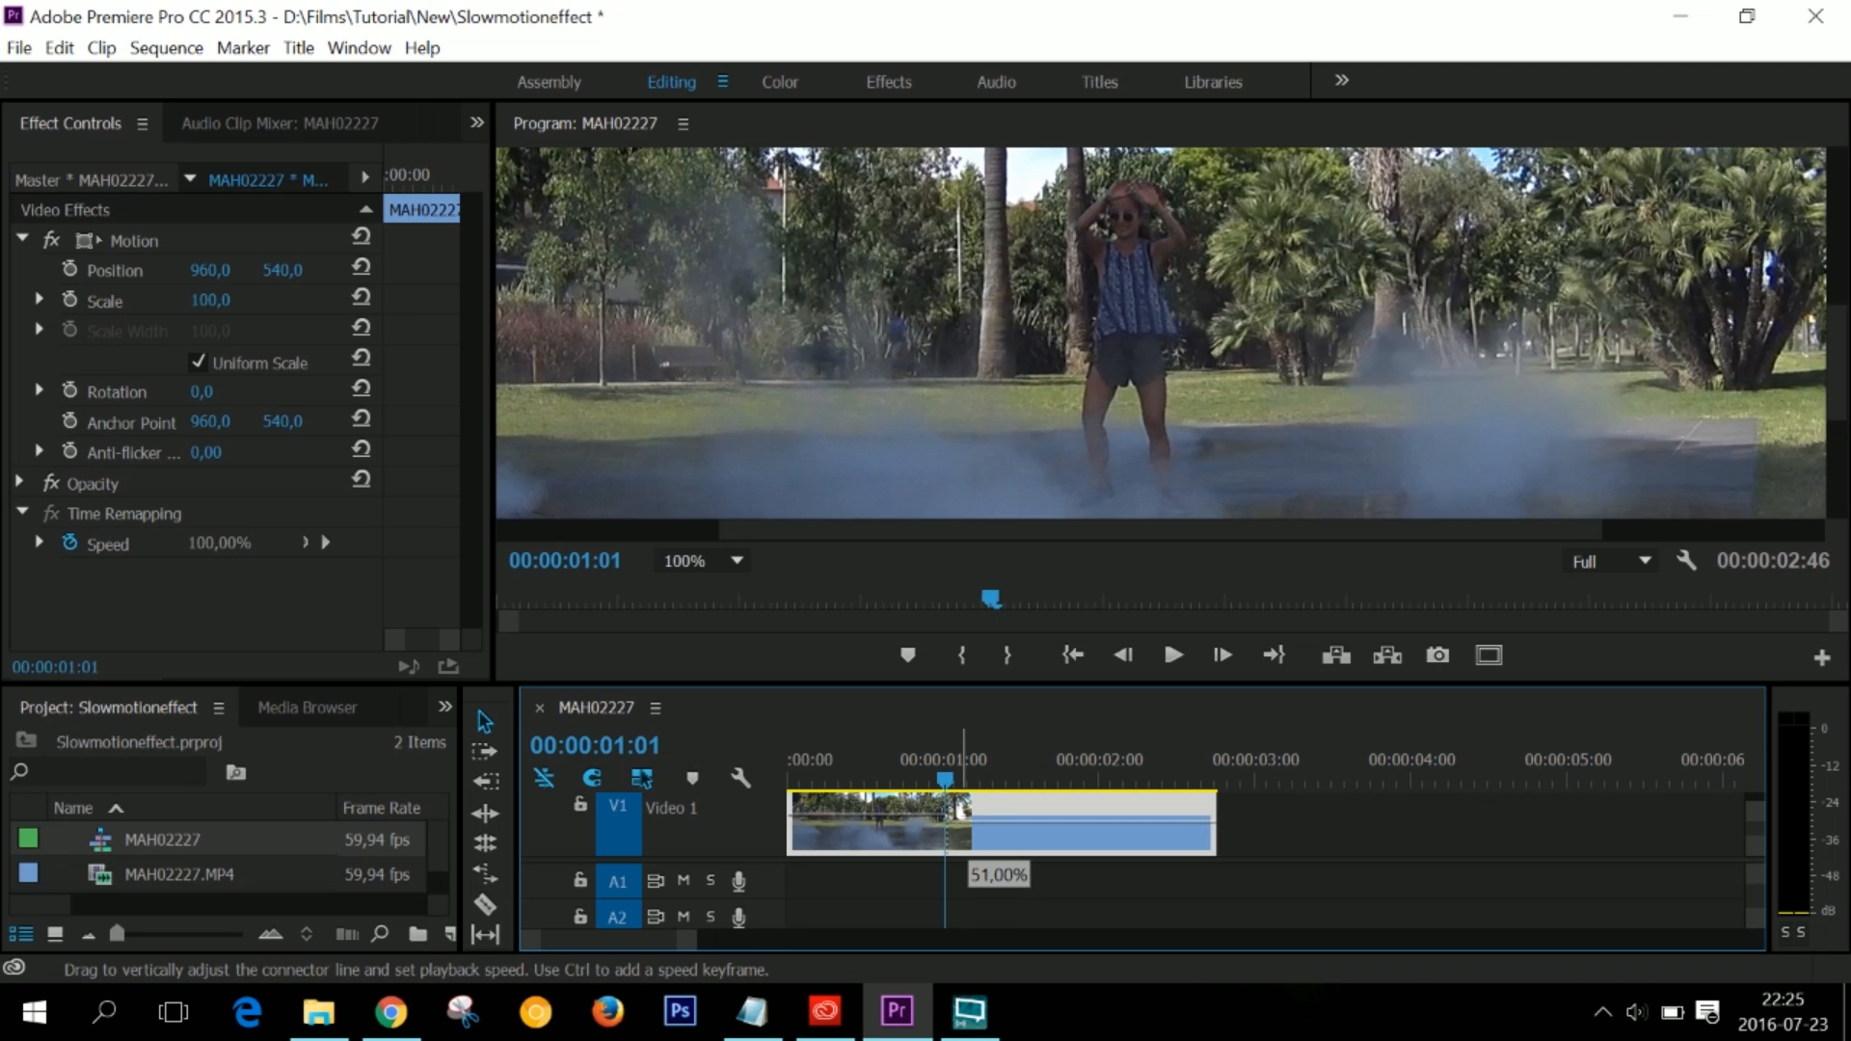
pyautogui.moveTo(971, 821); pyautogui.dragTo(970, 822)
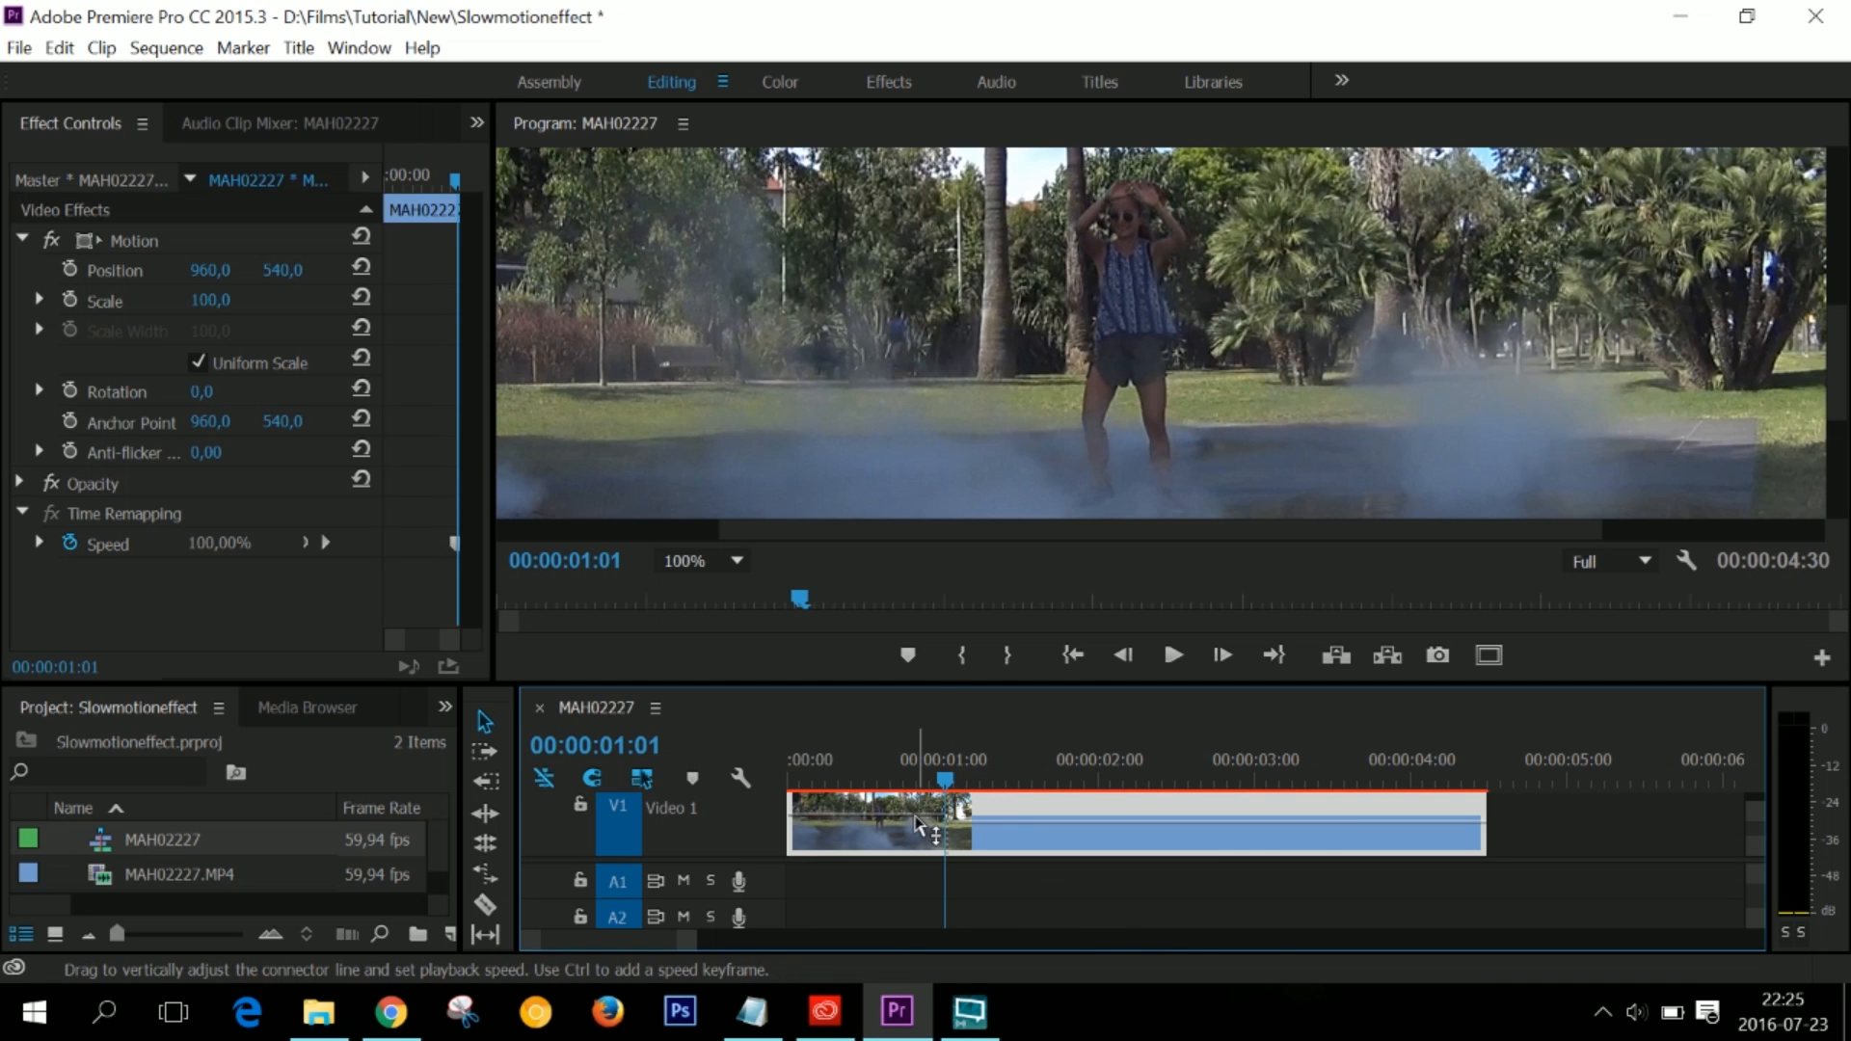
pyautogui.moveTo(916, 817); pyautogui.dragTo(1011, 841)
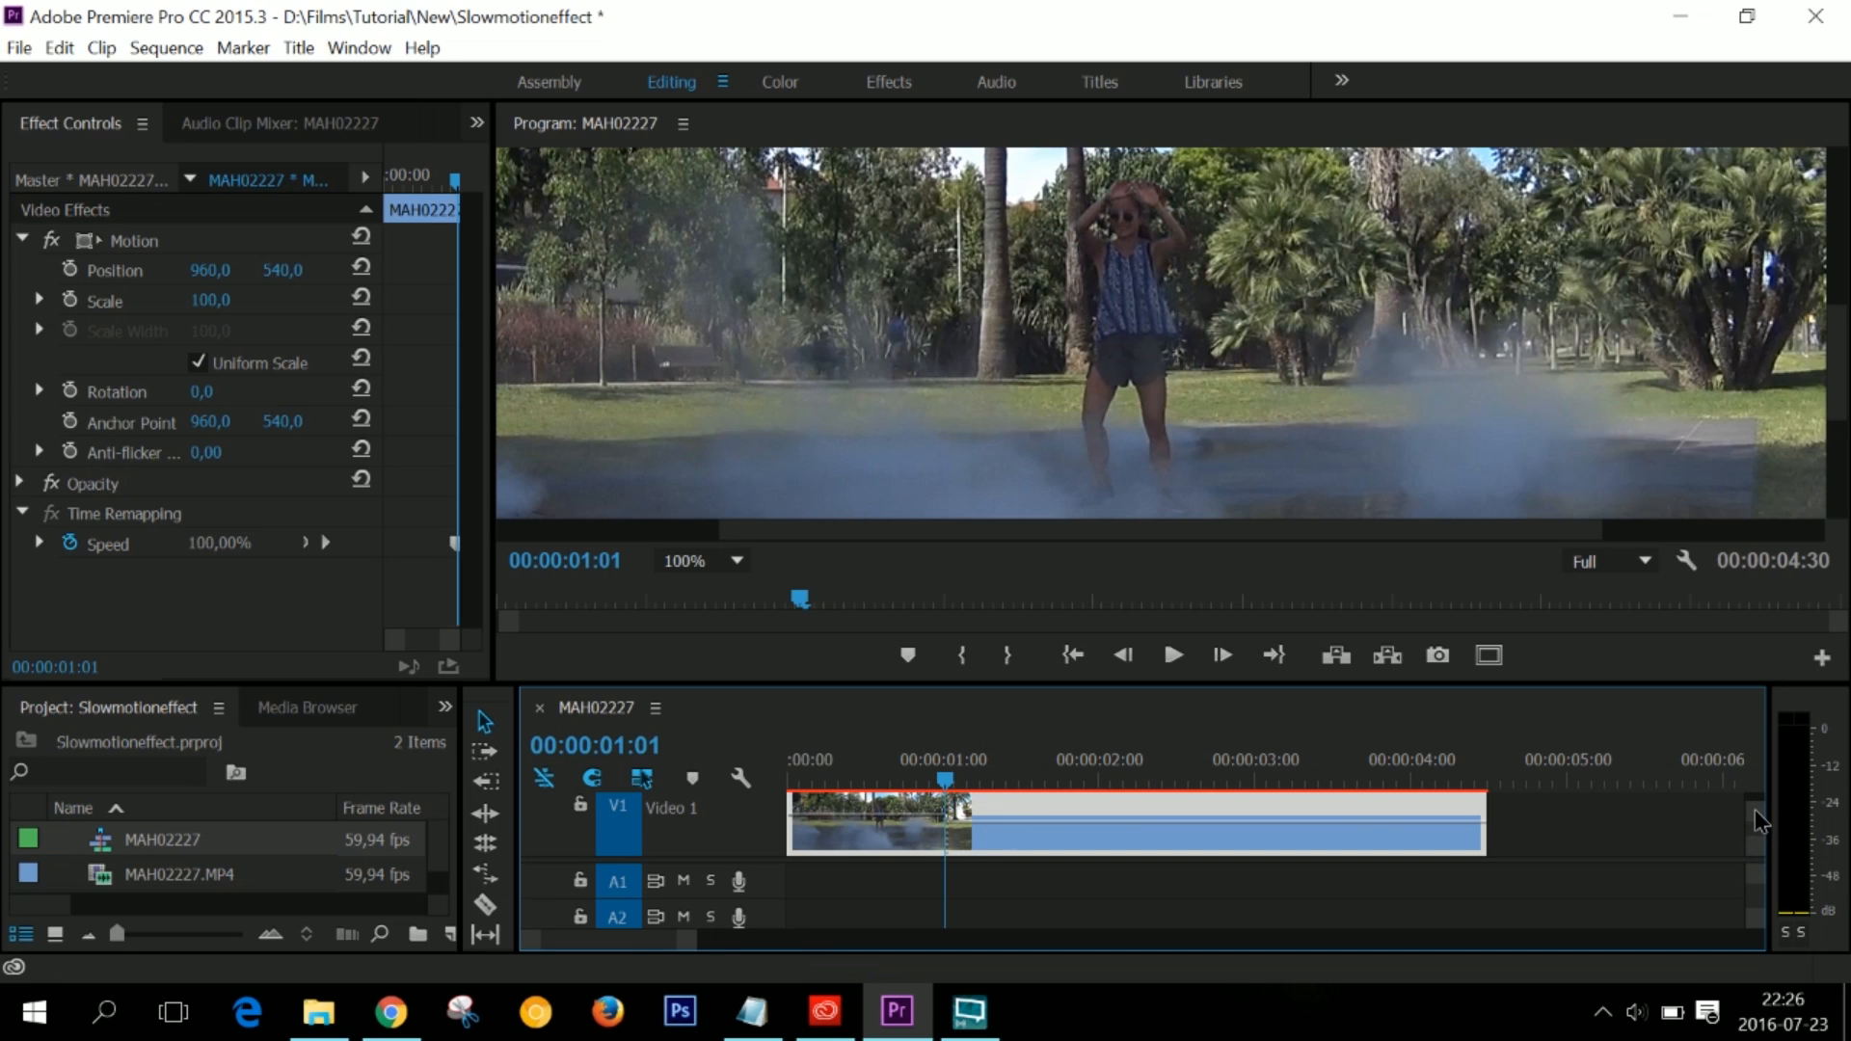
# - Make track V1 taller and enlarge the timeline area so the whole clip and its keyframe show
pyautogui.moveTo(1756, 810); pyautogui.dragTo(1759, 821)
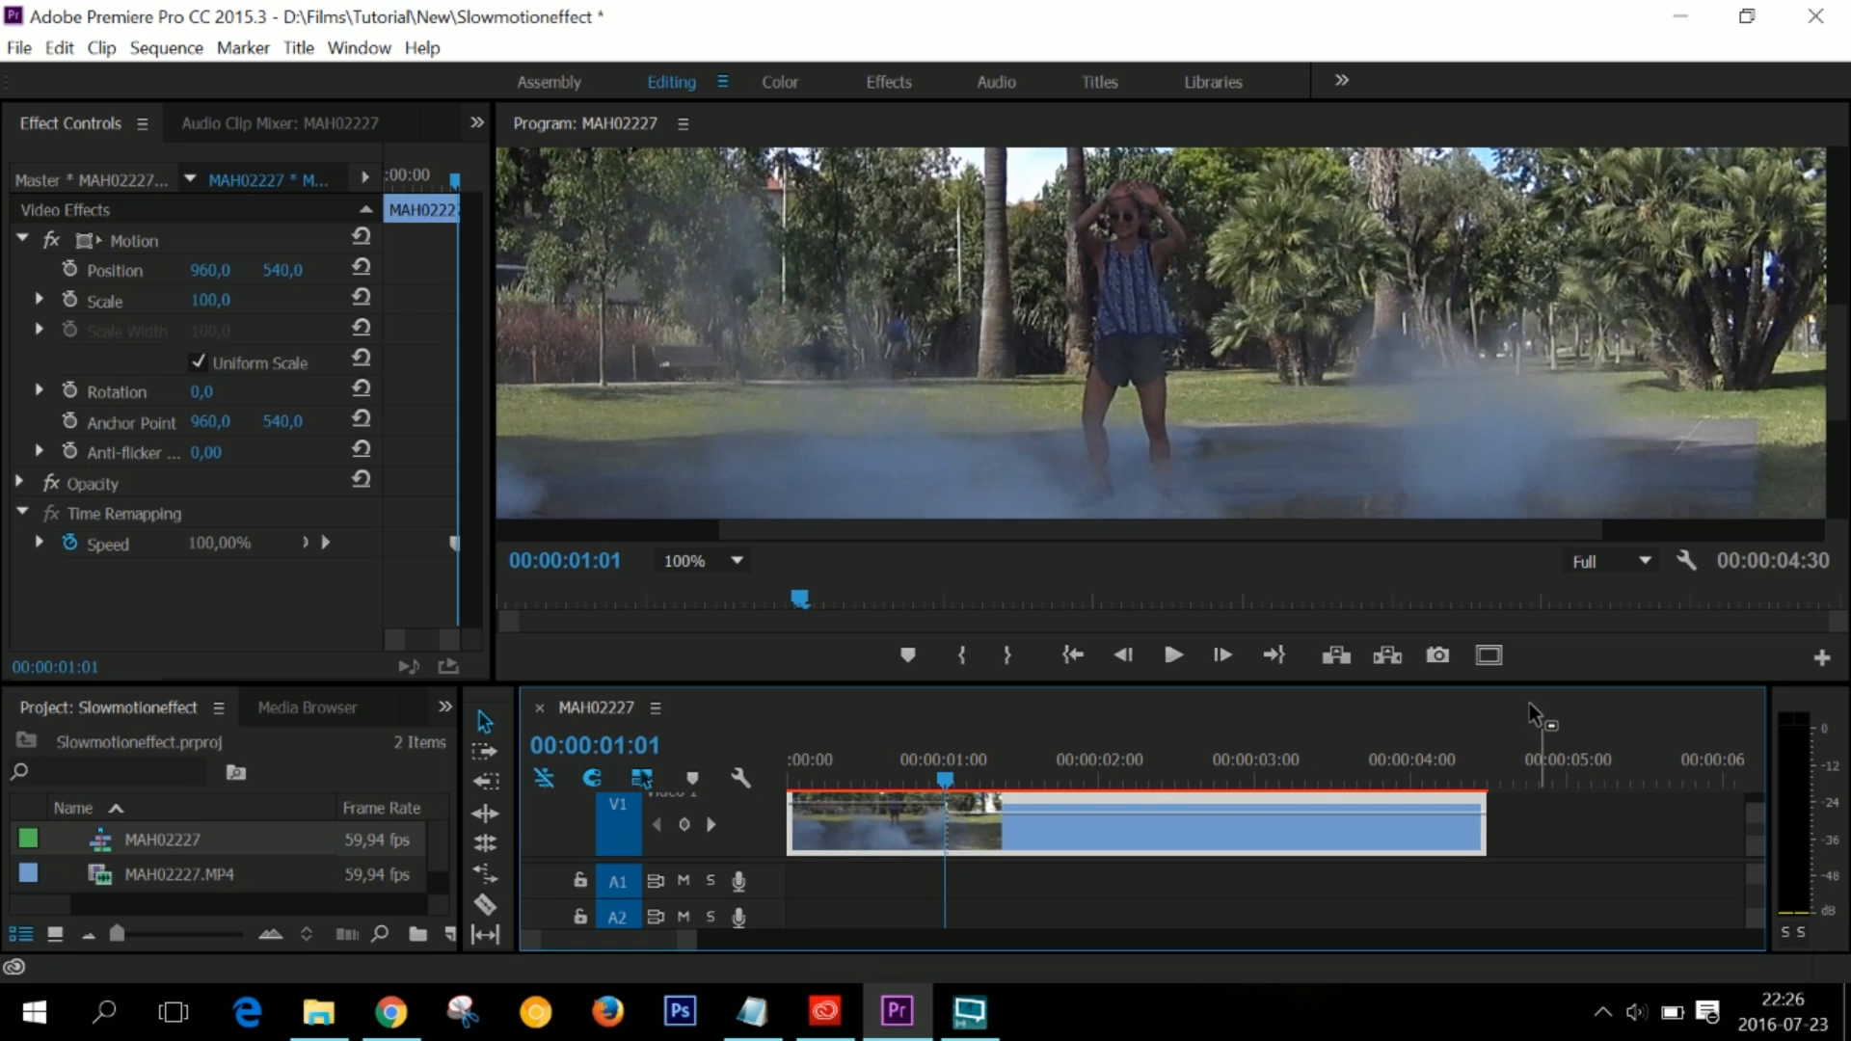
pyautogui.moveTo(1534, 683); pyautogui.dragTo(1535, 605)
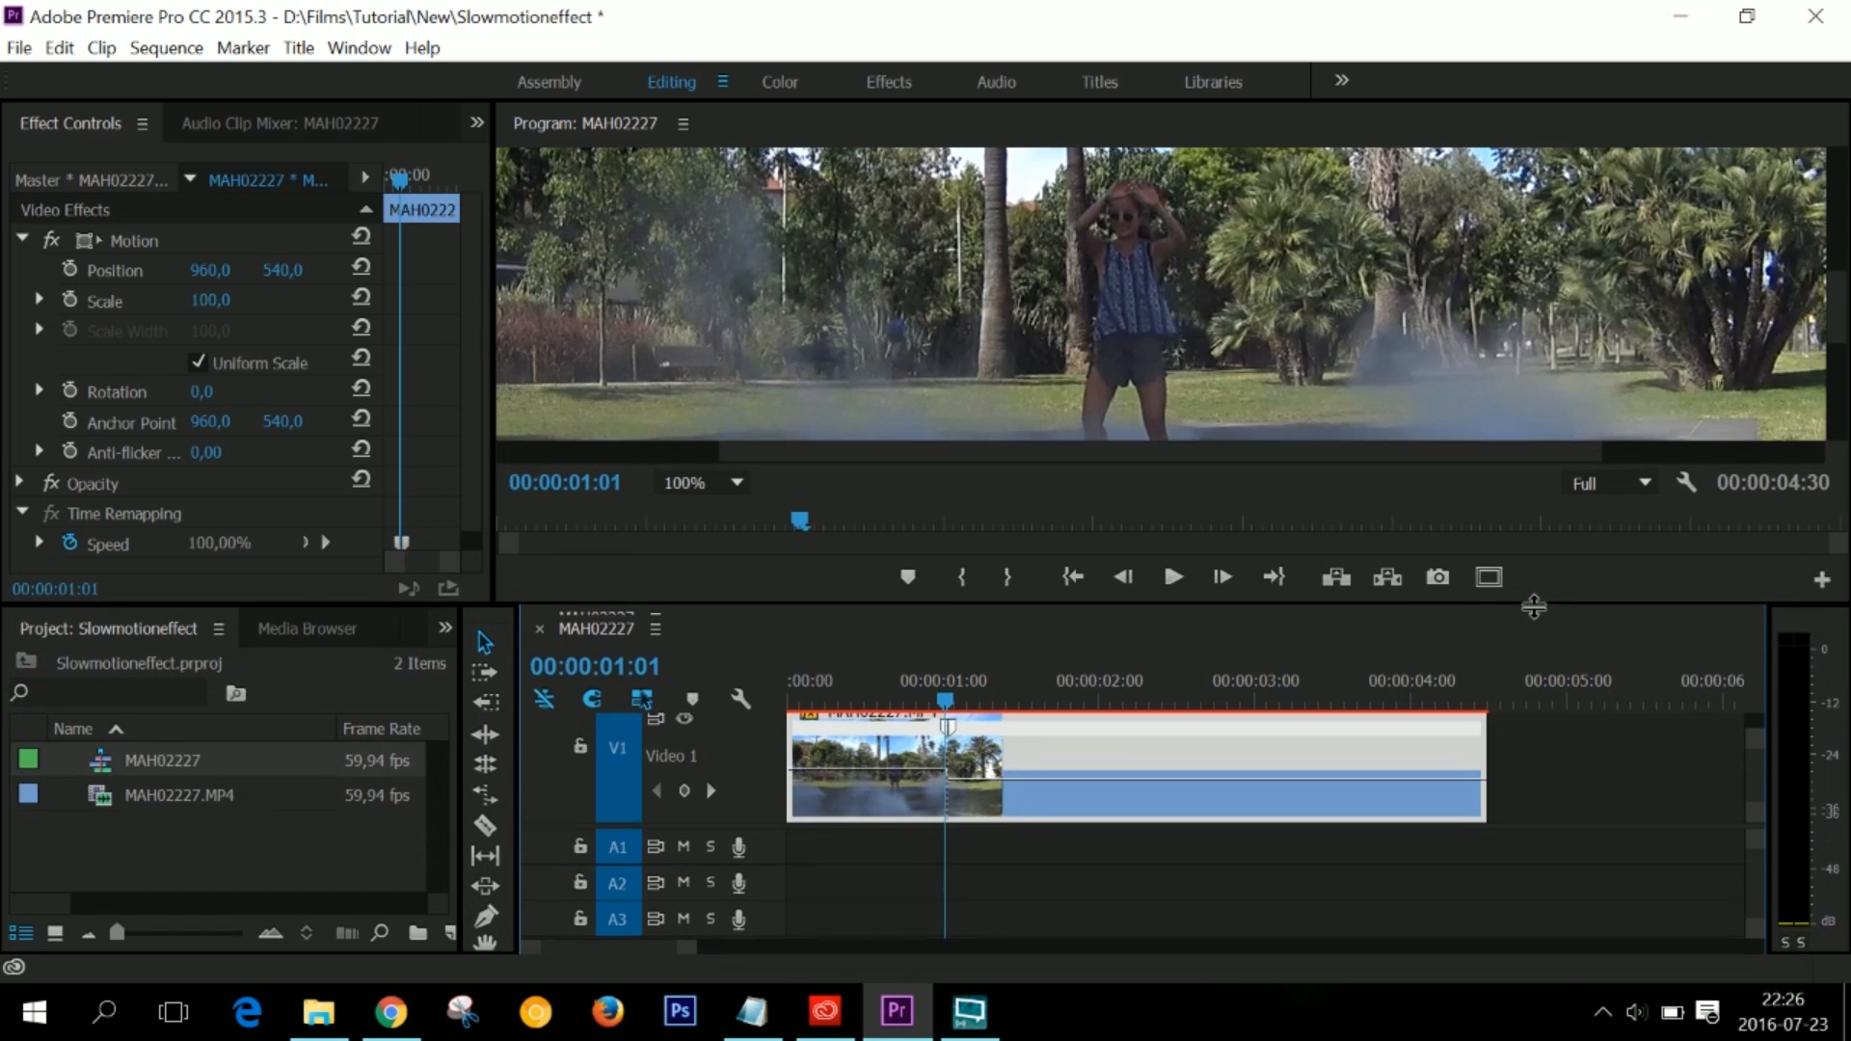
# - Split the speed keyframe into a gradual slowdown about half a second long and play the clip from the start to check the ramp
pyautogui.moveTo(1759, 765); pyautogui.dragTo(1760, 772)
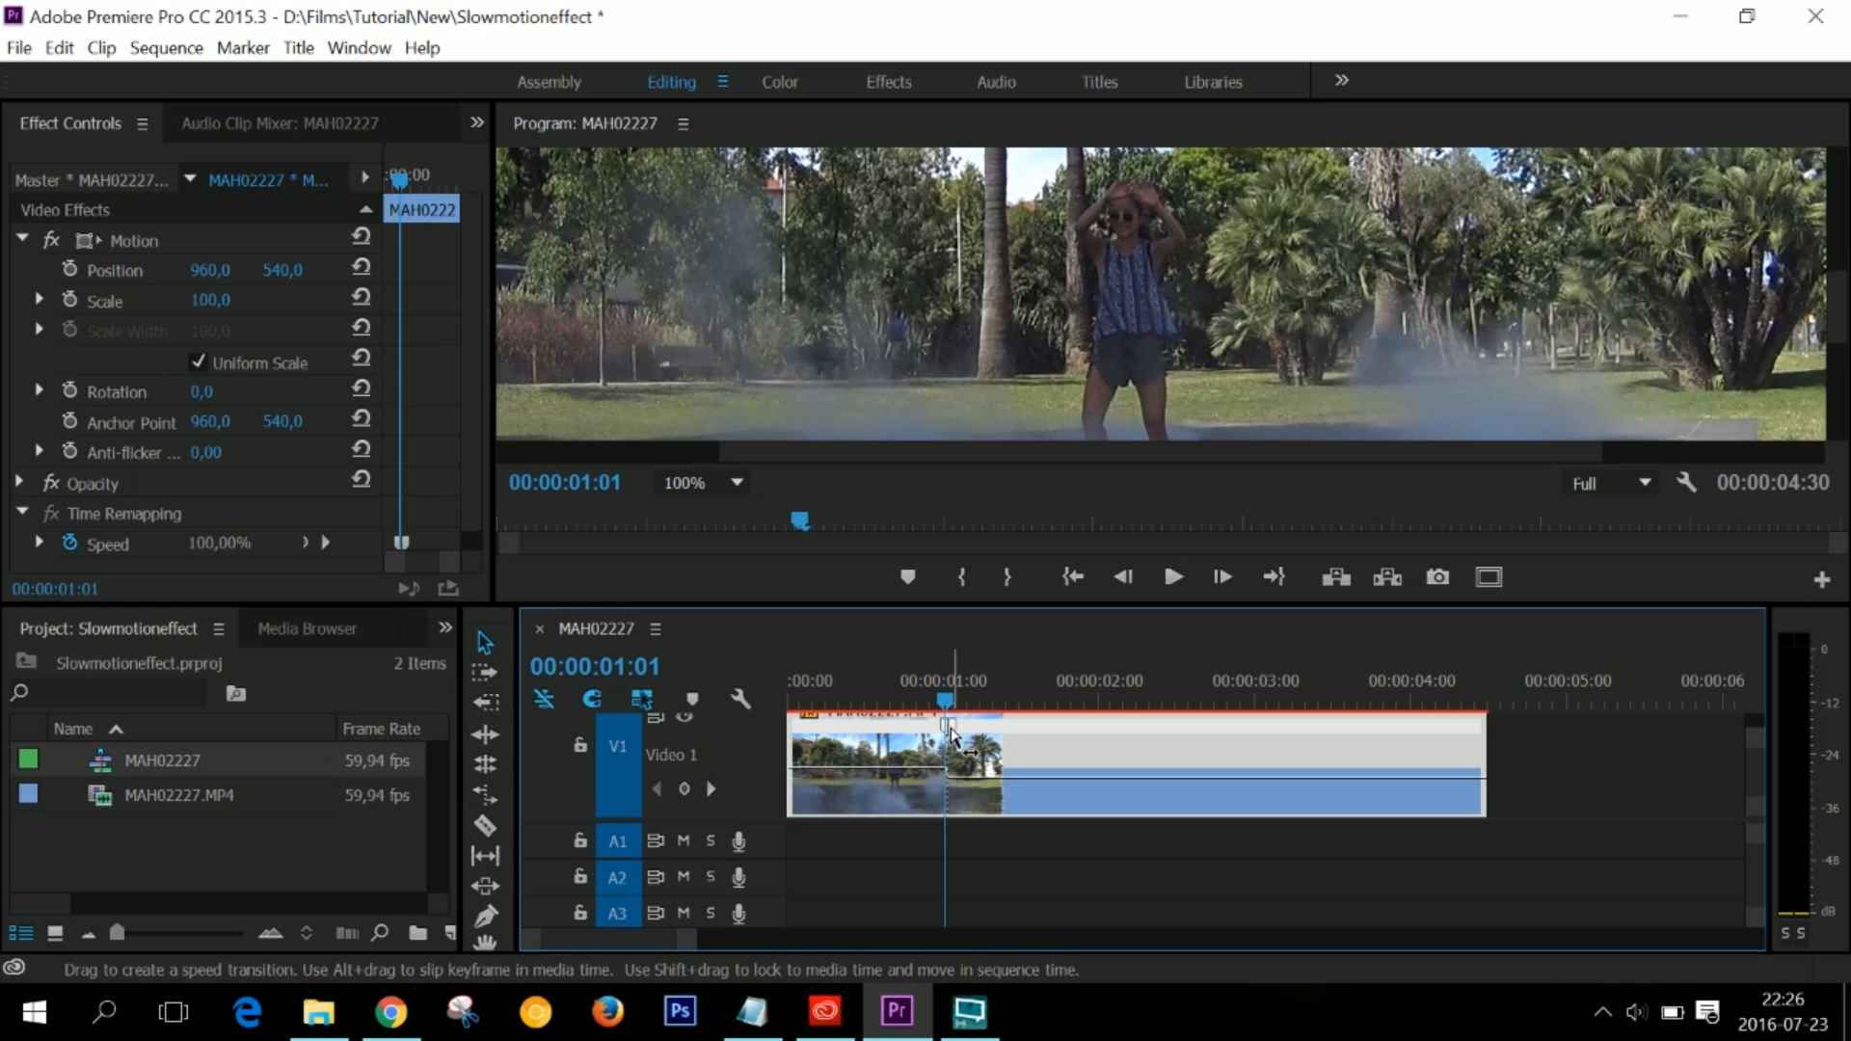
pyautogui.moveTo(950, 735); pyautogui.dragTo(789, 708)
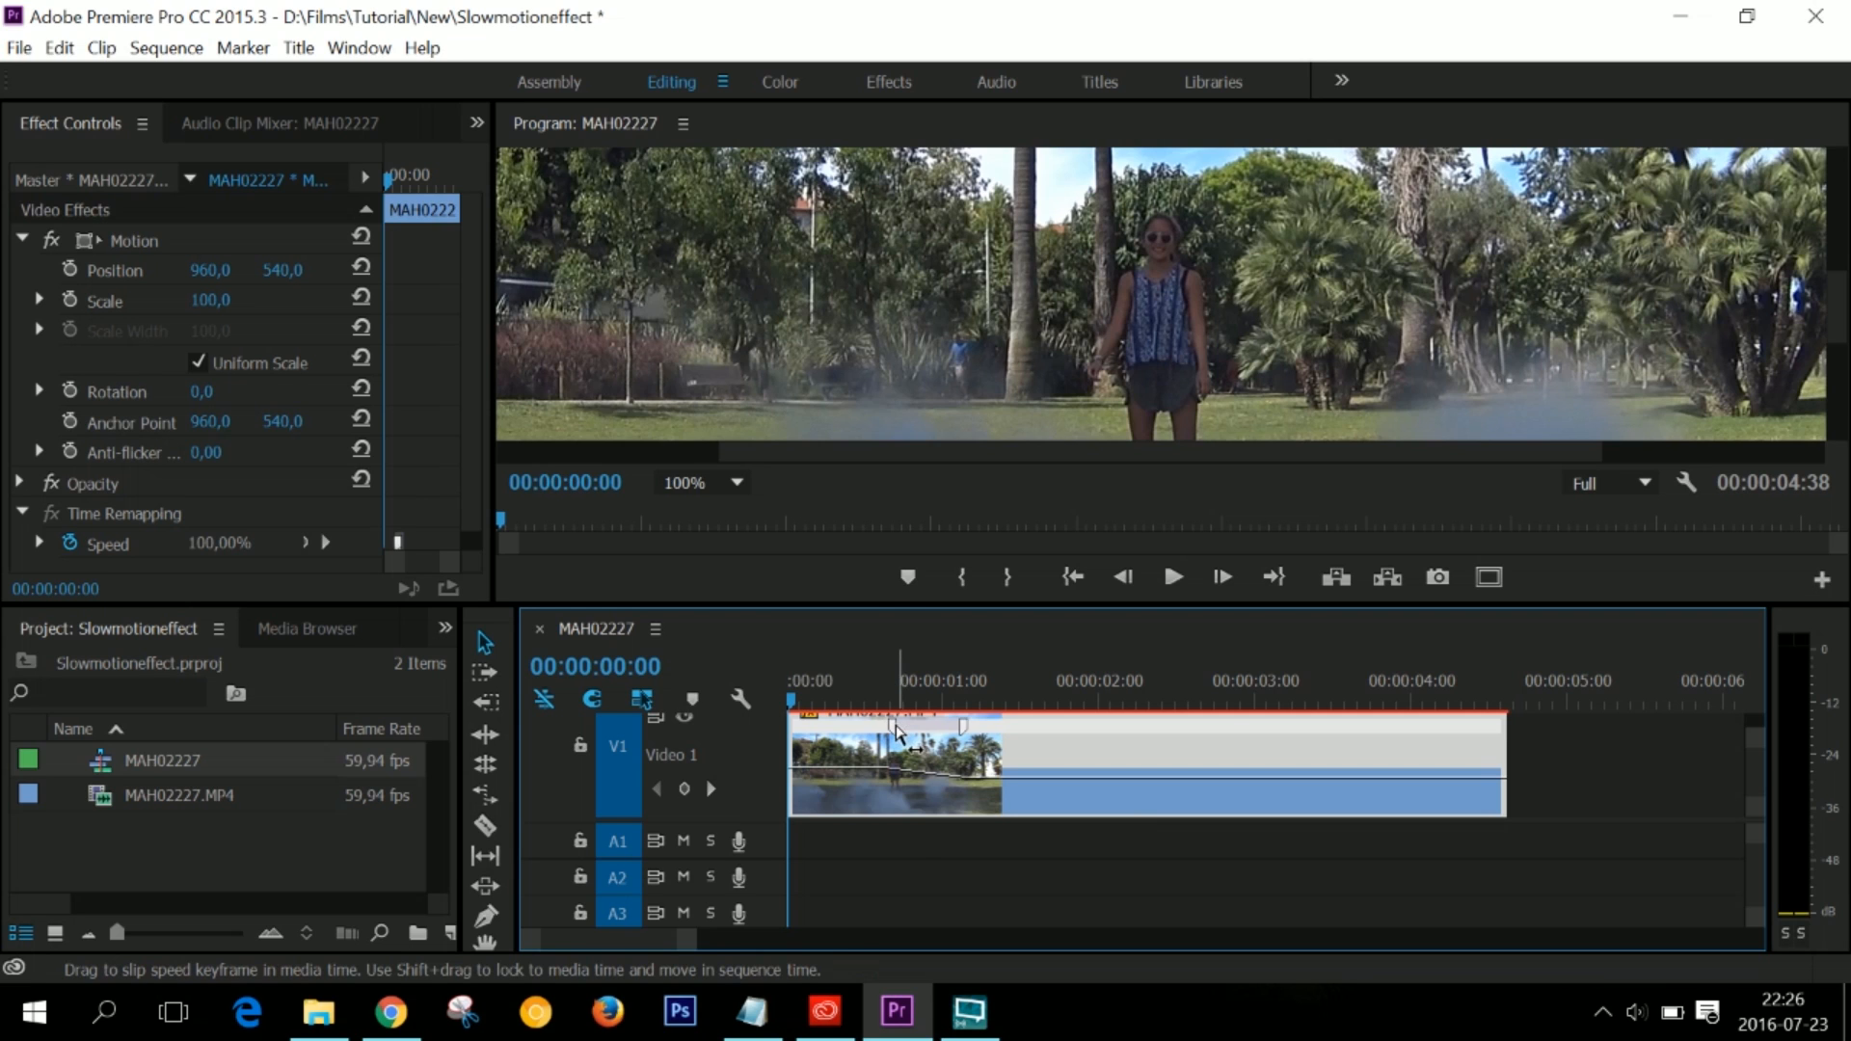
pyautogui.moveTo(1841, 300); pyautogui.dragTo(1844, 308)
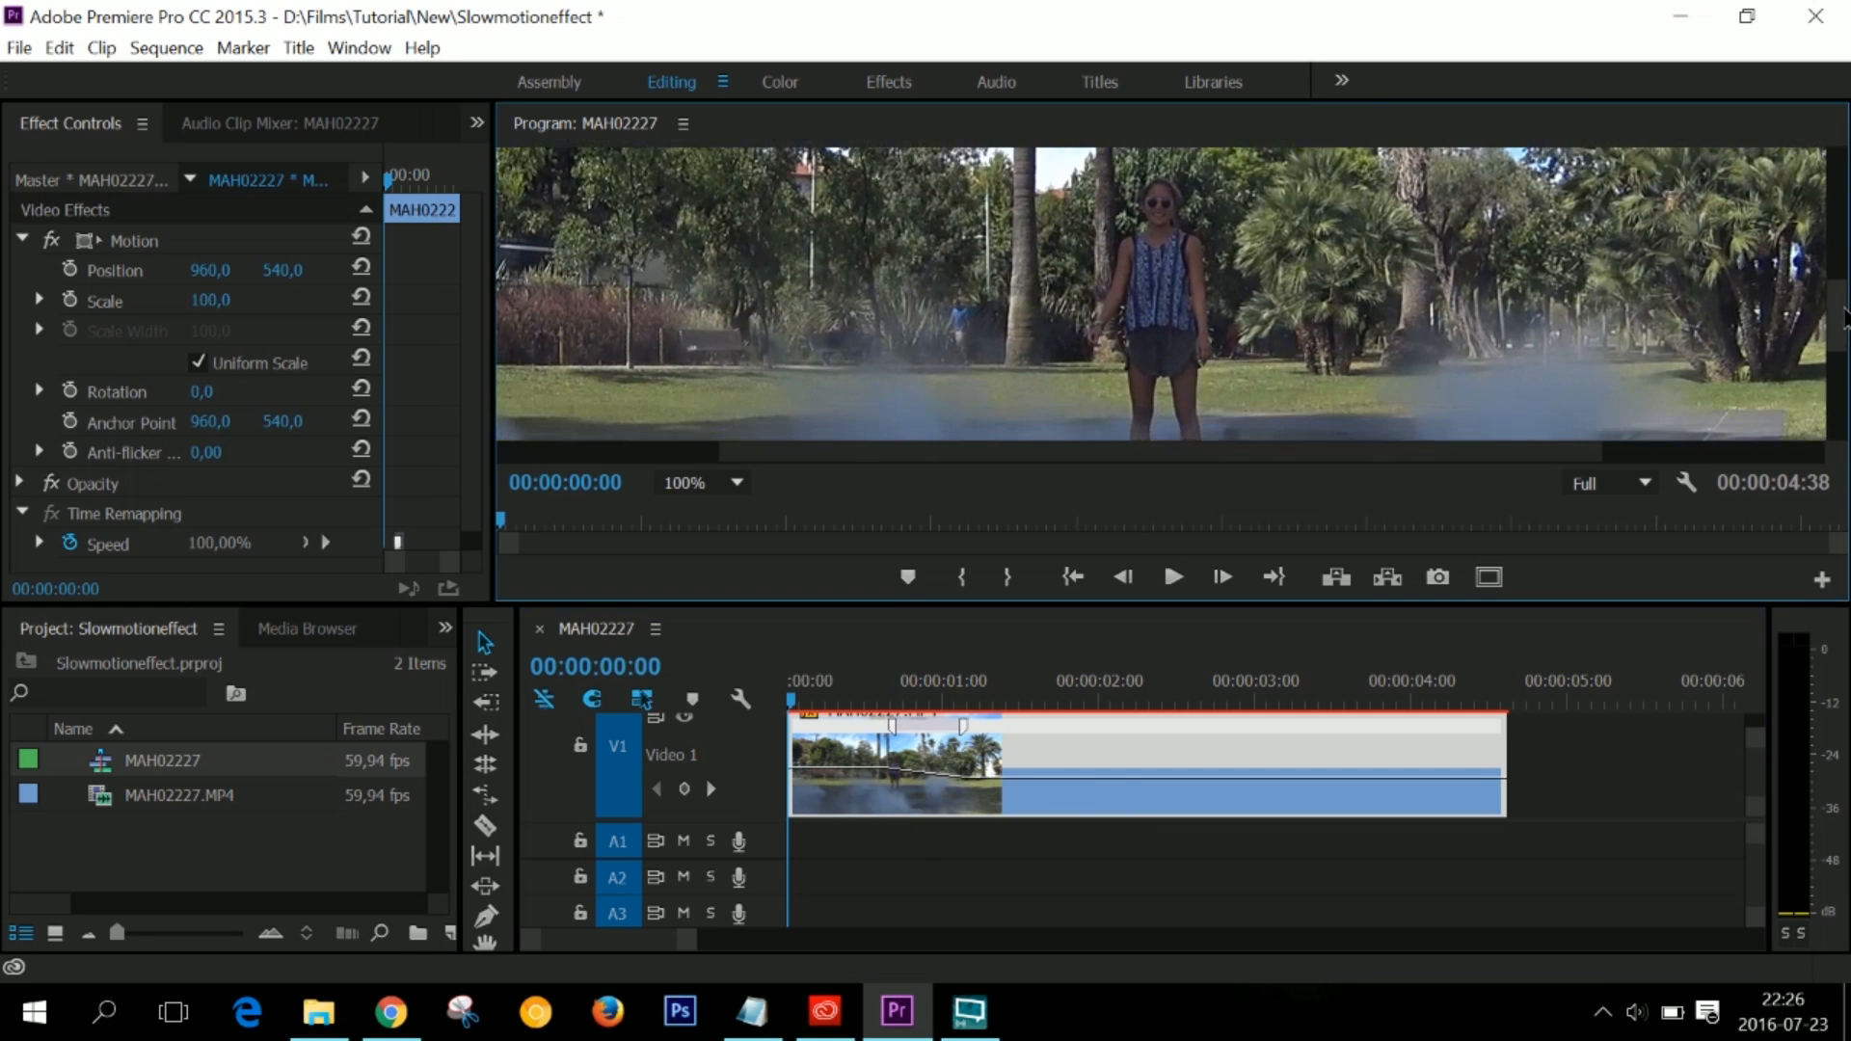
pyautogui.press('space')
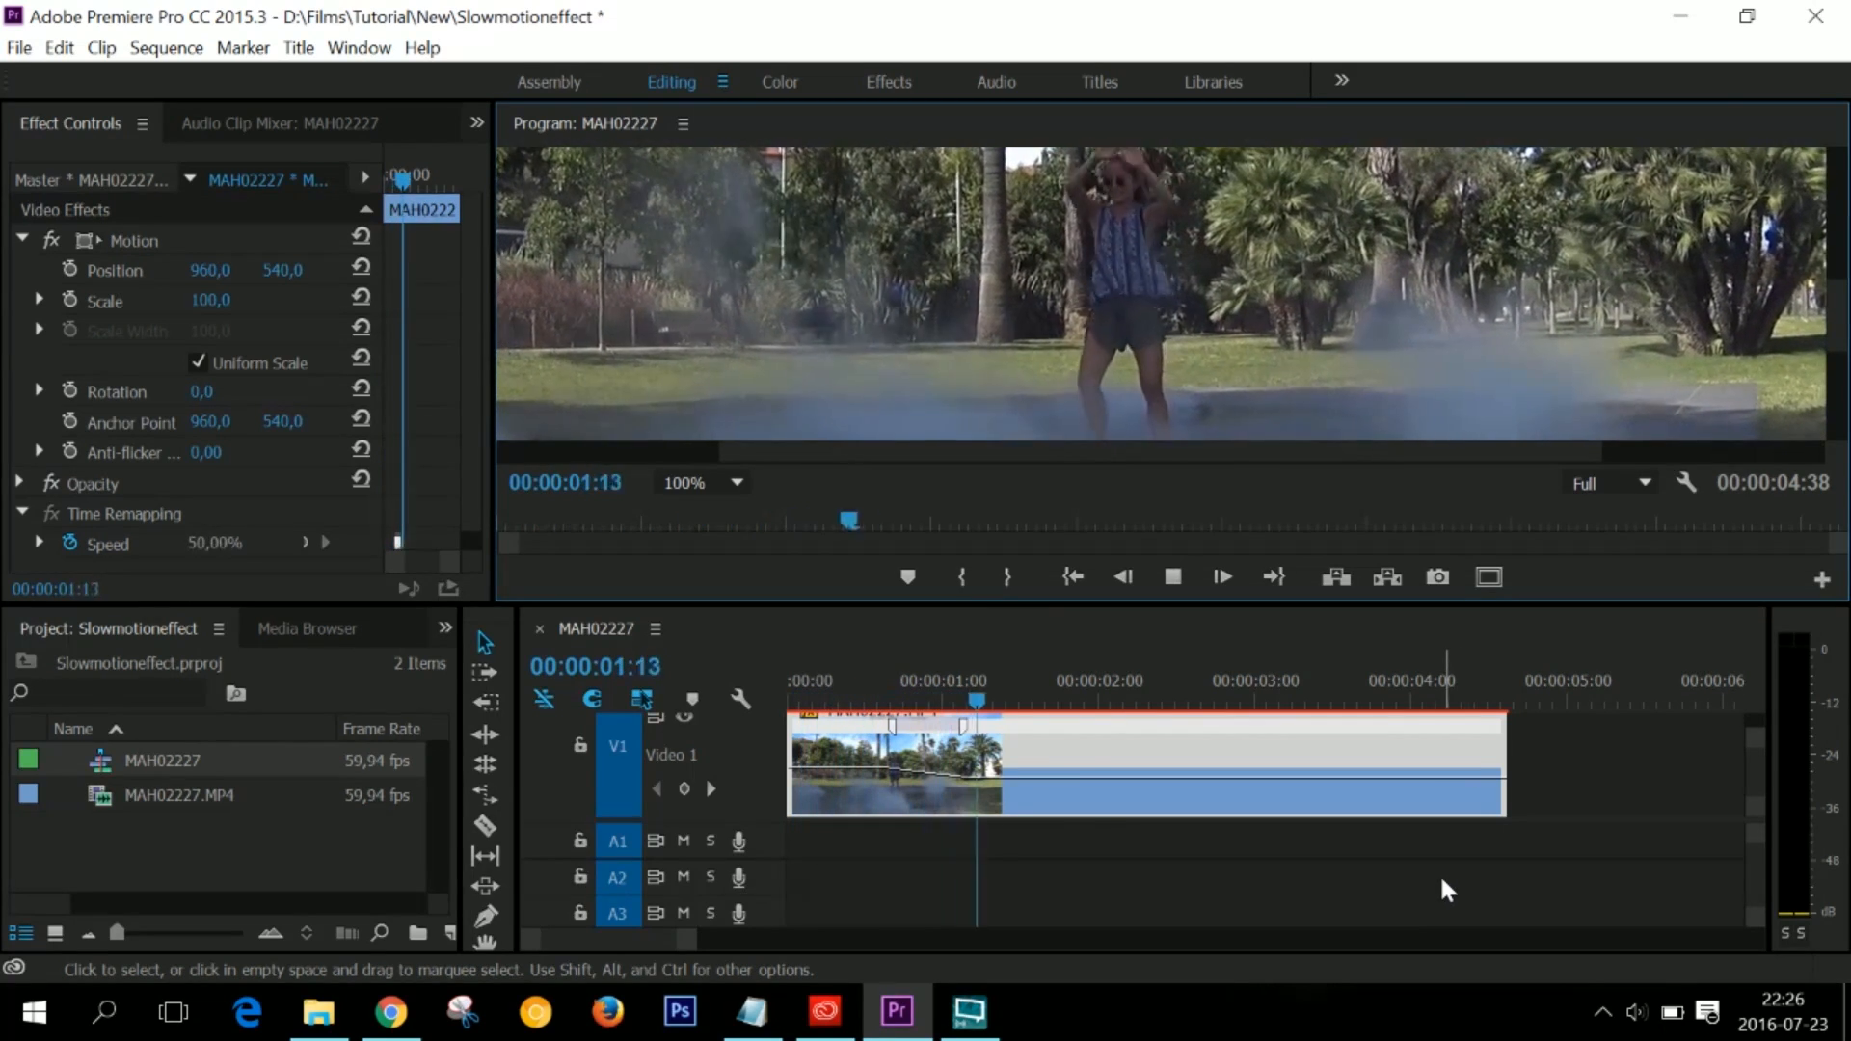
pyautogui.press('space')
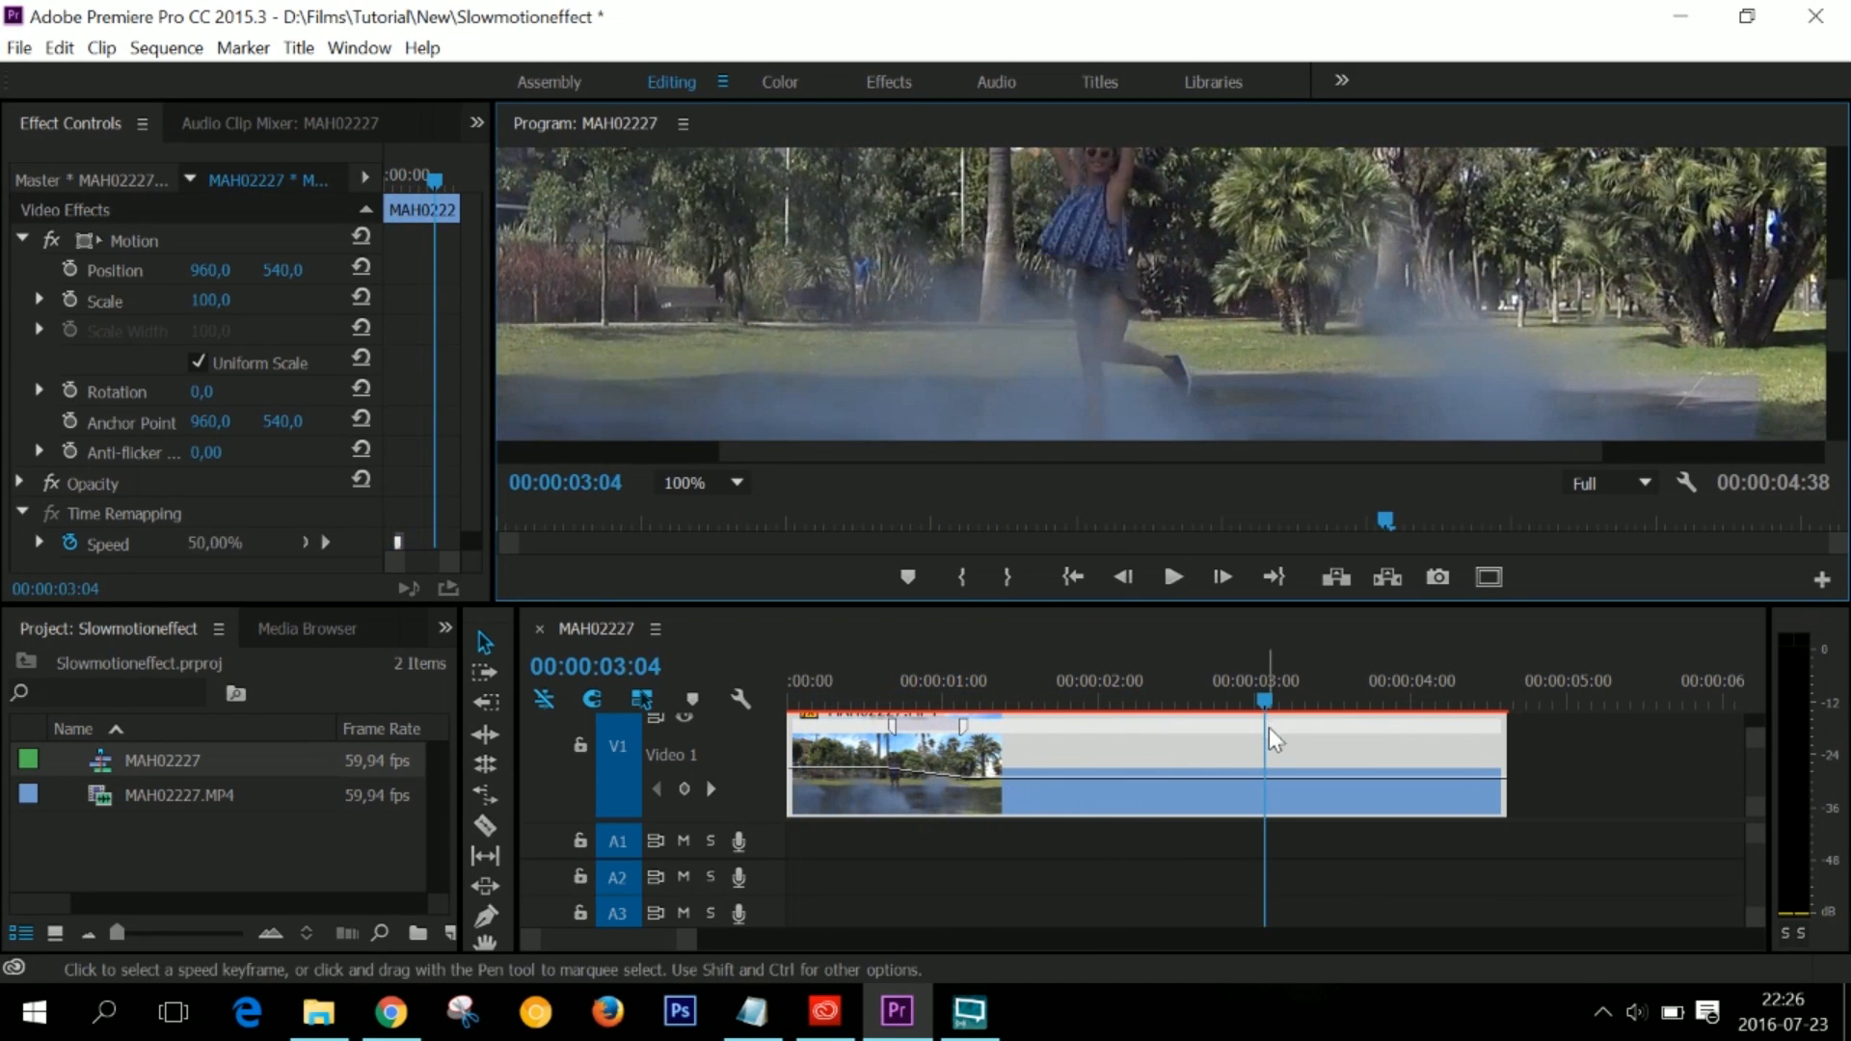
pyautogui.moveTo(1267, 701); pyautogui.dragTo(762, 705)
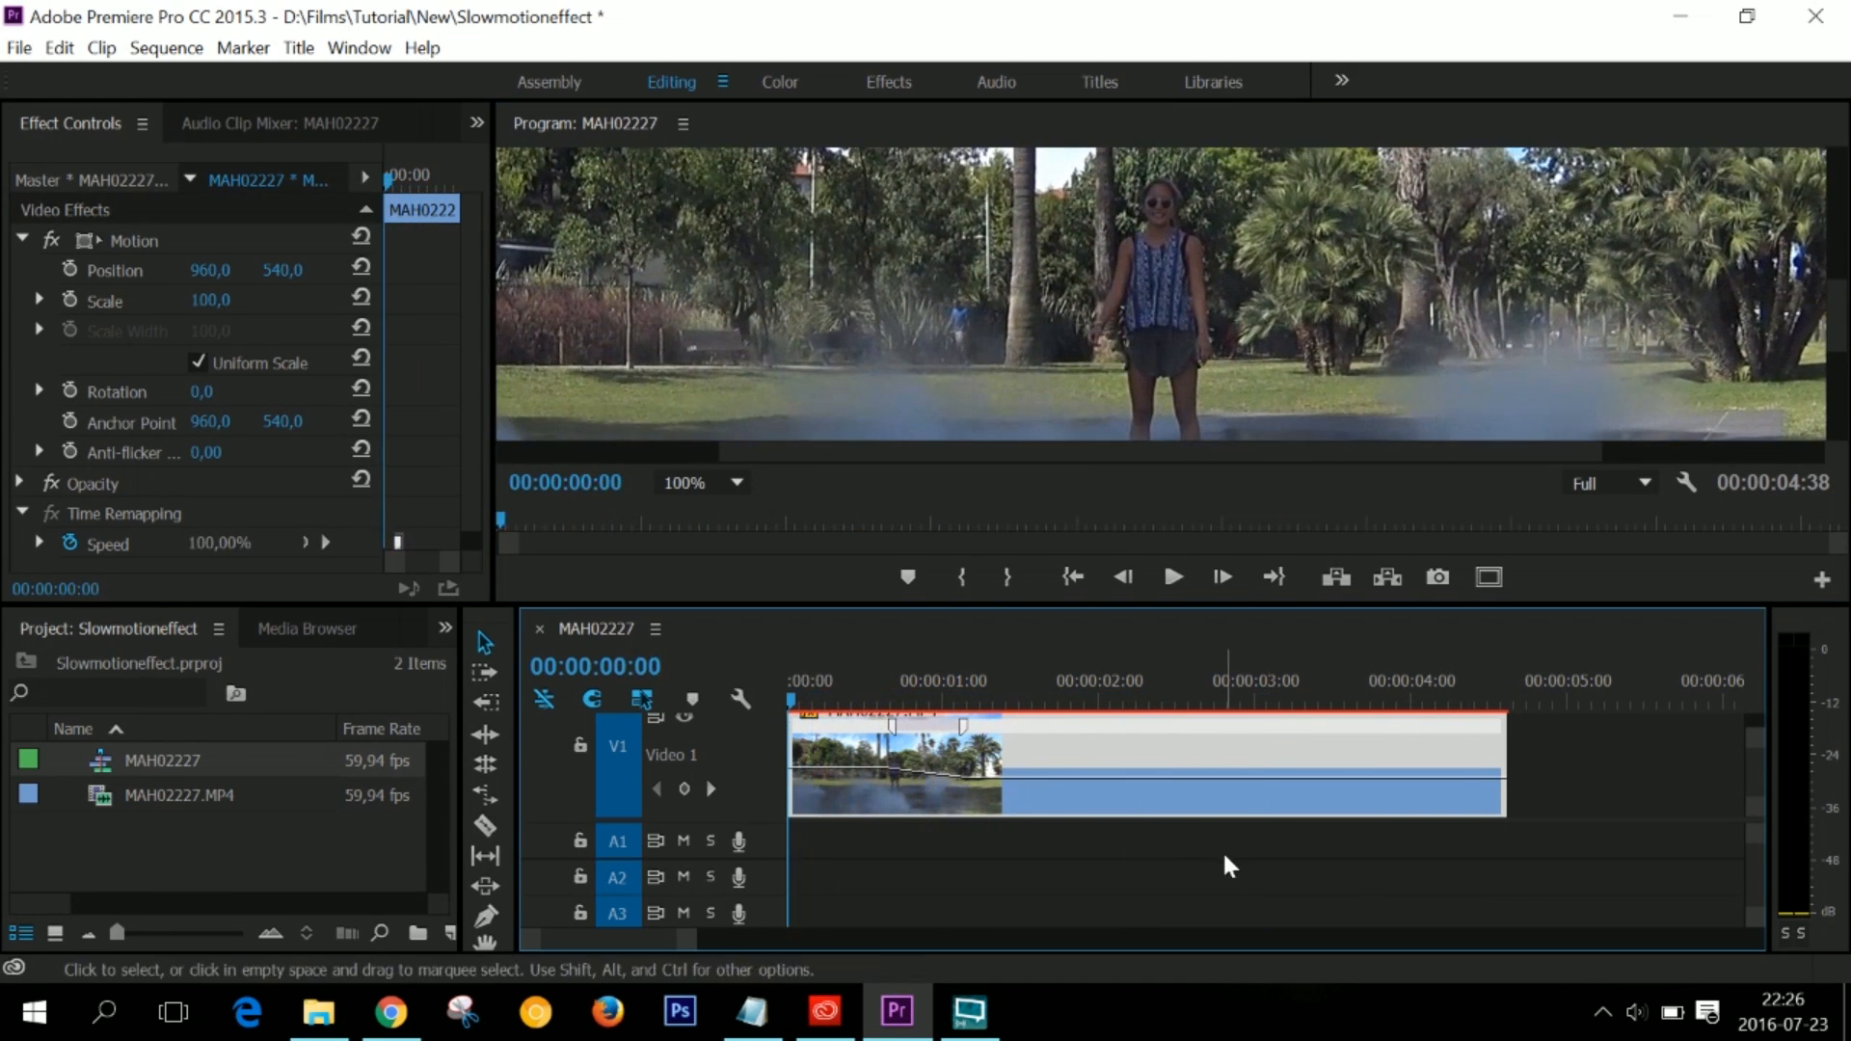
pyautogui.press('space')
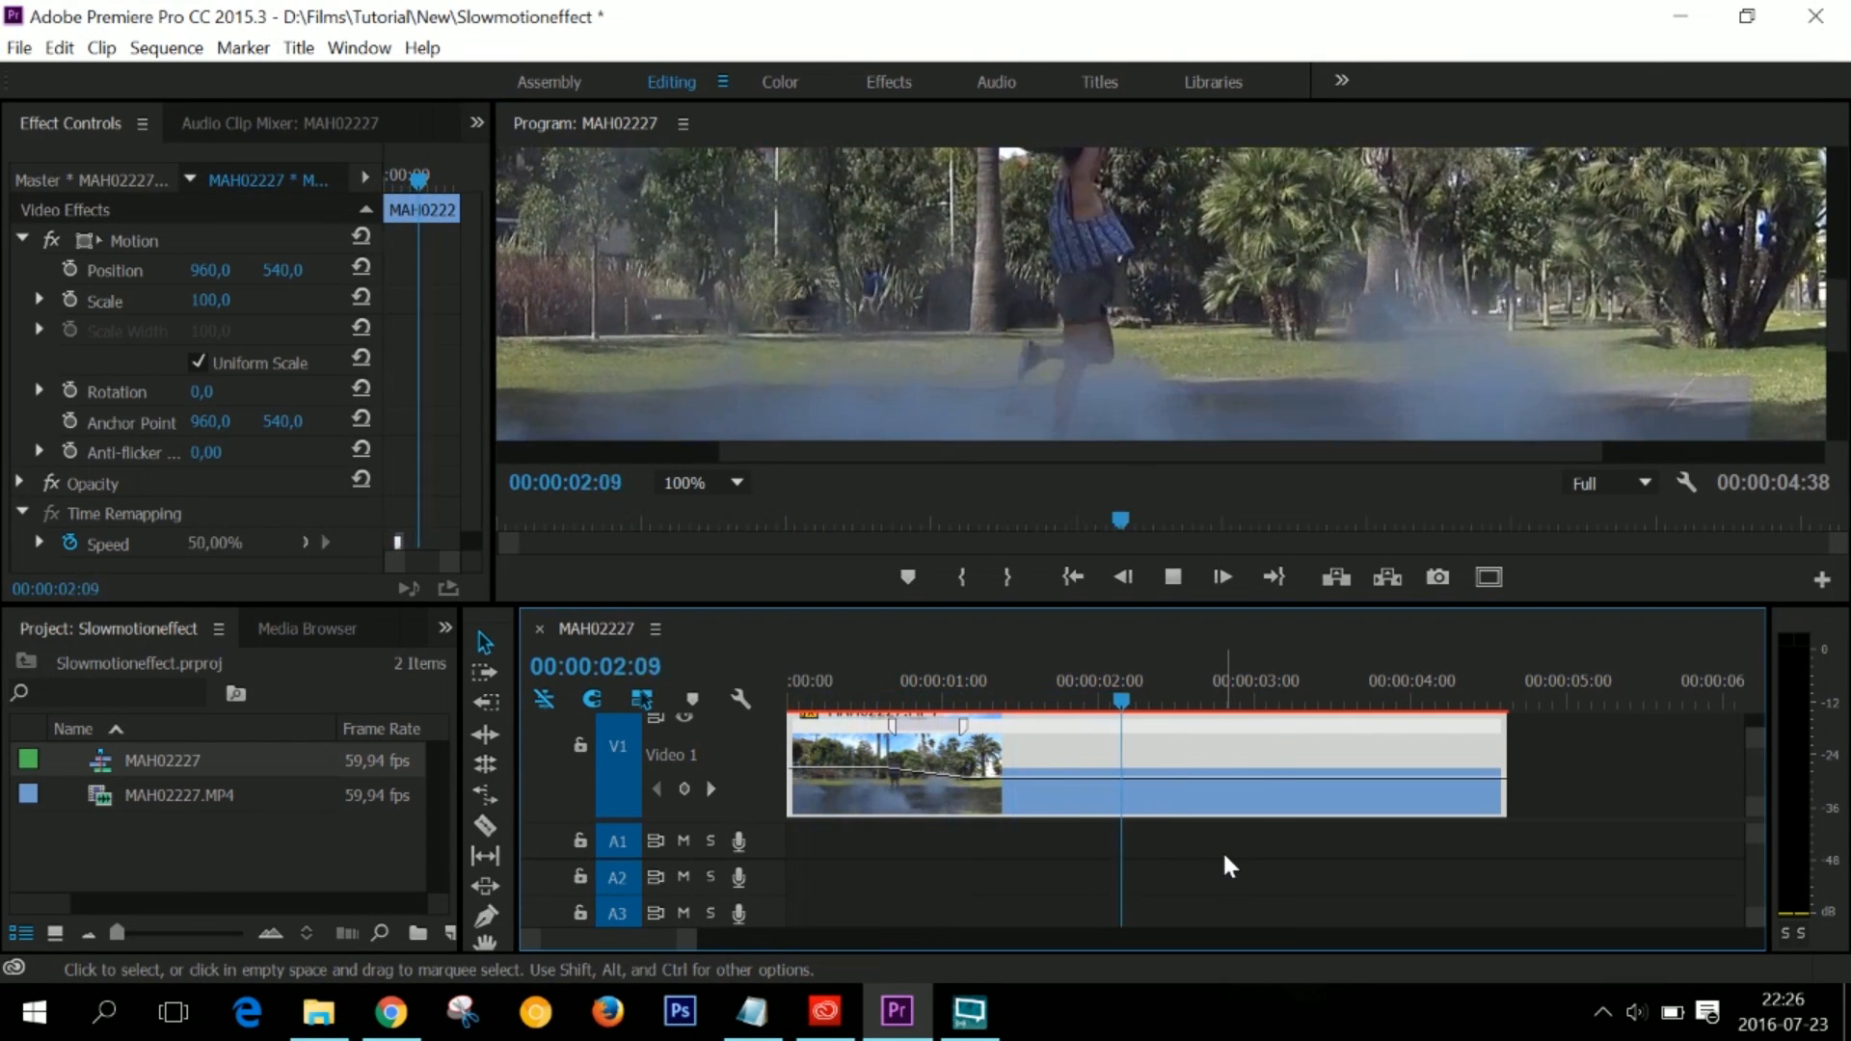
pyautogui.press('space')
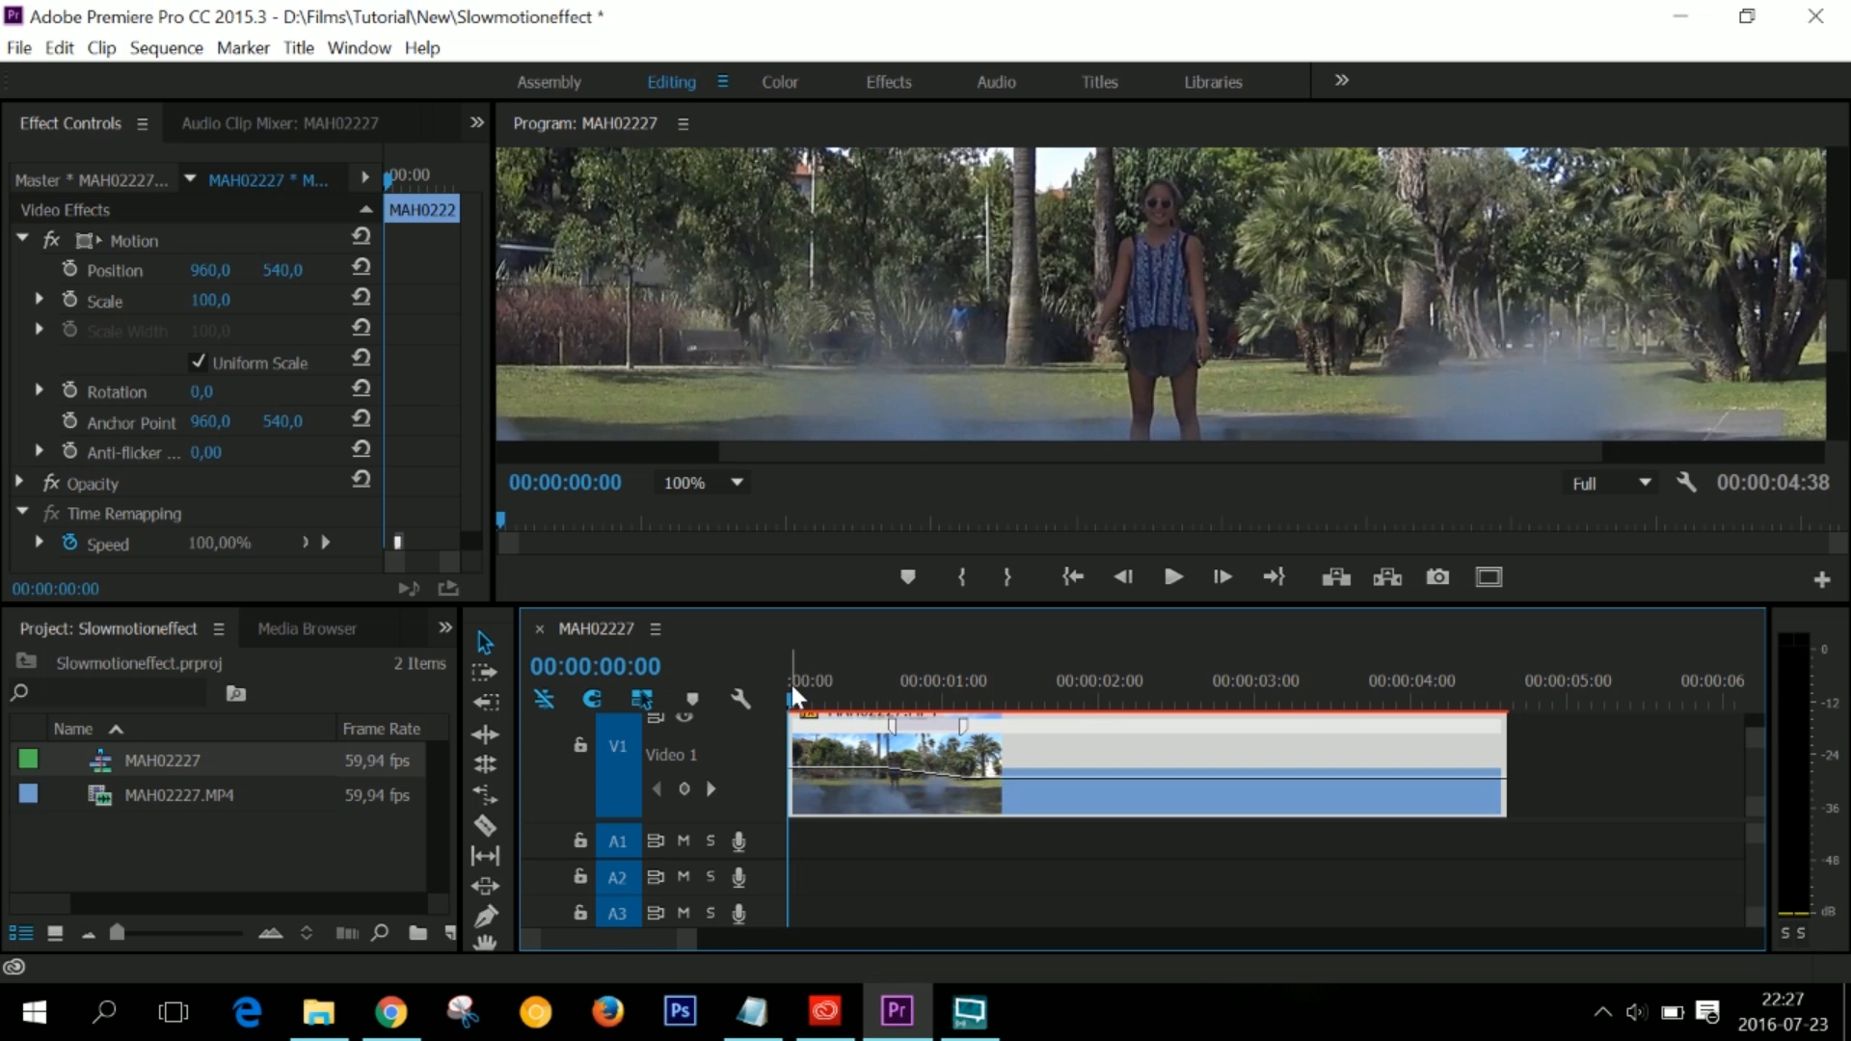
# - Add a second speed keyframe at 00:00:02:59 and raise the speed of the section after it to 101%
pyautogui.moveTo(792, 709); pyautogui.dragTo(1252, 711)
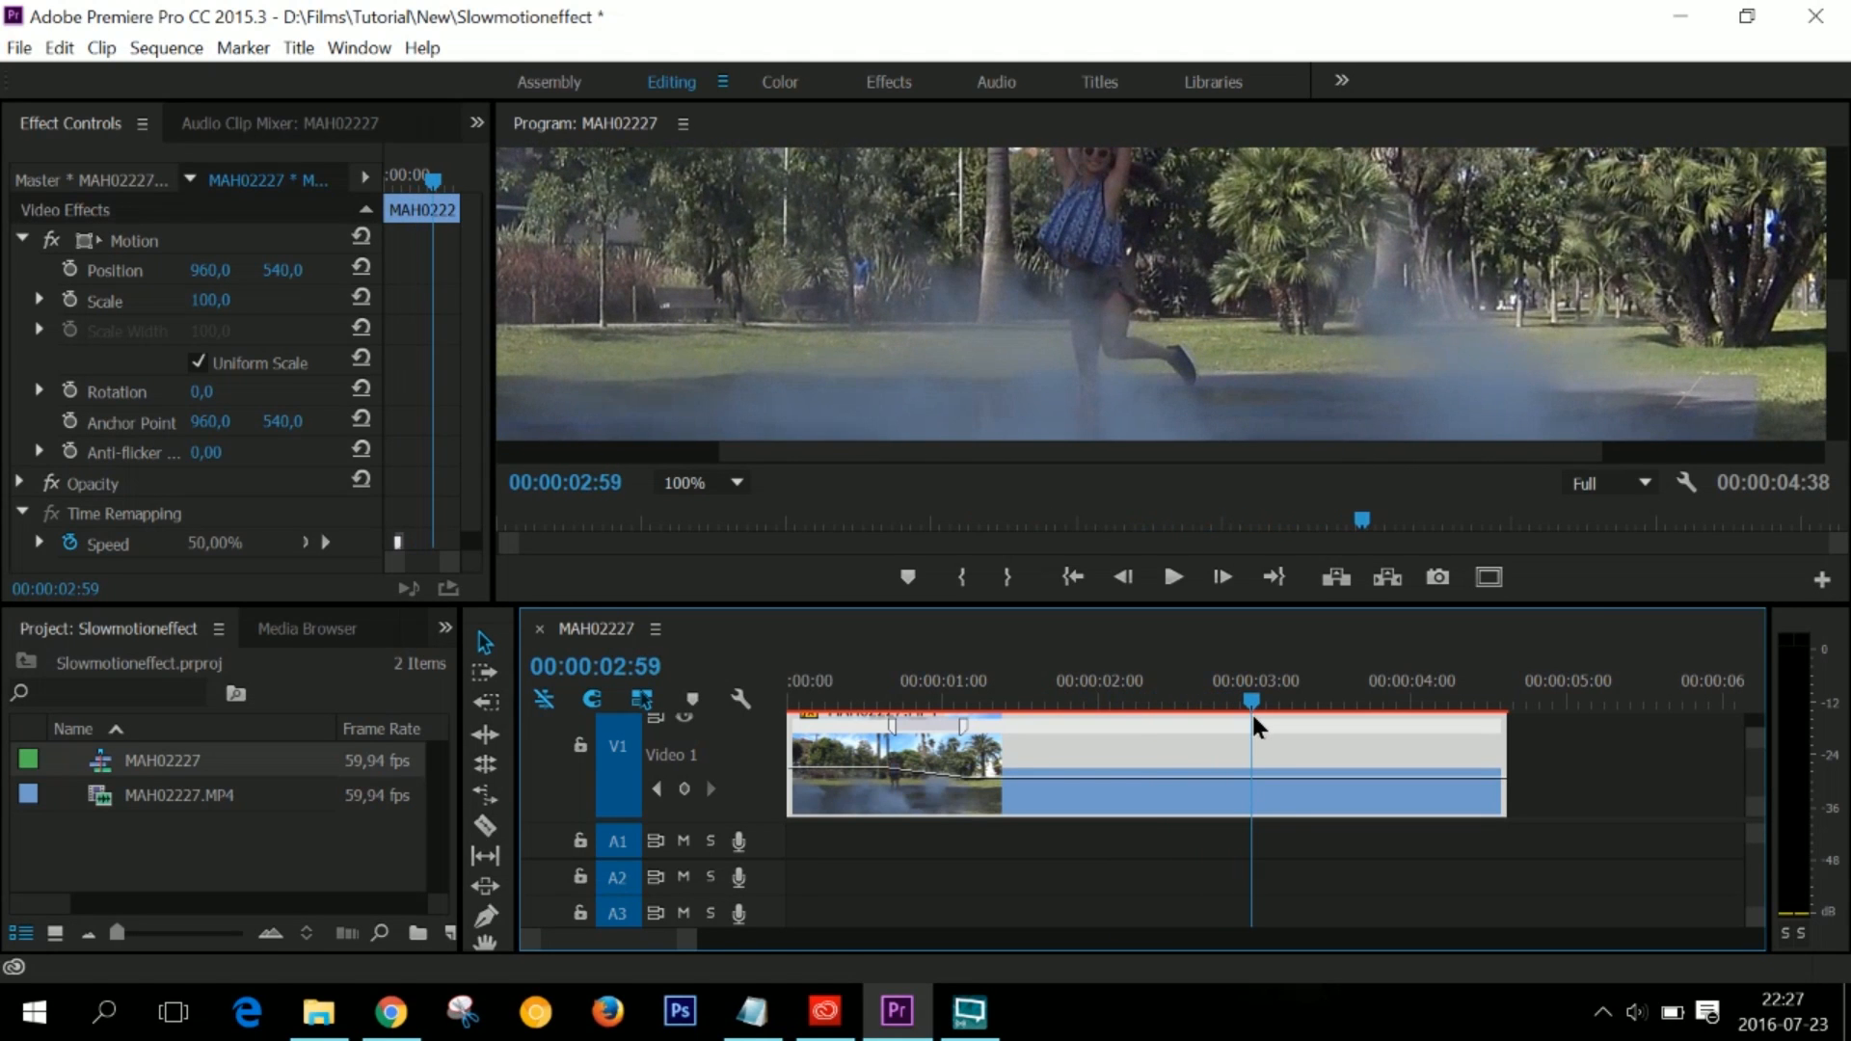
pyautogui.keyDown('ctrl'); pyautogui.click(1253, 779); pyautogui.keyUp('ctrl')
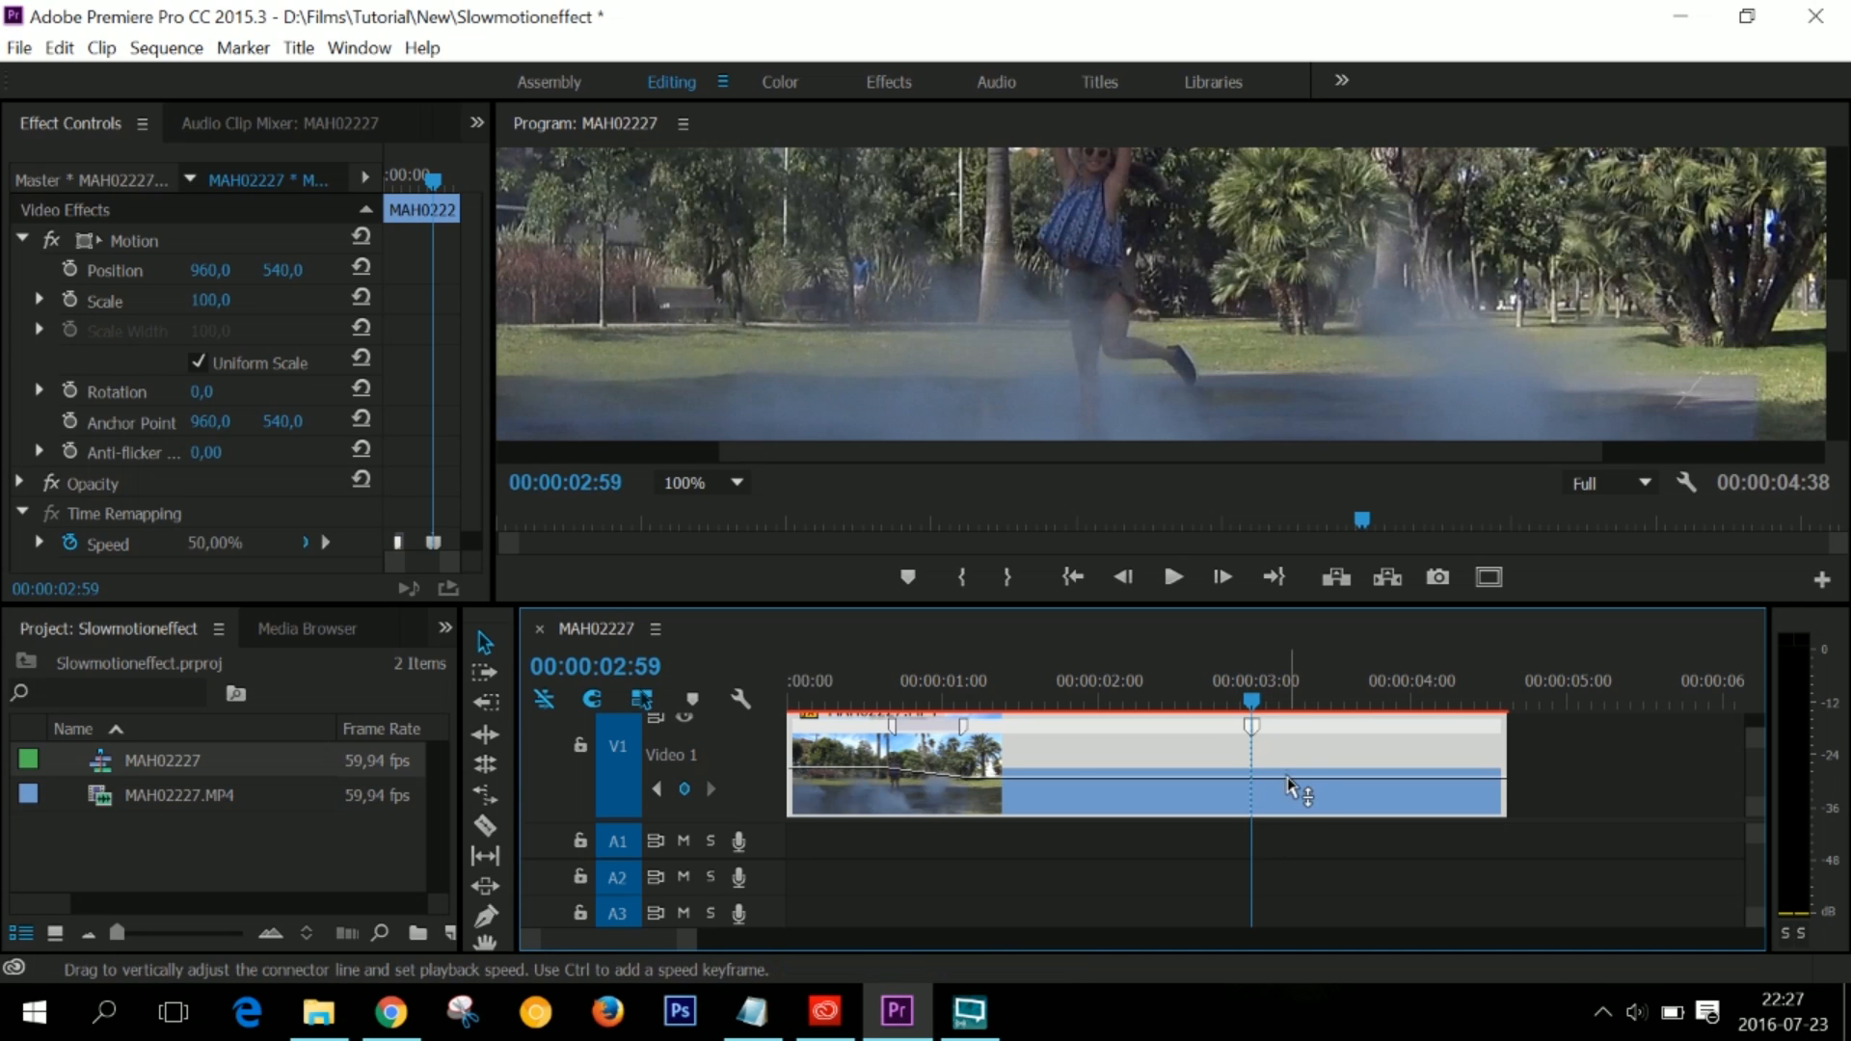
pyautogui.moveTo(1293, 788); pyautogui.dragTo(1255, 749)
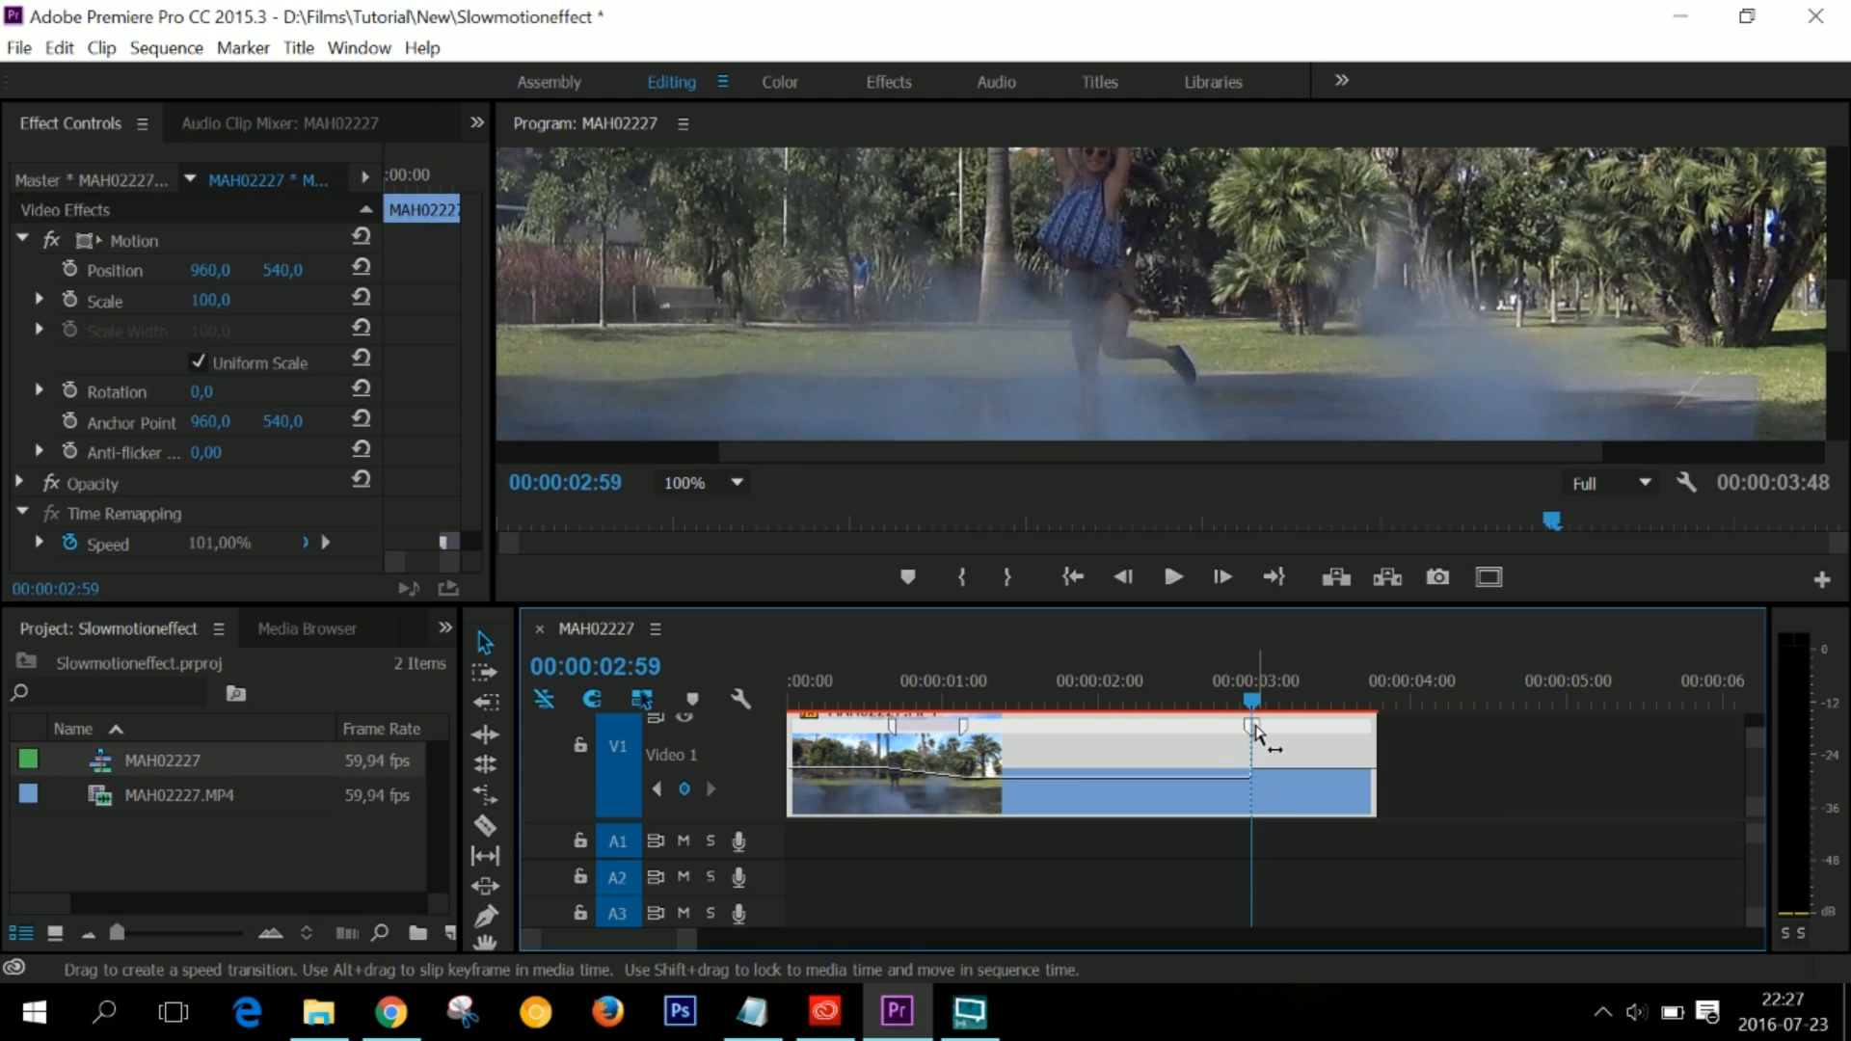
# - Split the second speed keyframe into a gradual speed-up about half a second long and play the clip from the start
pyautogui.moveTo(1253, 728); pyautogui.dragTo(788, 708)
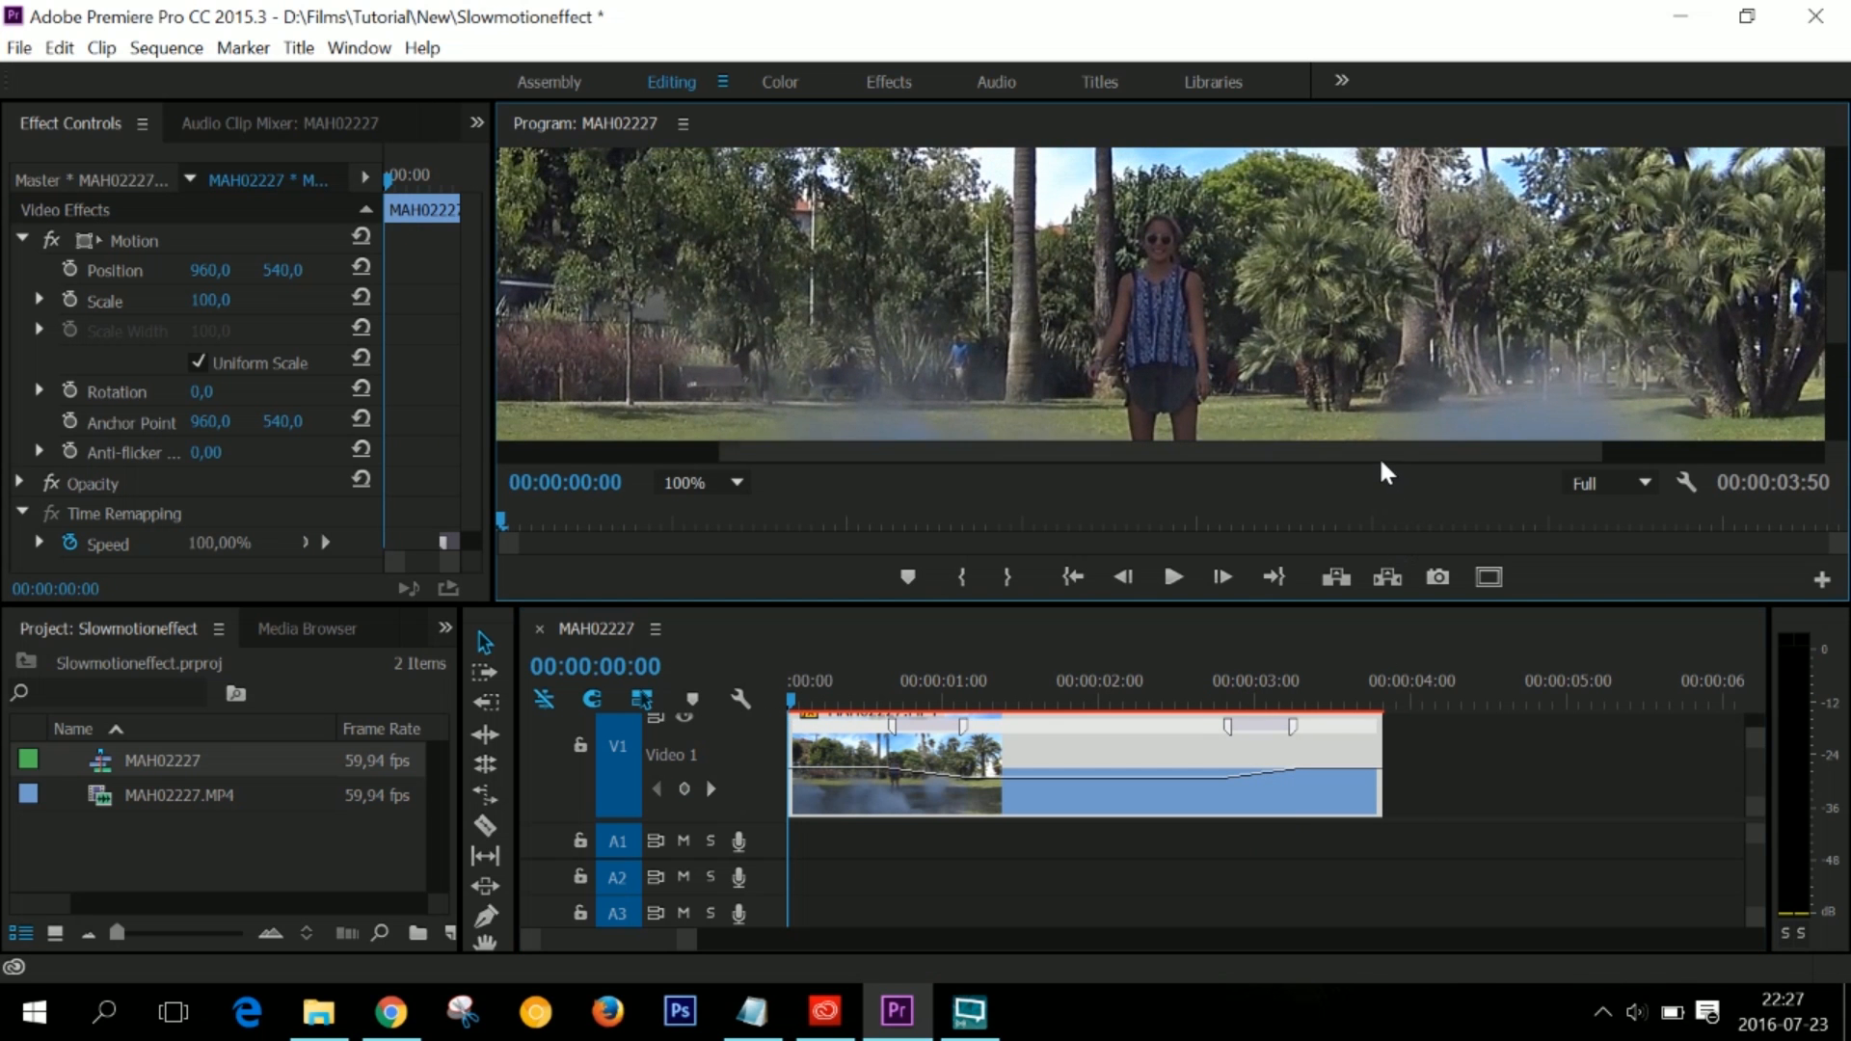
pyautogui.press('space')
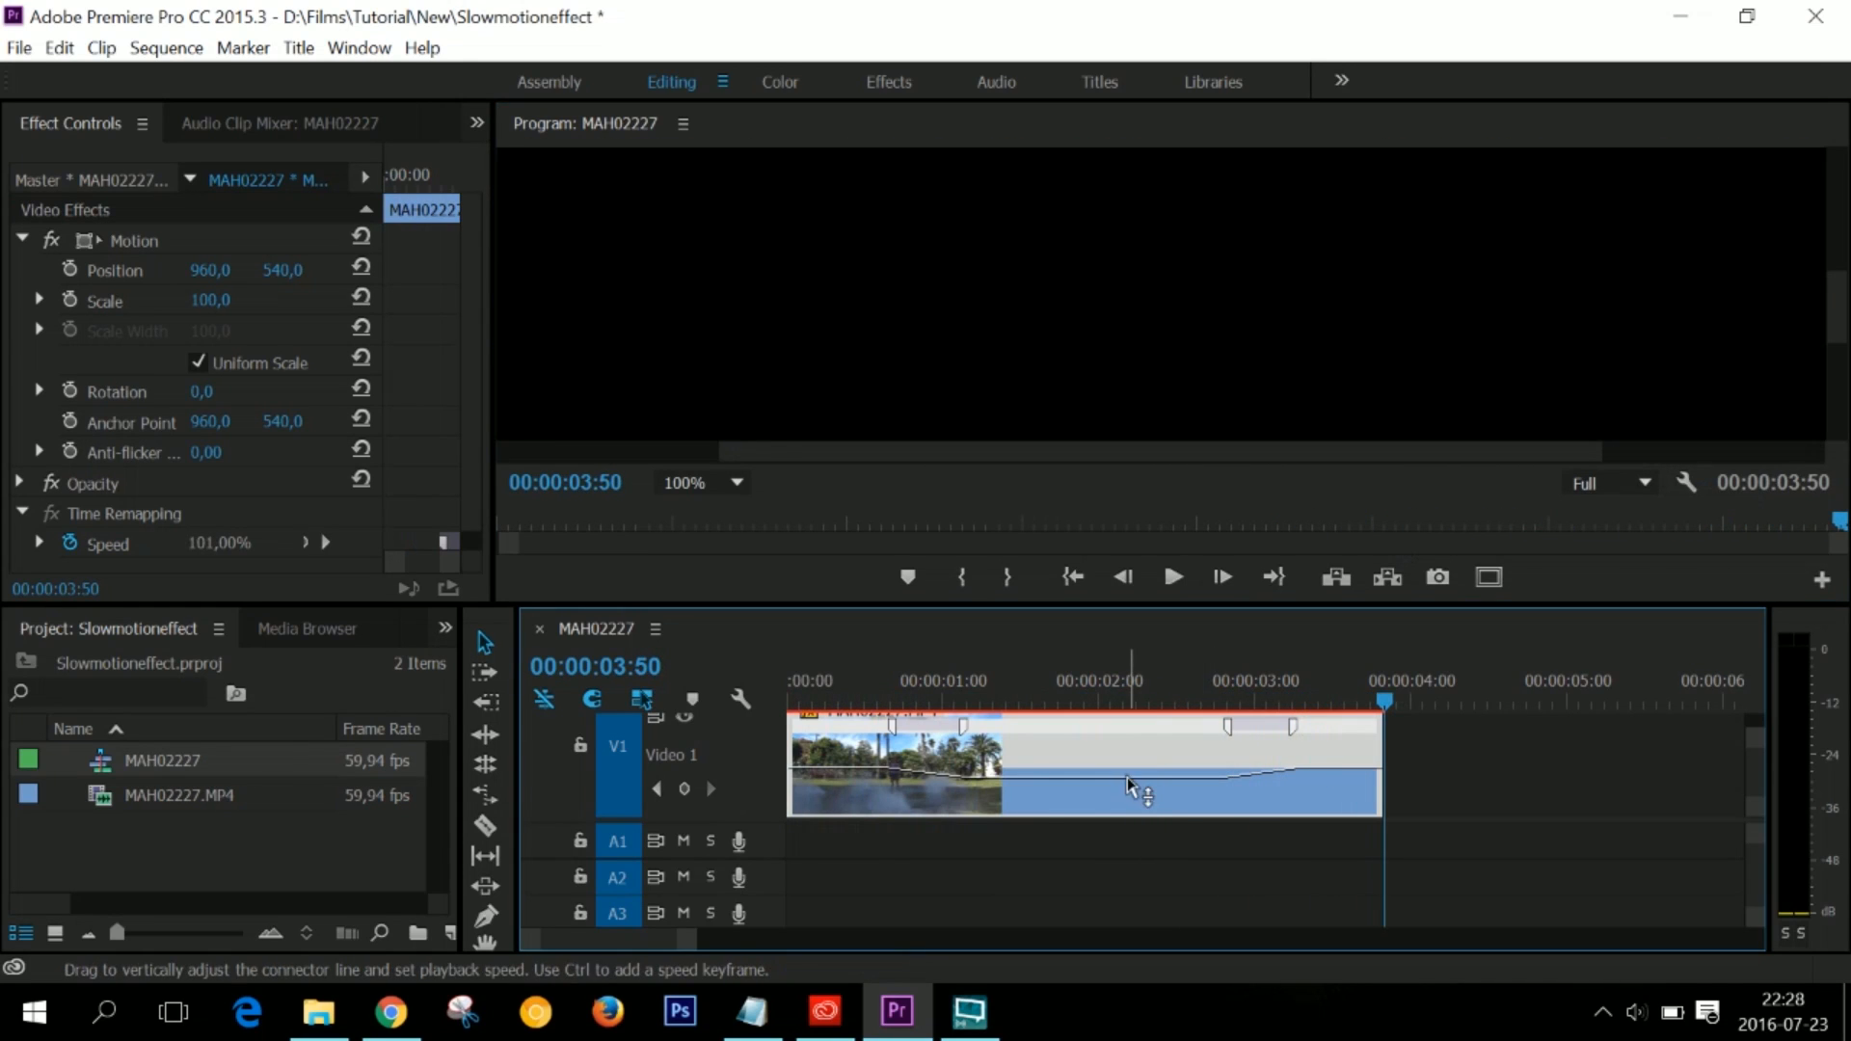
# - Lower the speed of the section between the two transitions further and preview the clip from the start
pyautogui.moveTo(1128, 779); pyautogui.dragTo(1176, 815)
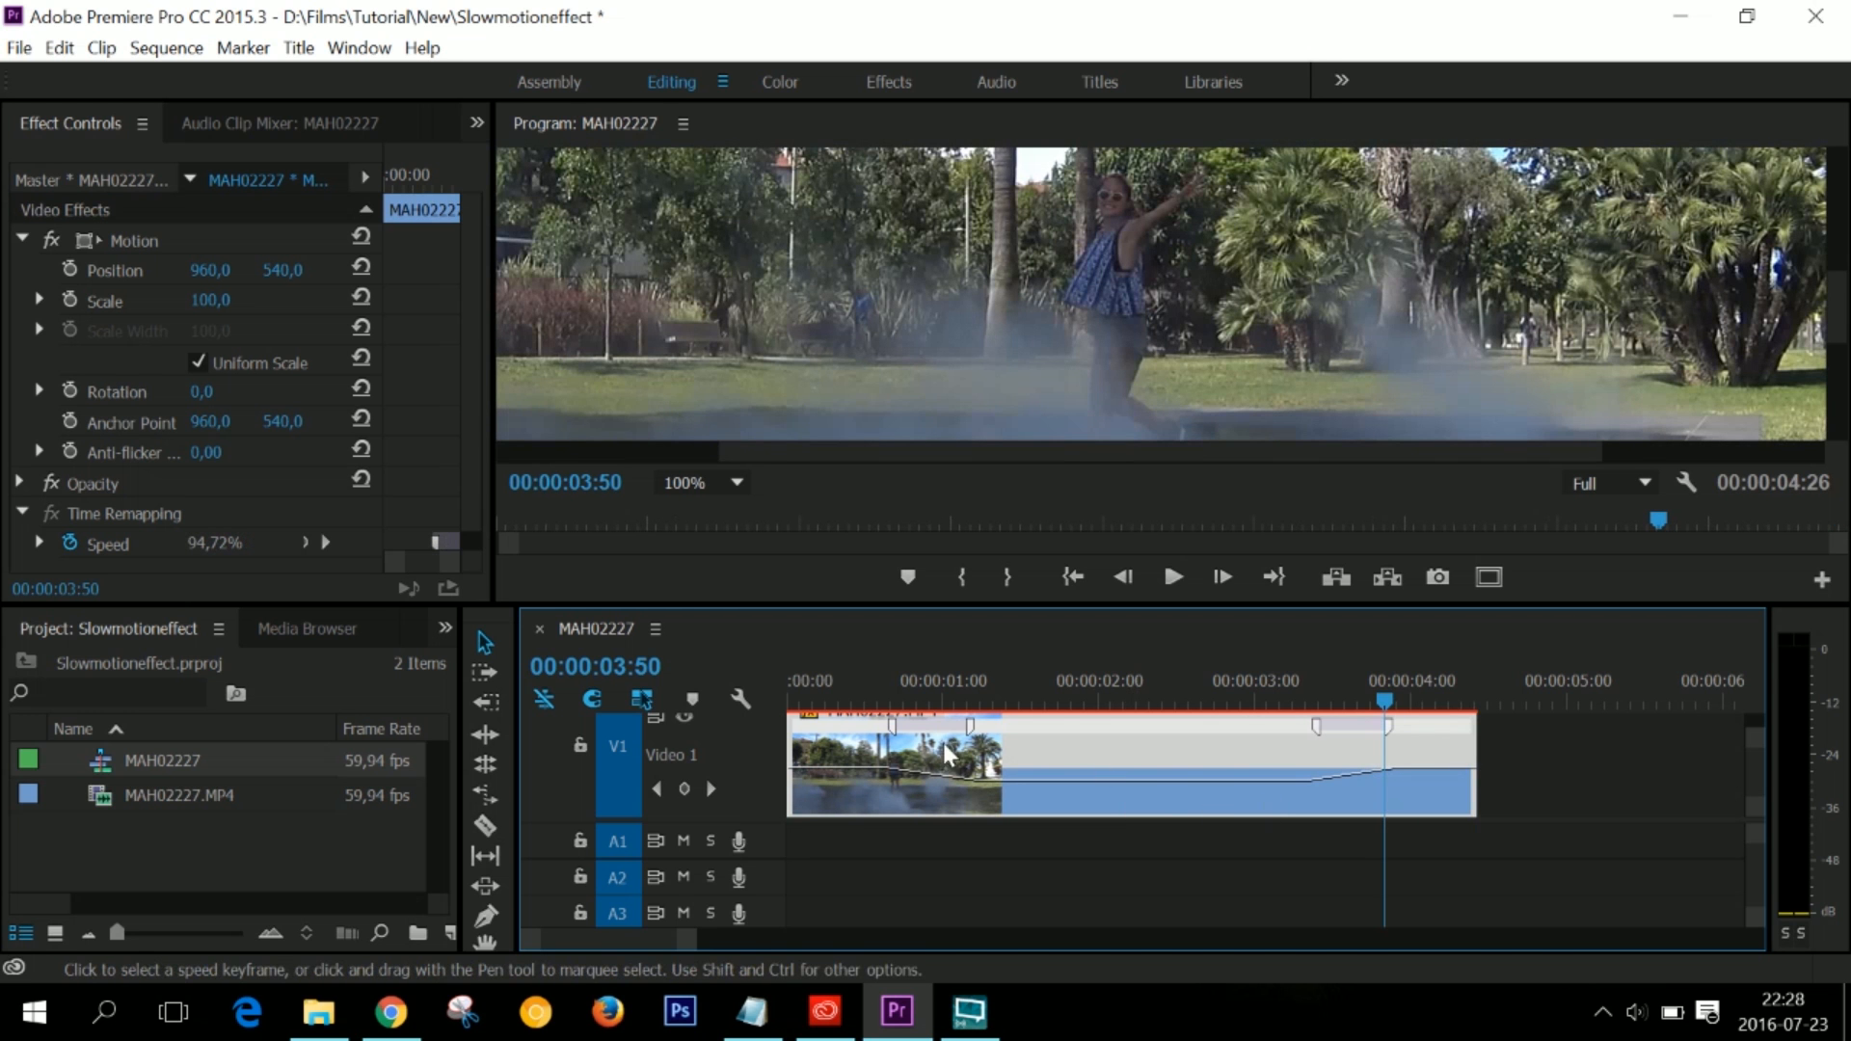
pyautogui.moveTo(1384, 701); pyautogui.dragTo(785, 715)
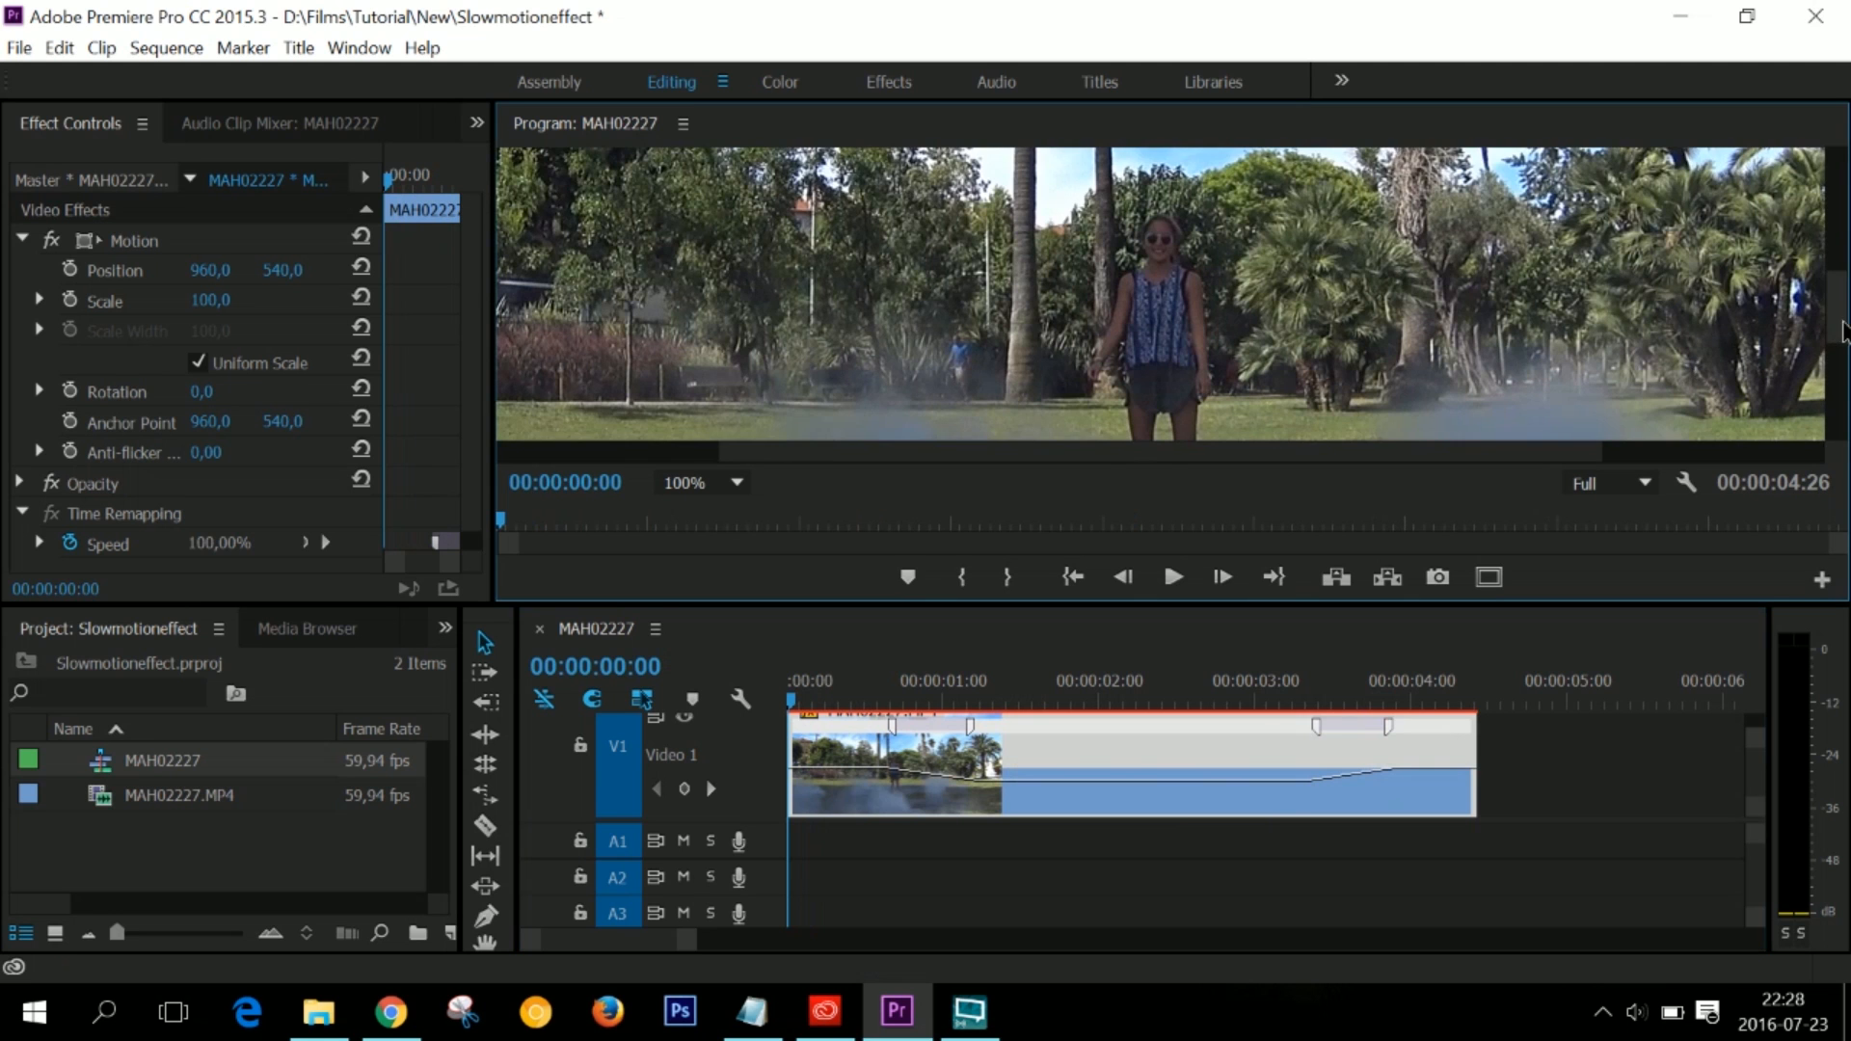
pyautogui.moveTo(1843, 331); pyautogui.dragTo(1846, 349)
pyautogui.press('space')
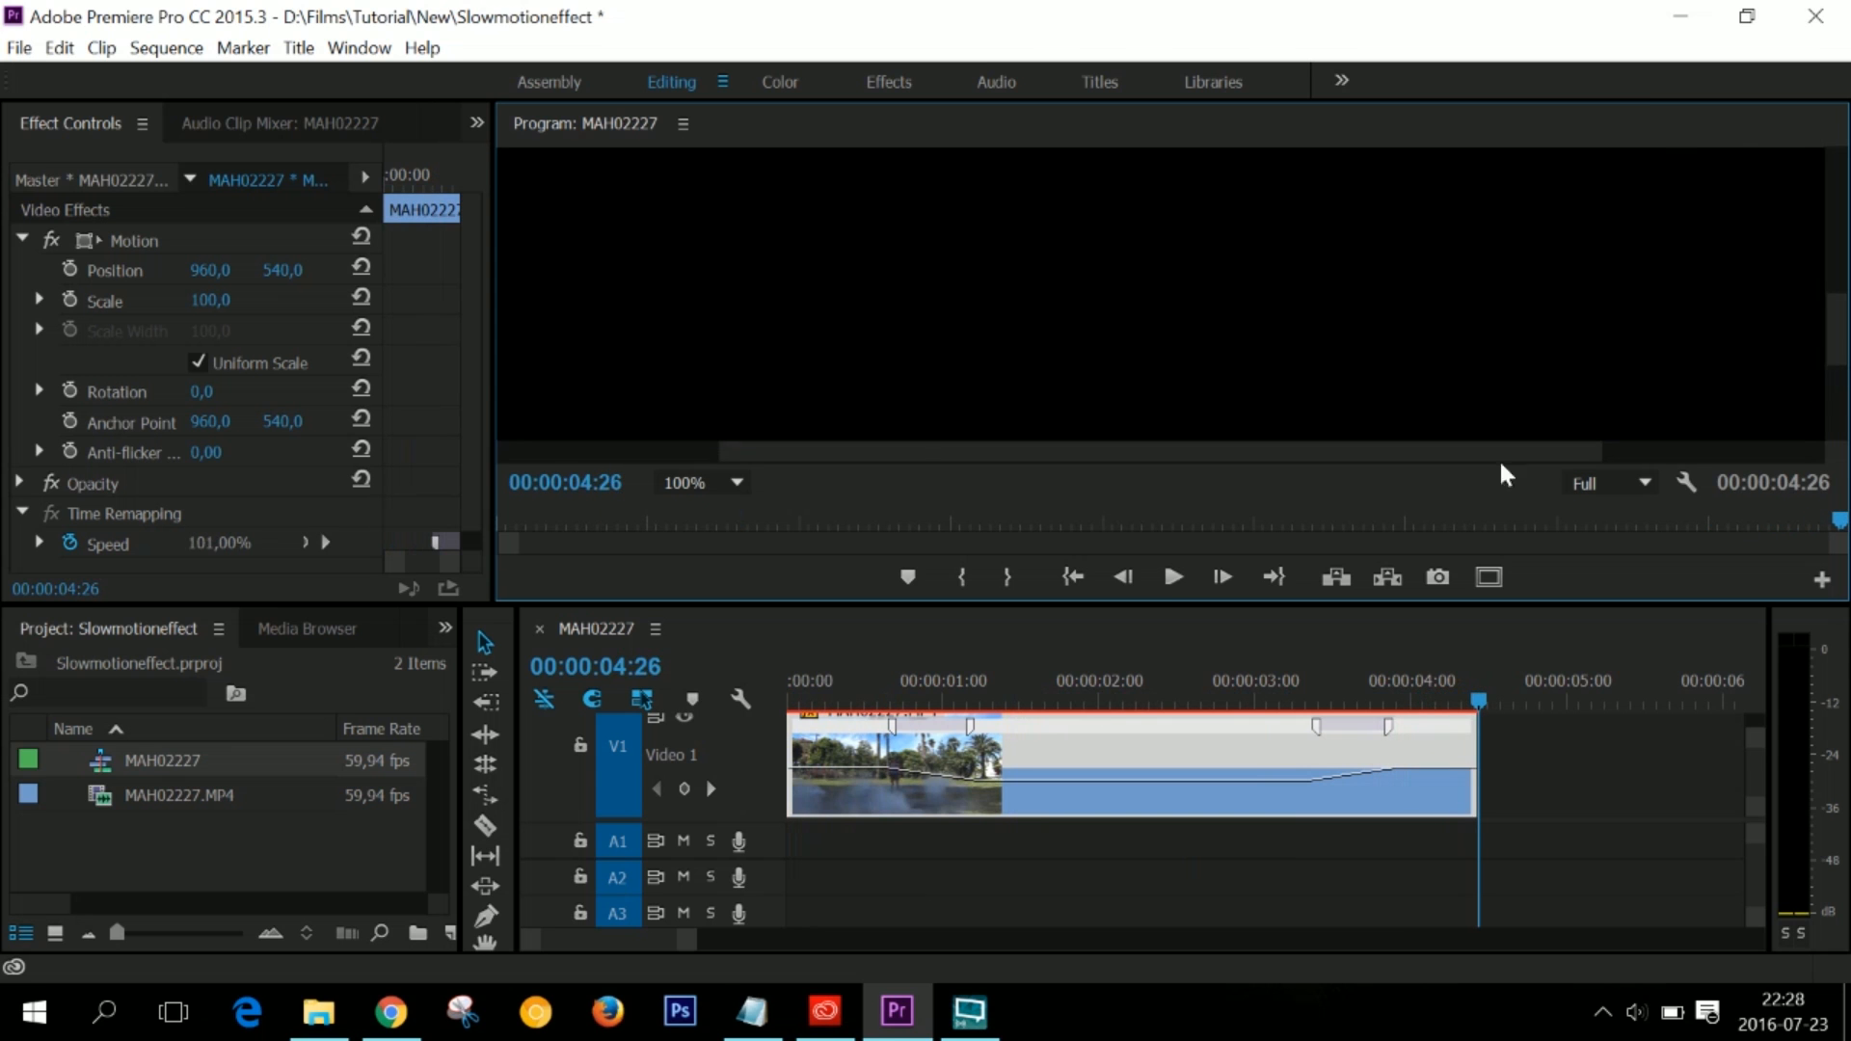
# - Replay the clip from the start to check both speed ramps and return the playhead to 00:00:00:00
pyautogui.moveTo(1480, 701); pyautogui.dragTo(751, 735)
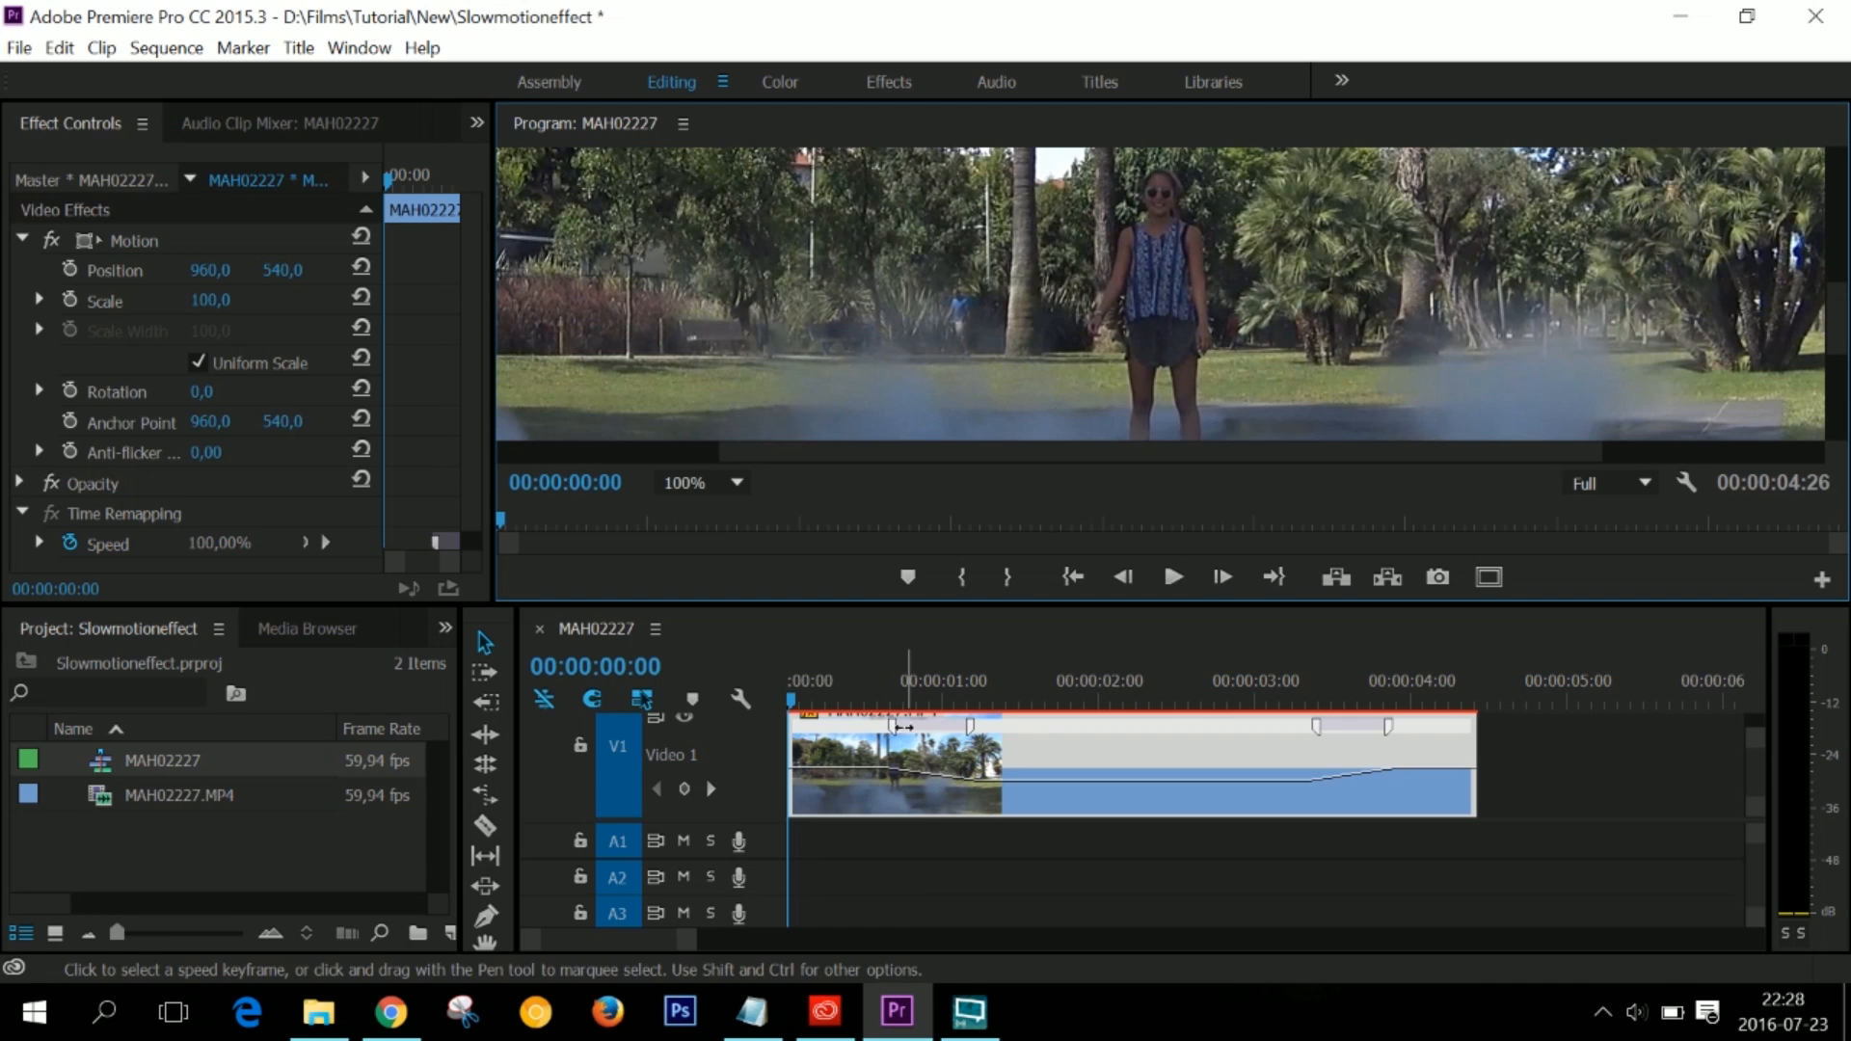
pyautogui.hotkey('ctrl', 's')
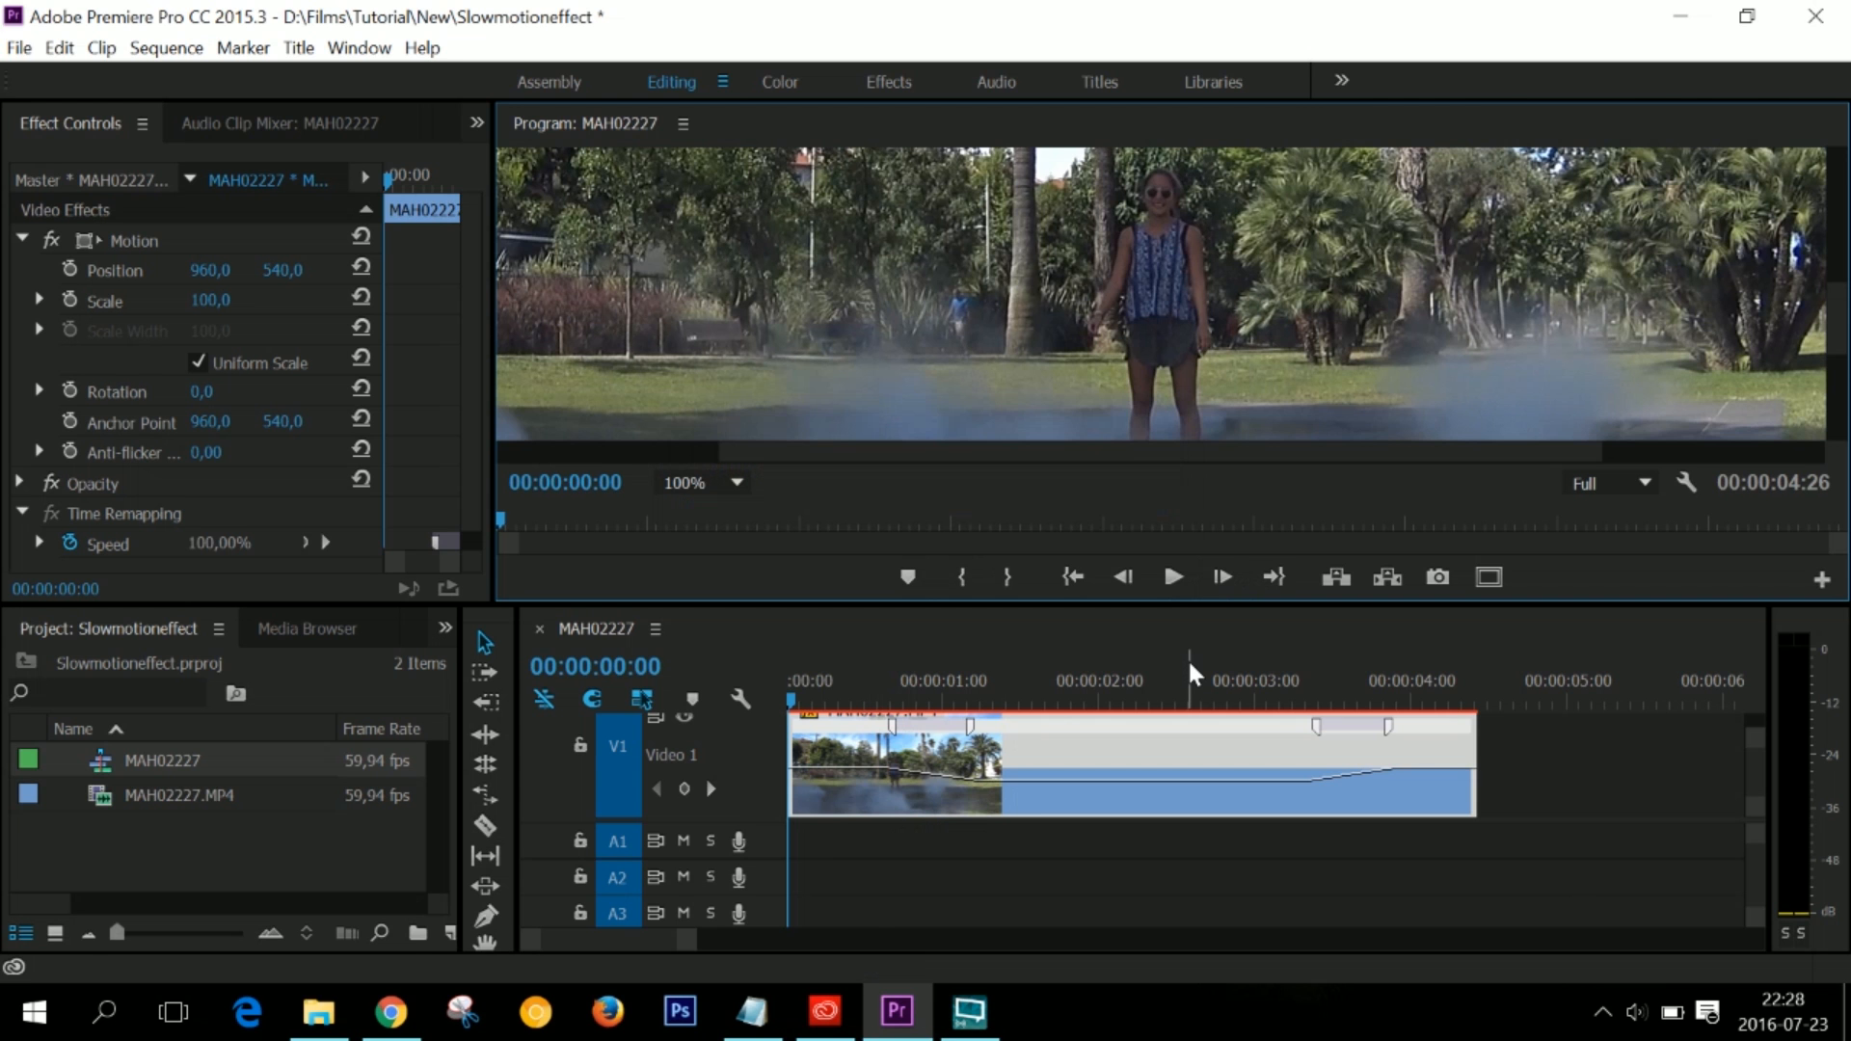
pyautogui.press('space')
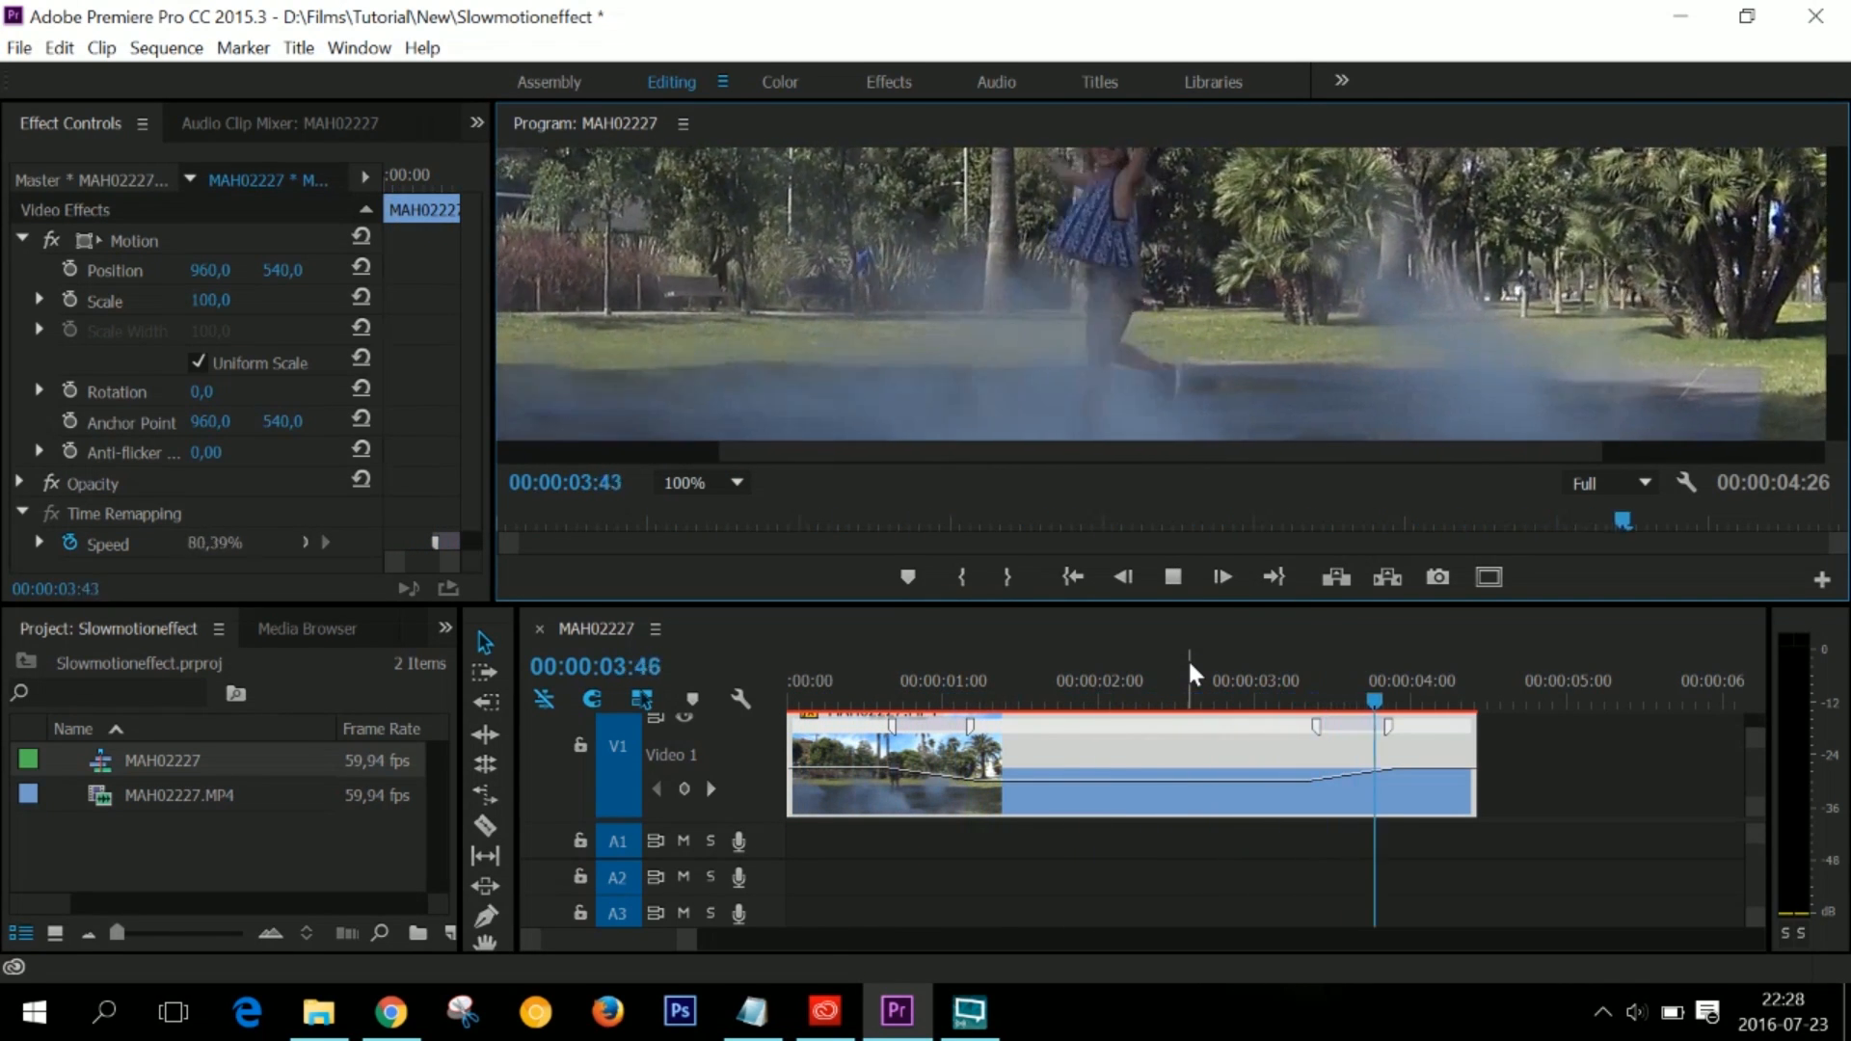
pyautogui.press('space')
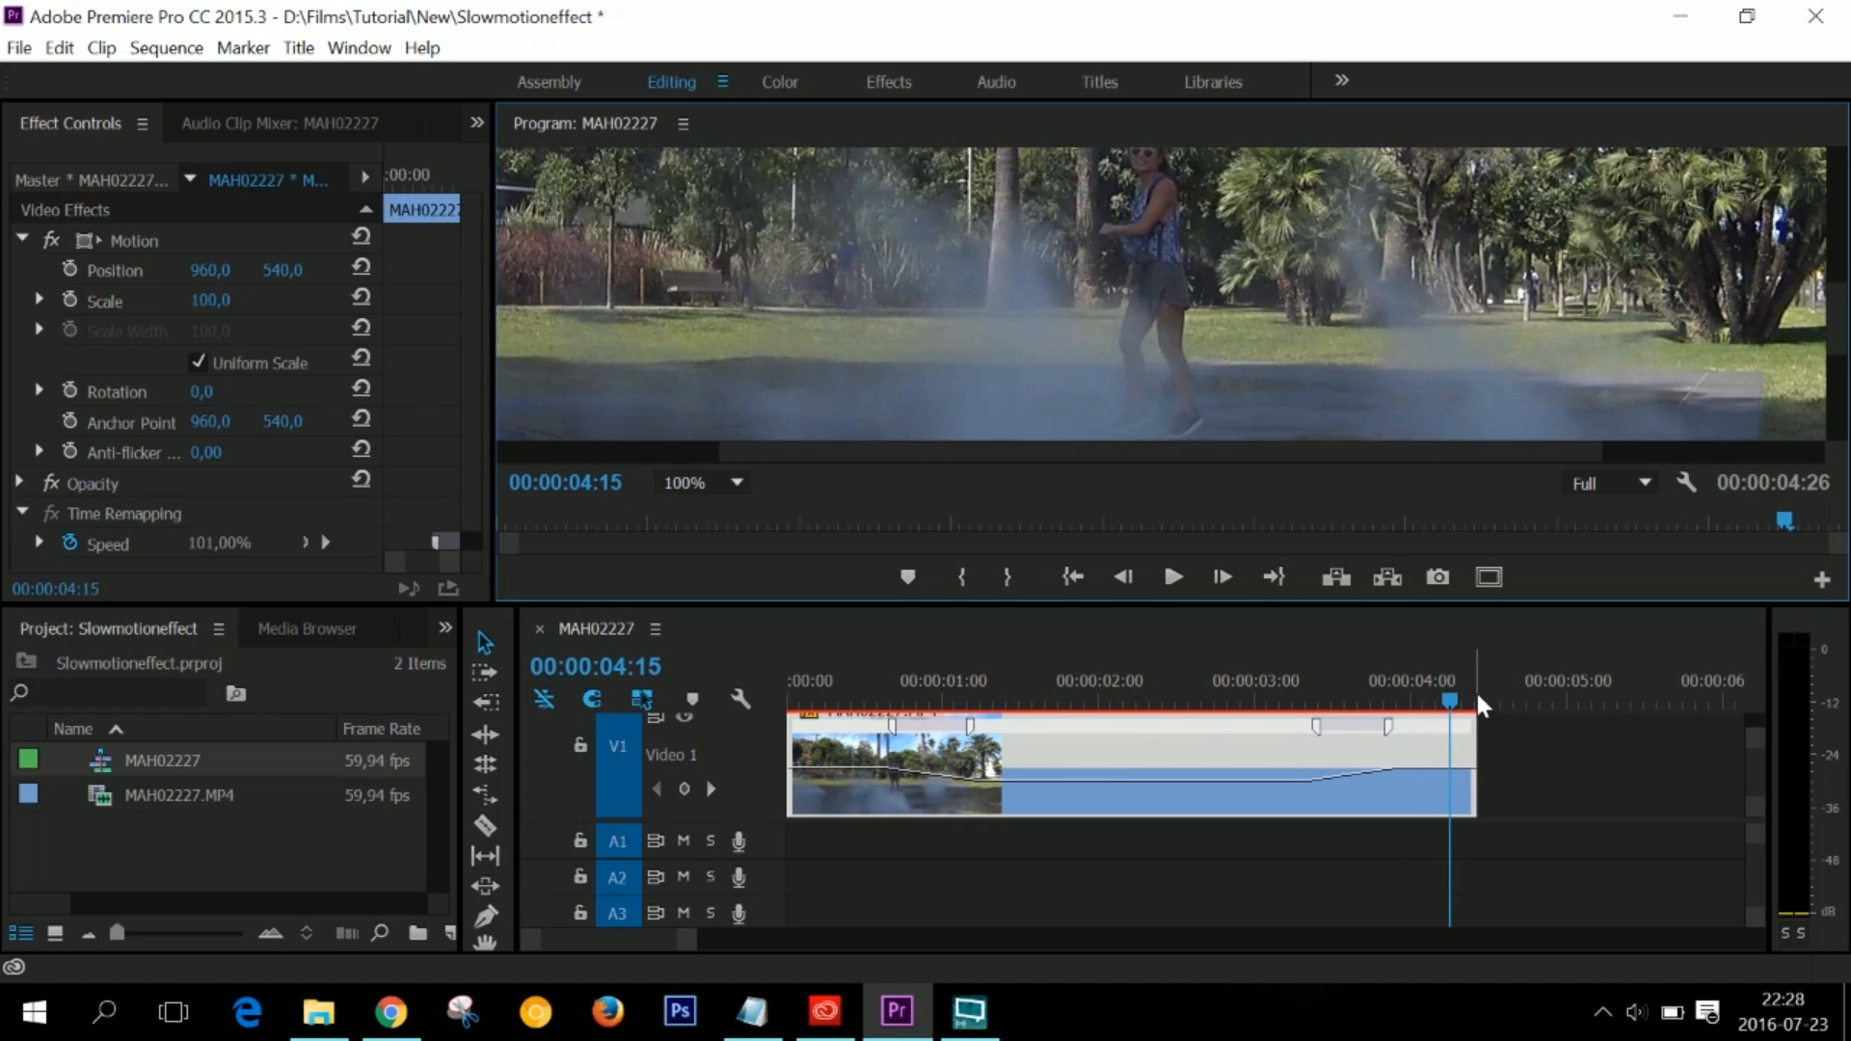
pyautogui.moveTo(1452, 699); pyautogui.dragTo(783, 714)
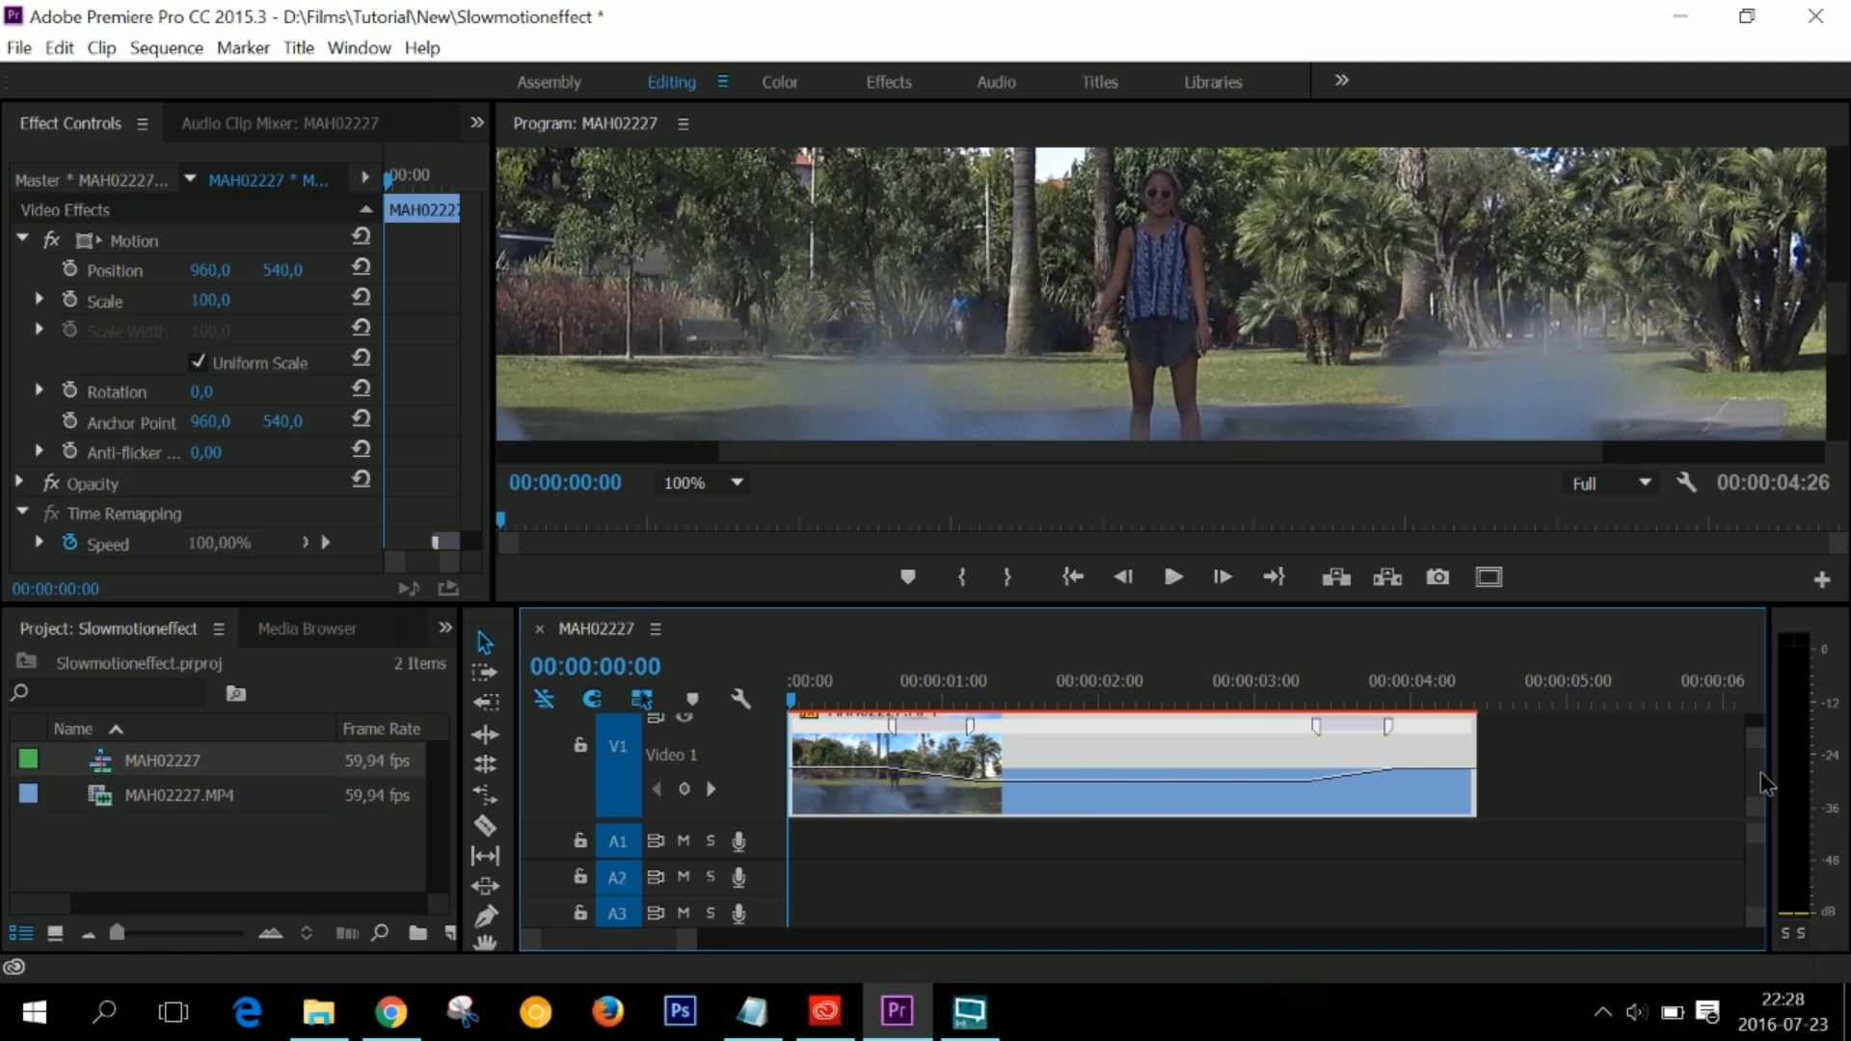
pyautogui.scroll(3, 1760, 772)
pyautogui.scroll(-3, 1760, 772)
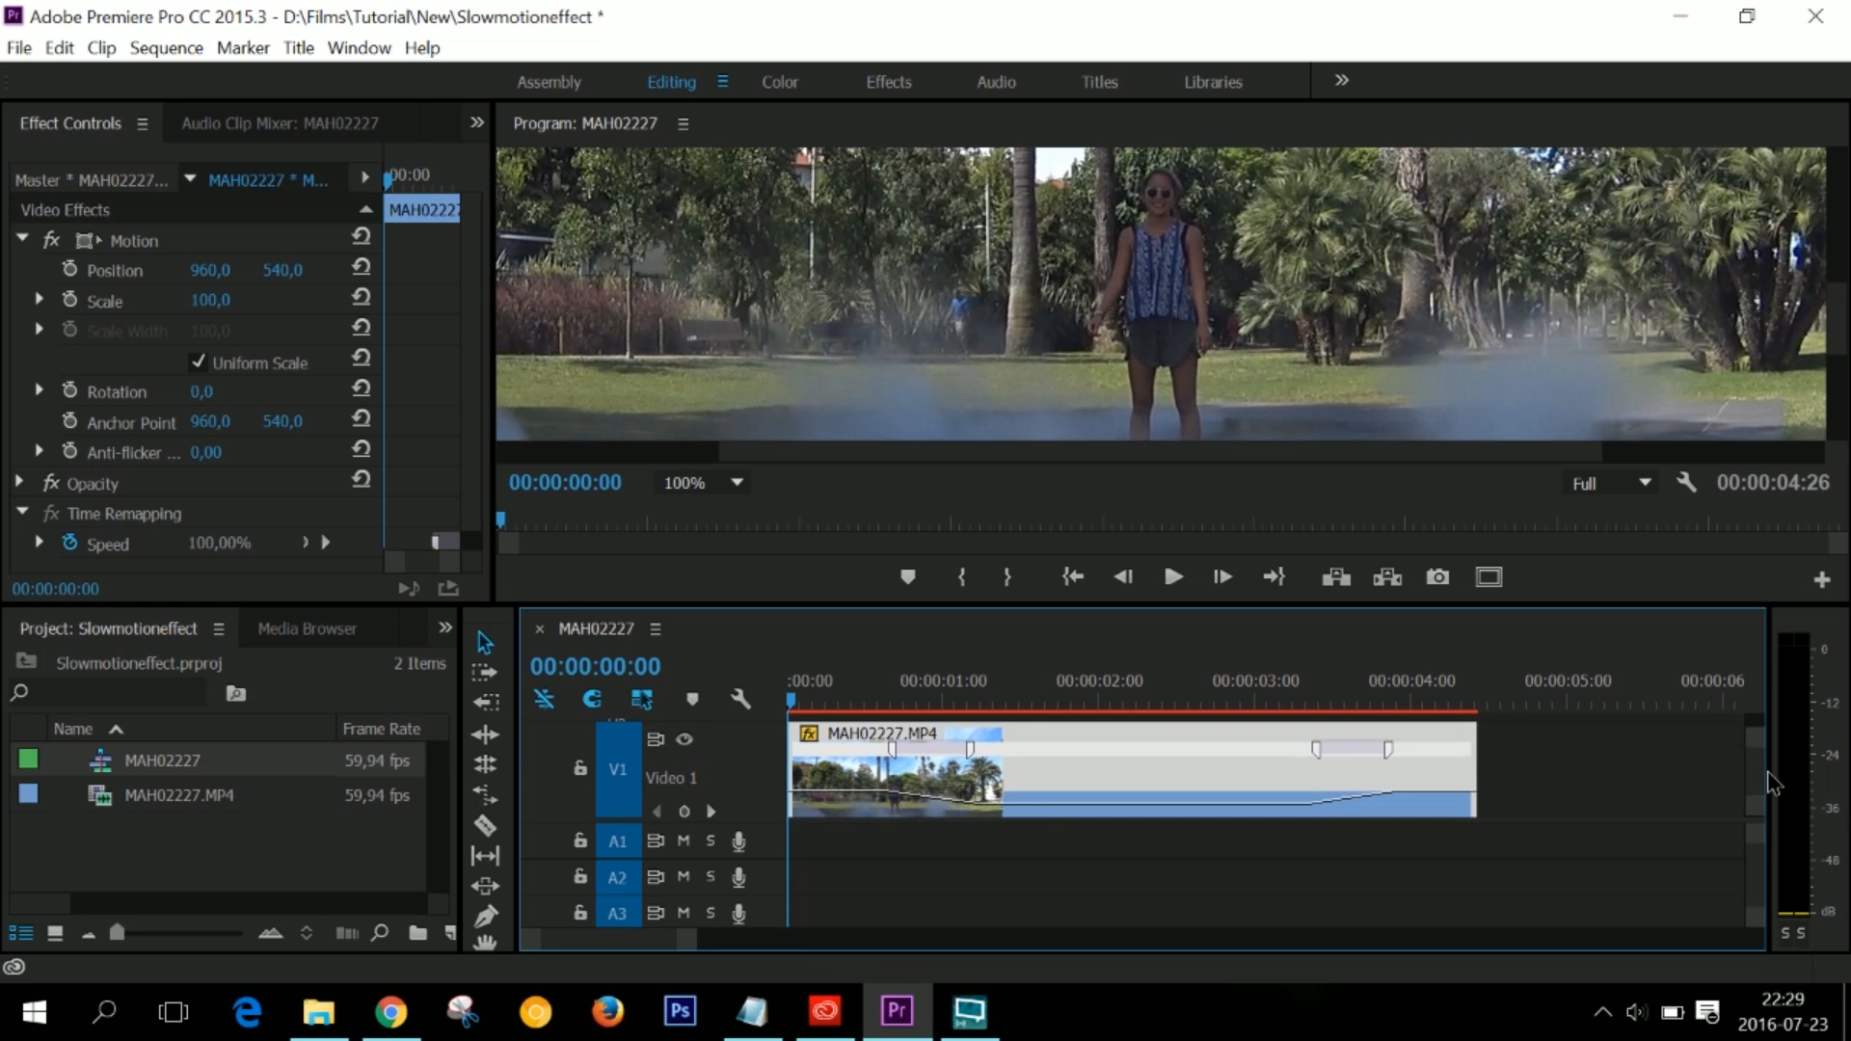
pyautogui.scroll(-2, 1760, 771)
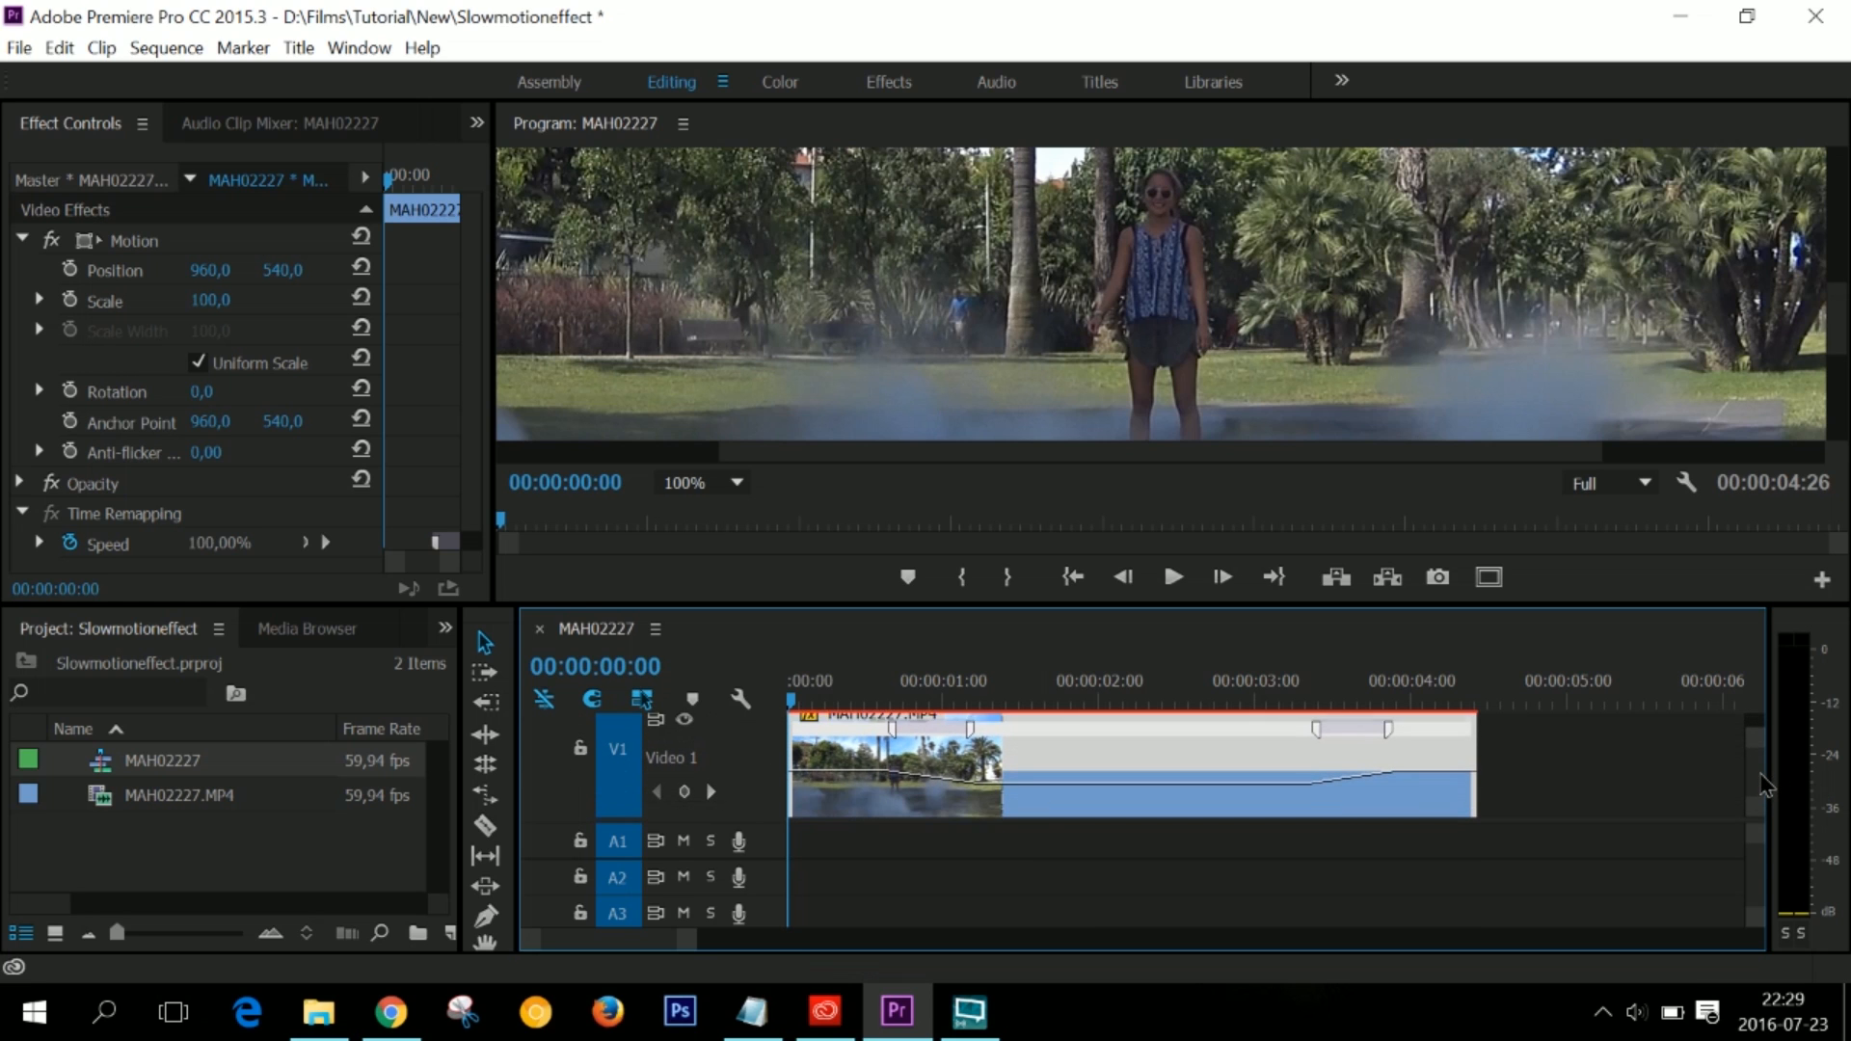
pyautogui.moveTo(1760, 773); pyautogui.dragTo(1755, 773)
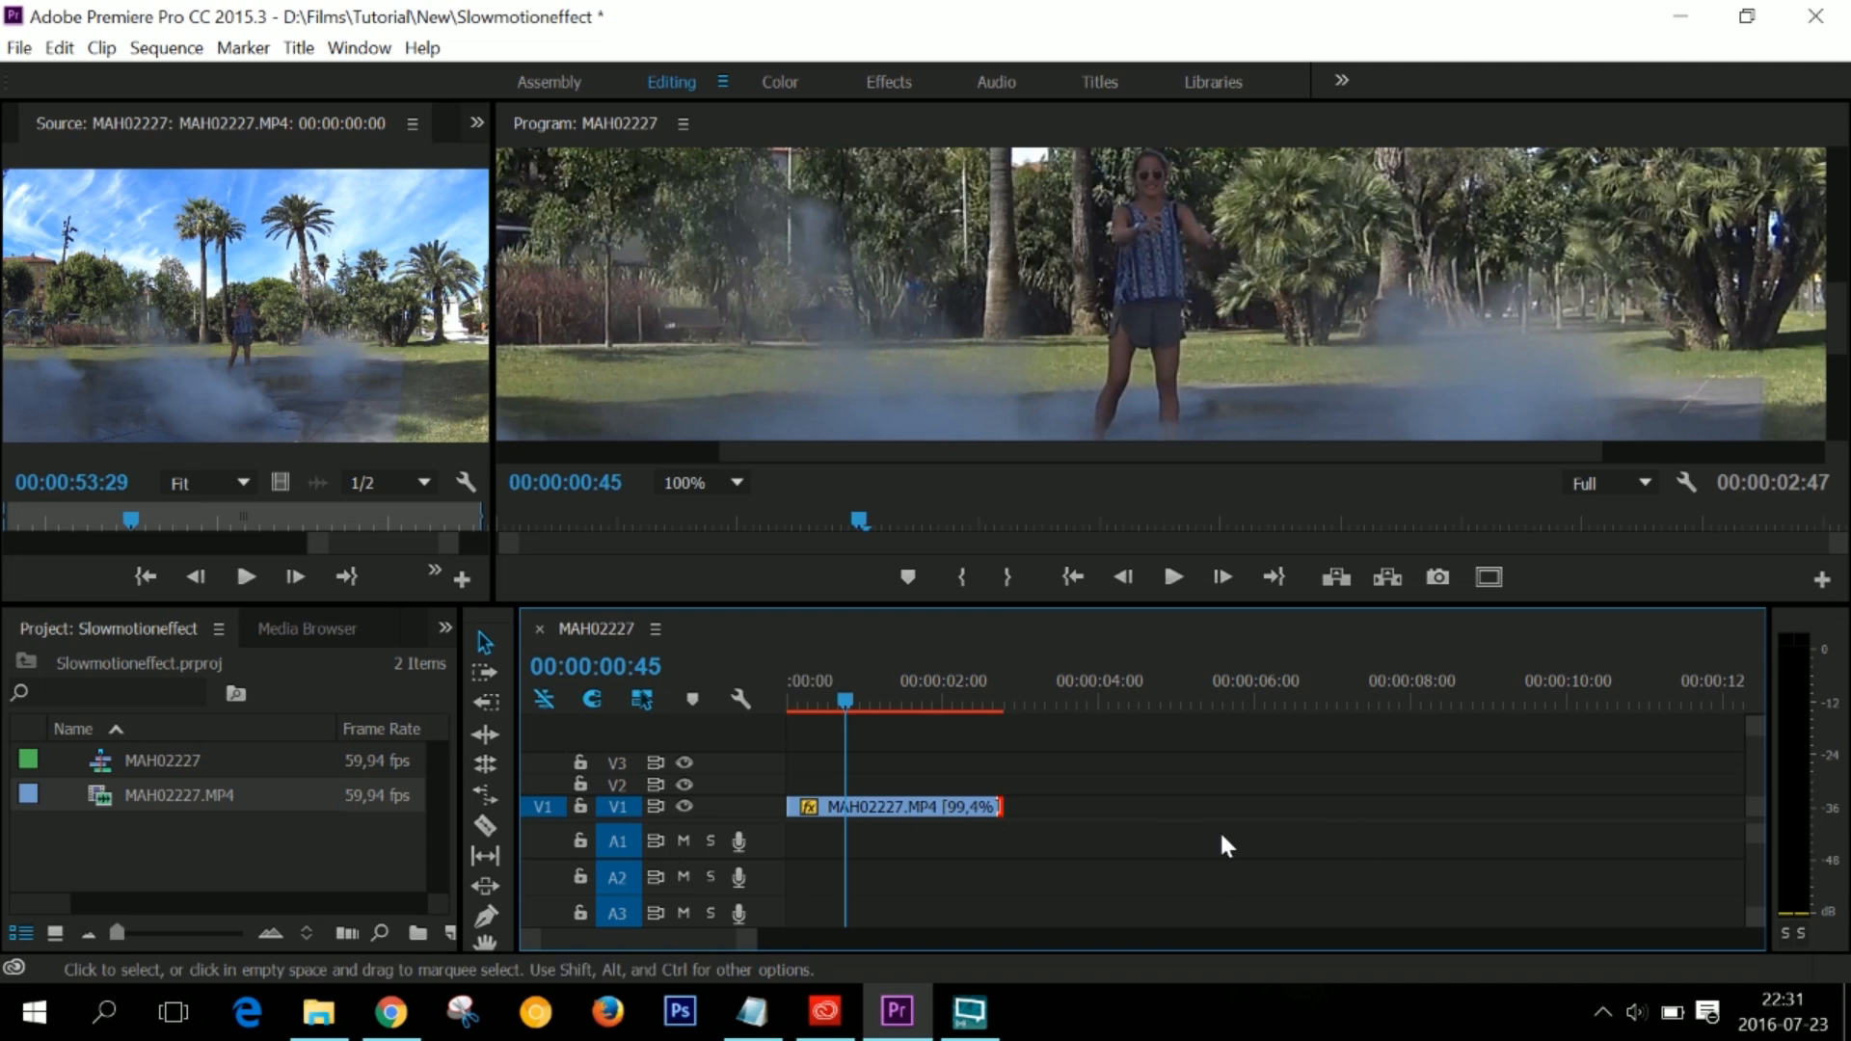
# - Slow the clip on V1 to 35,93% with the Rate Stretch tool, extending it to 00:00:07:42, and play it back
pyautogui.click(489, 797)
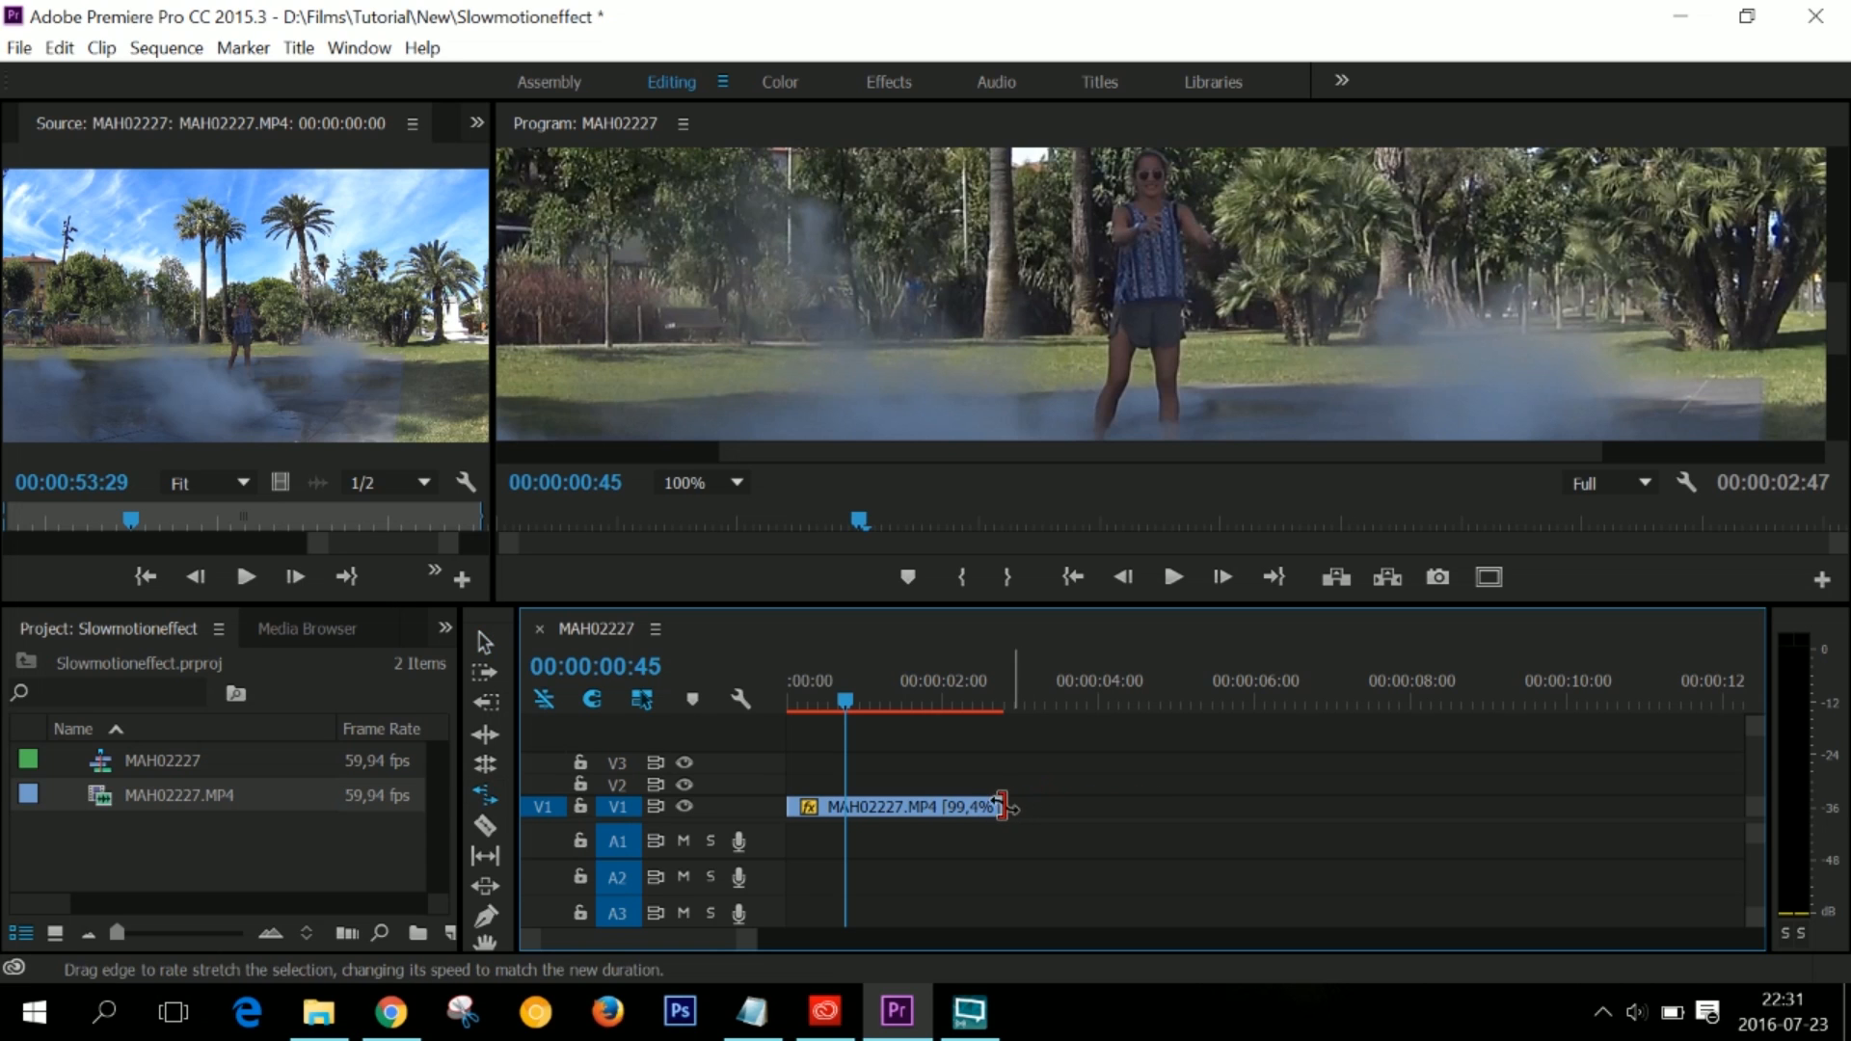
pyautogui.moveTo(1003, 806); pyautogui.dragTo(1385, 805)
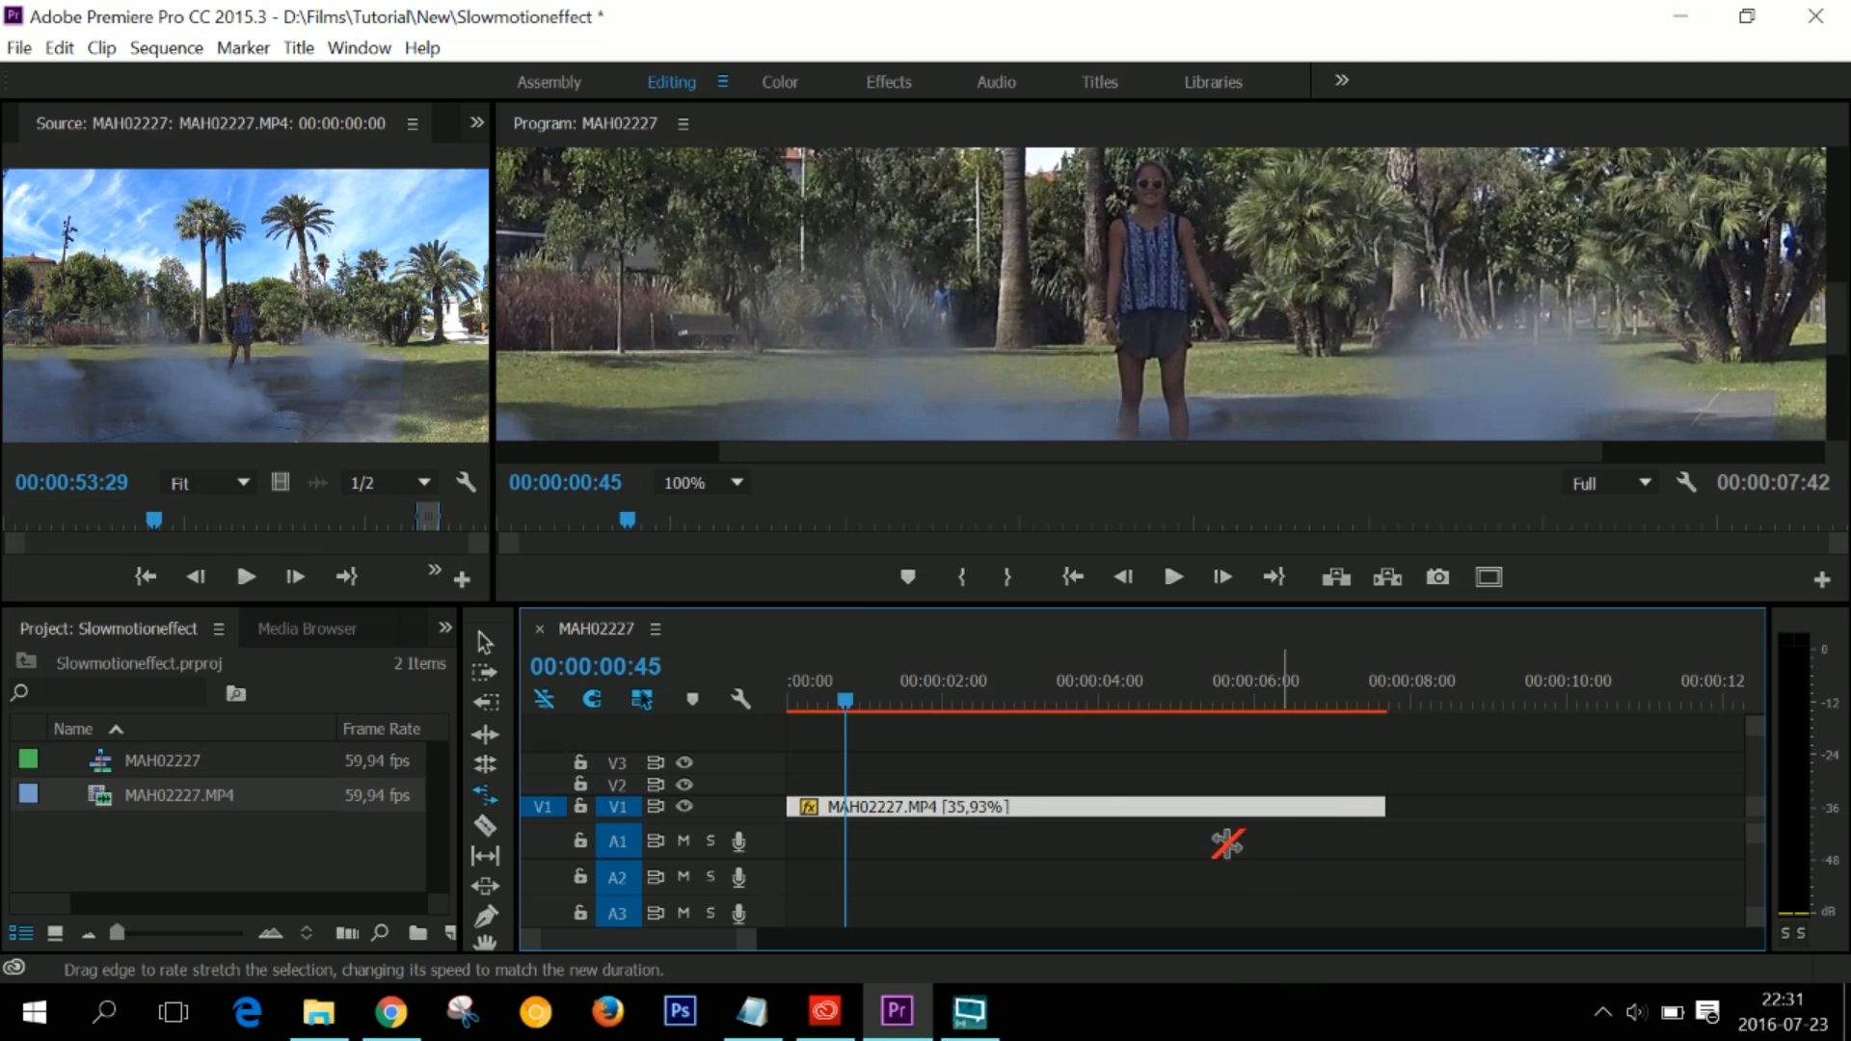
pyautogui.press('space')
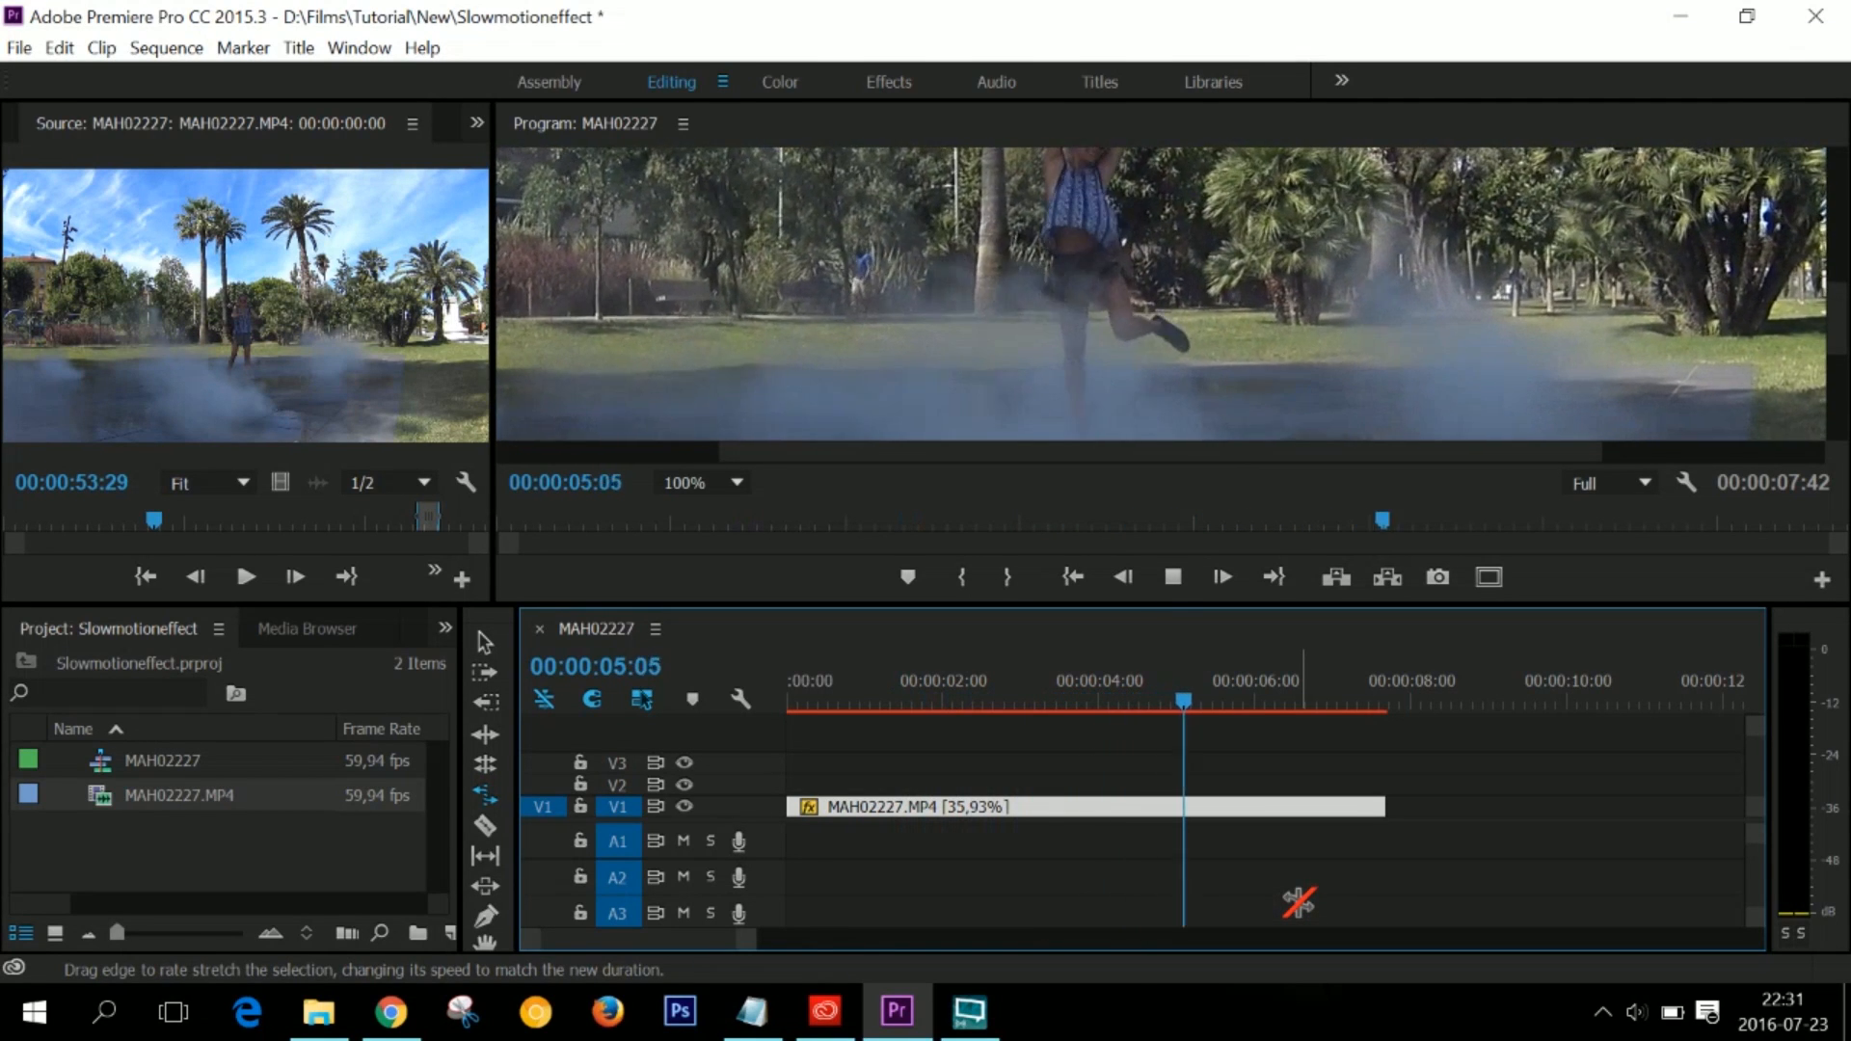
pyautogui.press('space')
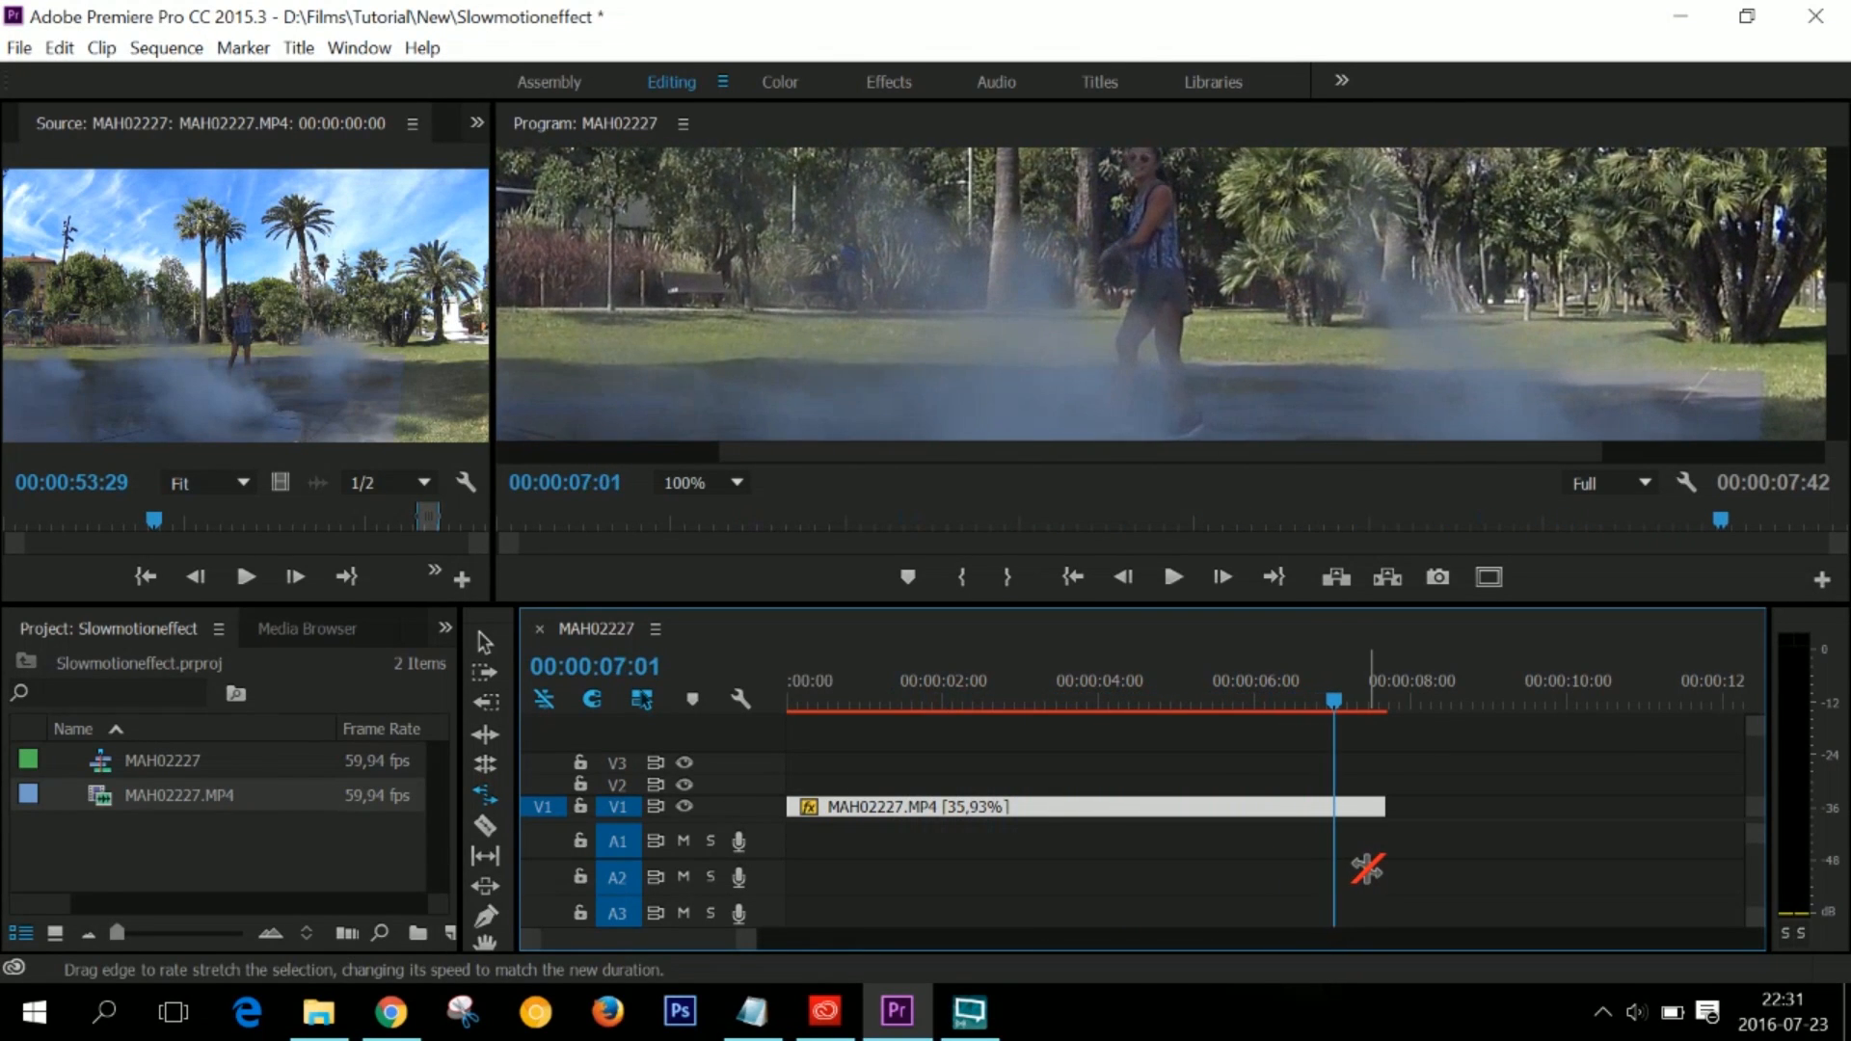